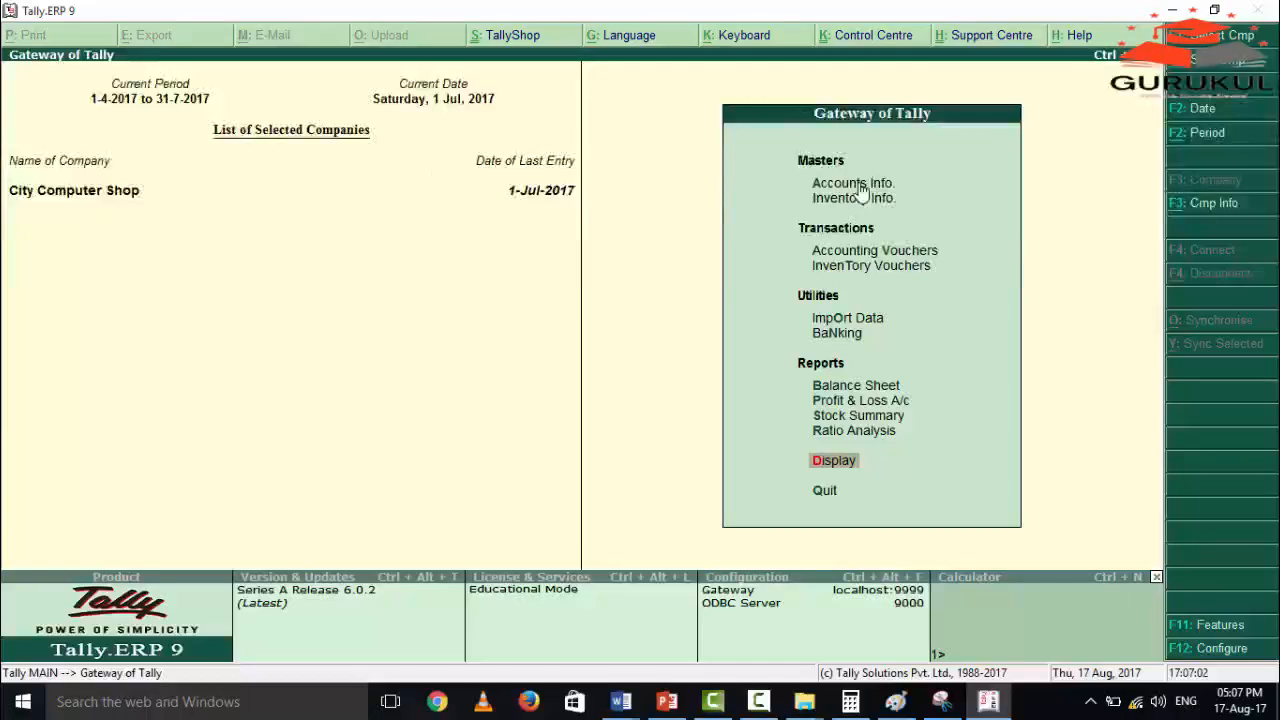
# Open the list of existing ledgers for altering a single ledger from Accounts Info.
pyautogui.click(860, 190)
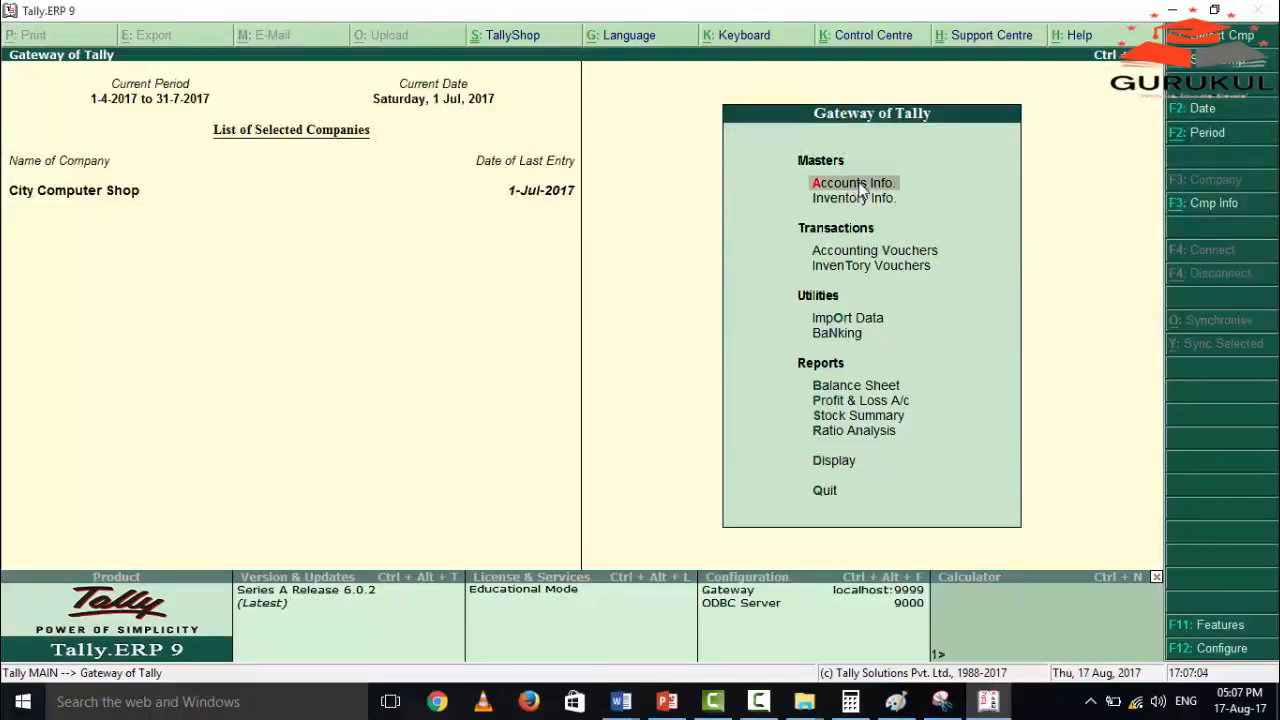
pyautogui.click(860, 190)
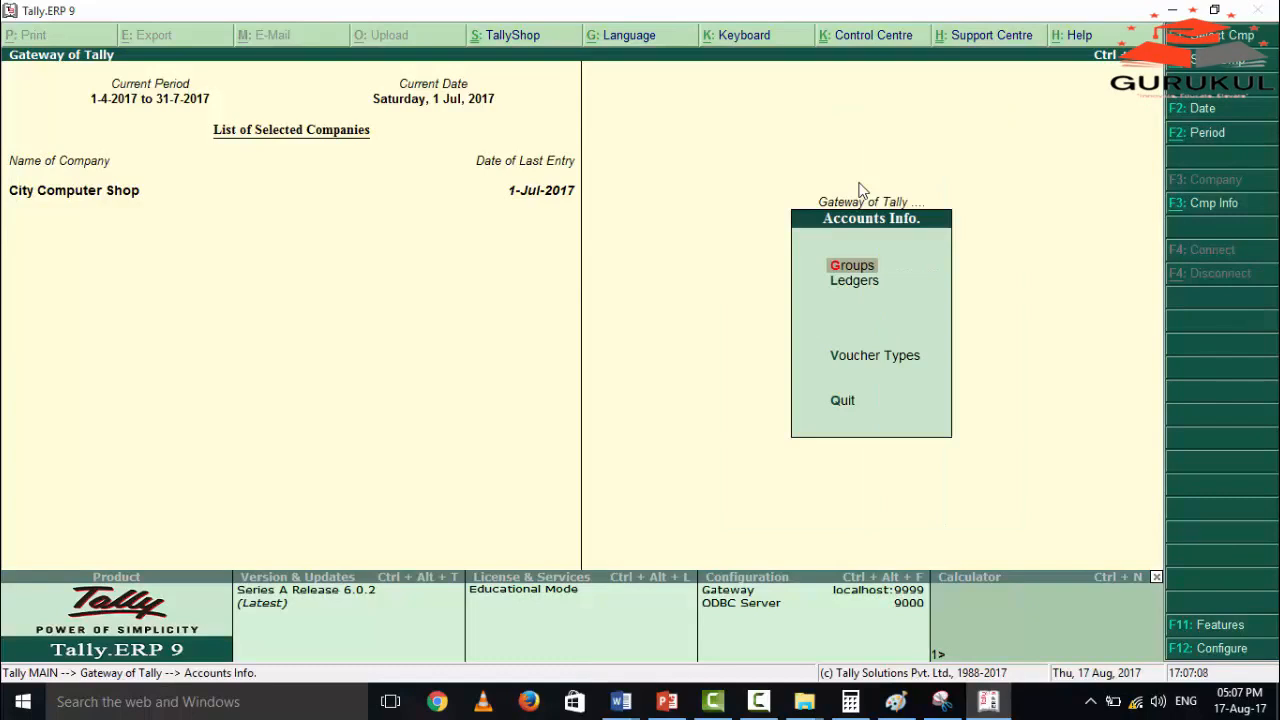
pyautogui.press('Down')
pyautogui.press('Return')
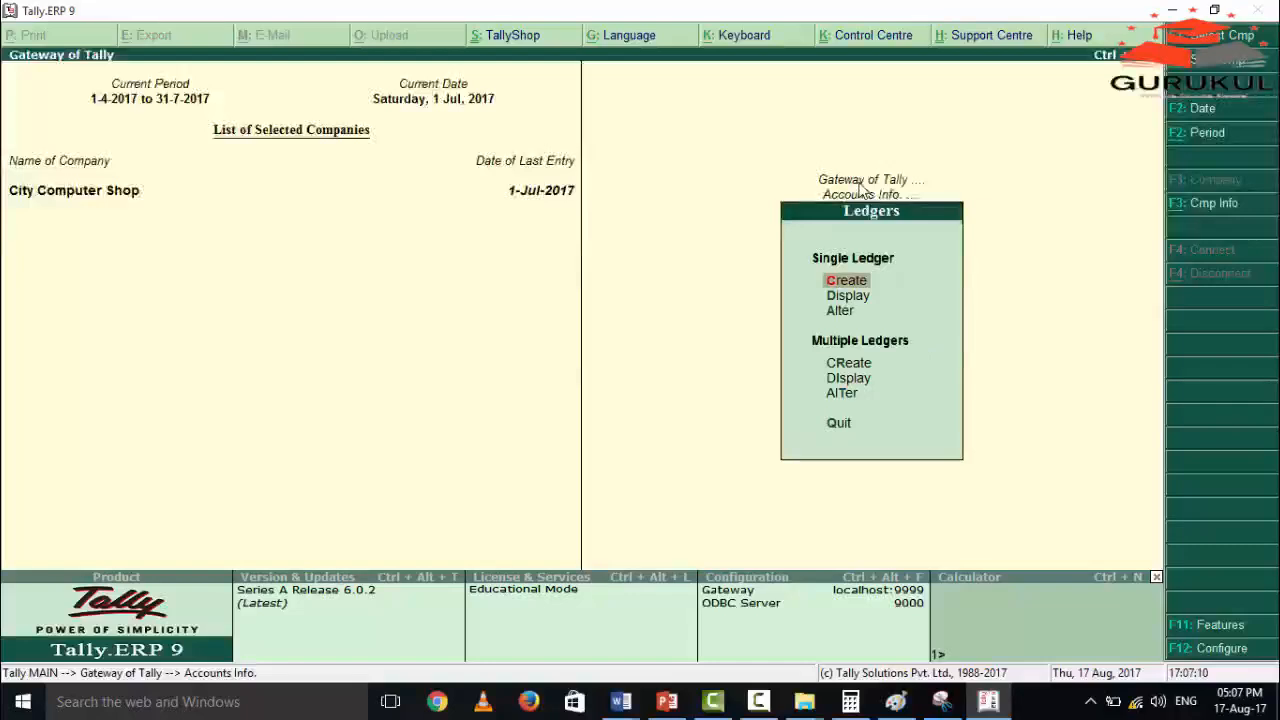
pyautogui.press('Down')
pyautogui.press('Down')
pyautogui.press('Return')
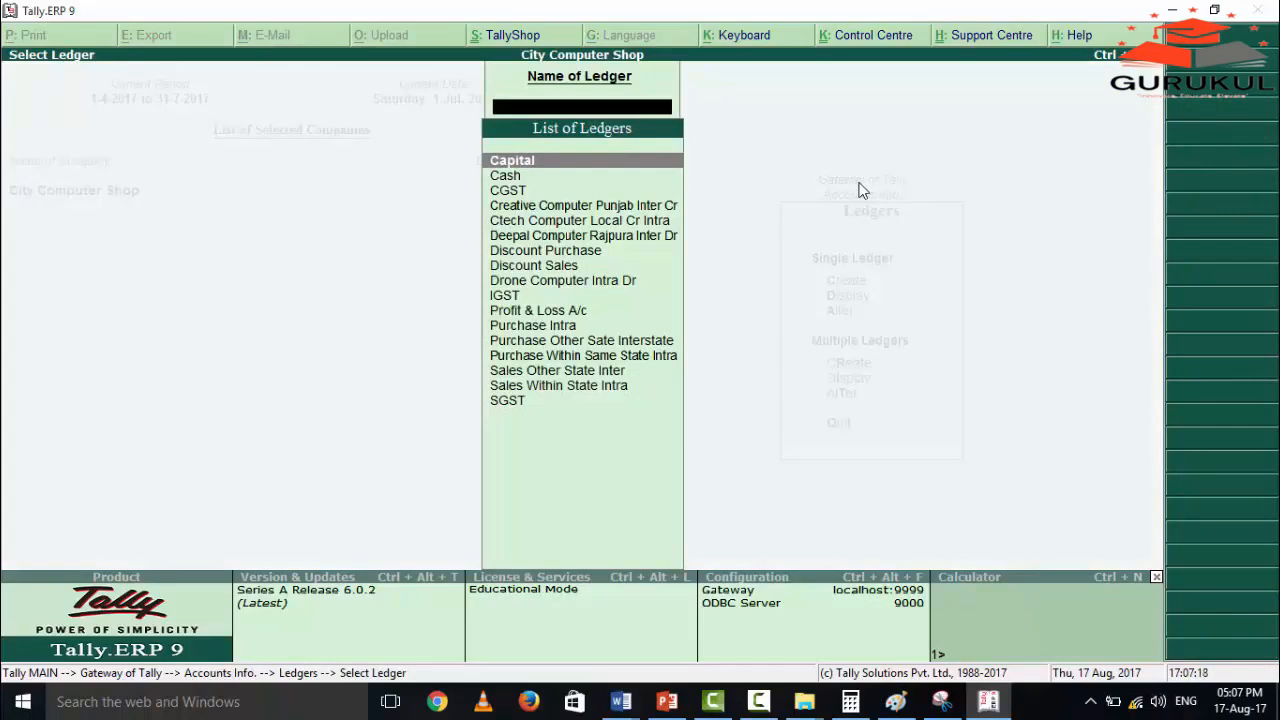
# Open the Capital ledger and review its group, mailing and tax registration details through to acceptance.
pyautogui.press('Return')
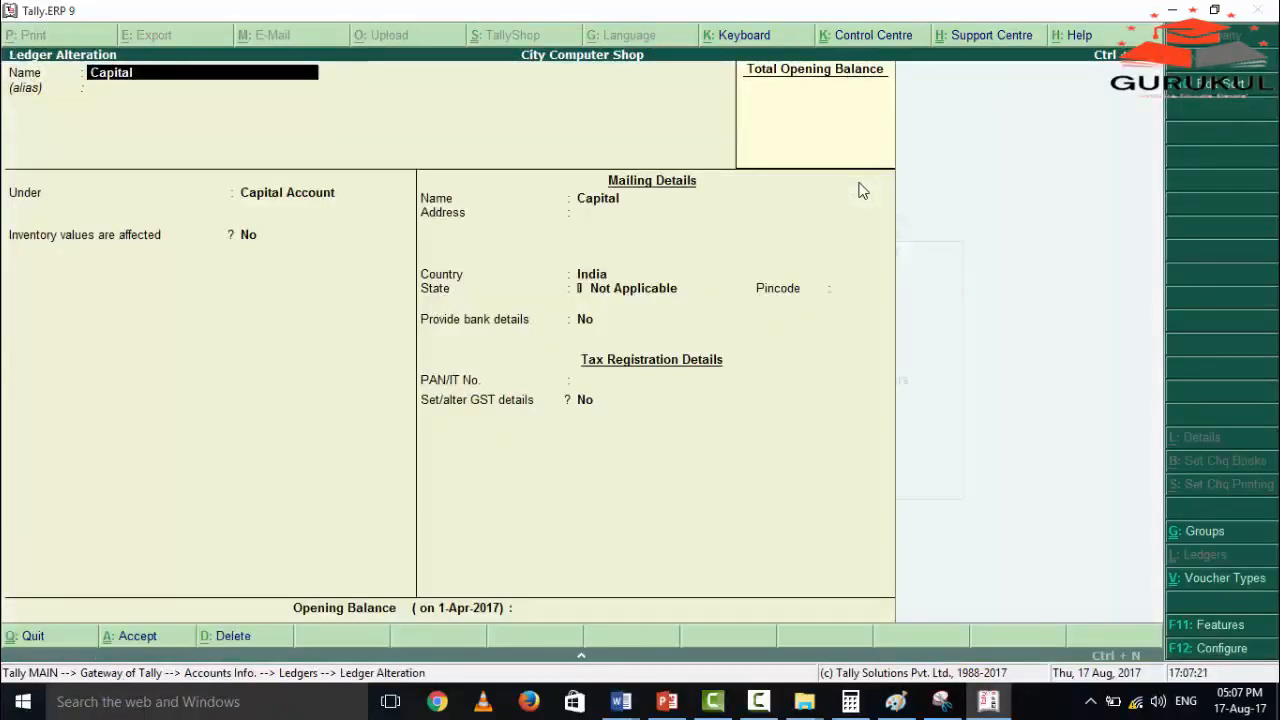
pyautogui.press('Return')
pyautogui.press('Return')
pyautogui.press('Return')
pyautogui.press('Return')
pyautogui.press('Return')
pyautogui.press('Return')
pyautogui.press('Return')
pyautogui.press('Return')
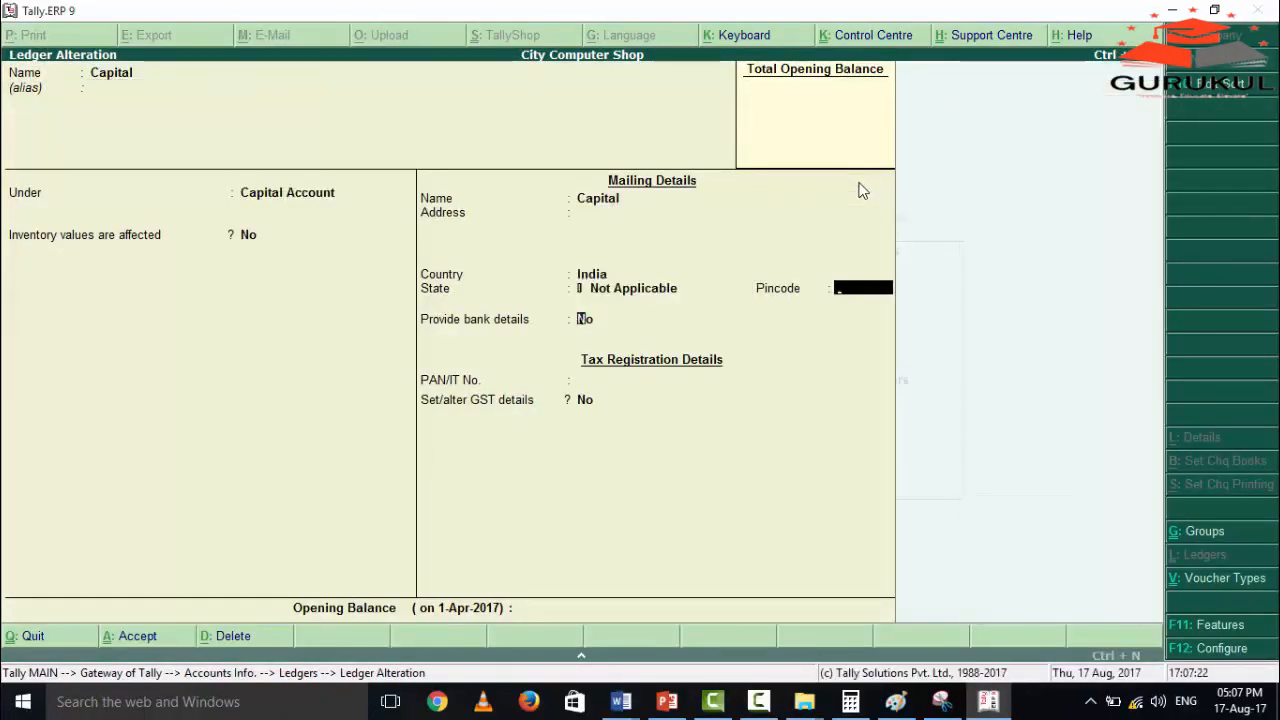
pyautogui.press('Return')
pyautogui.press('Return')
pyautogui.press('Return')
pyautogui.press('Return')
pyautogui.press('Return')
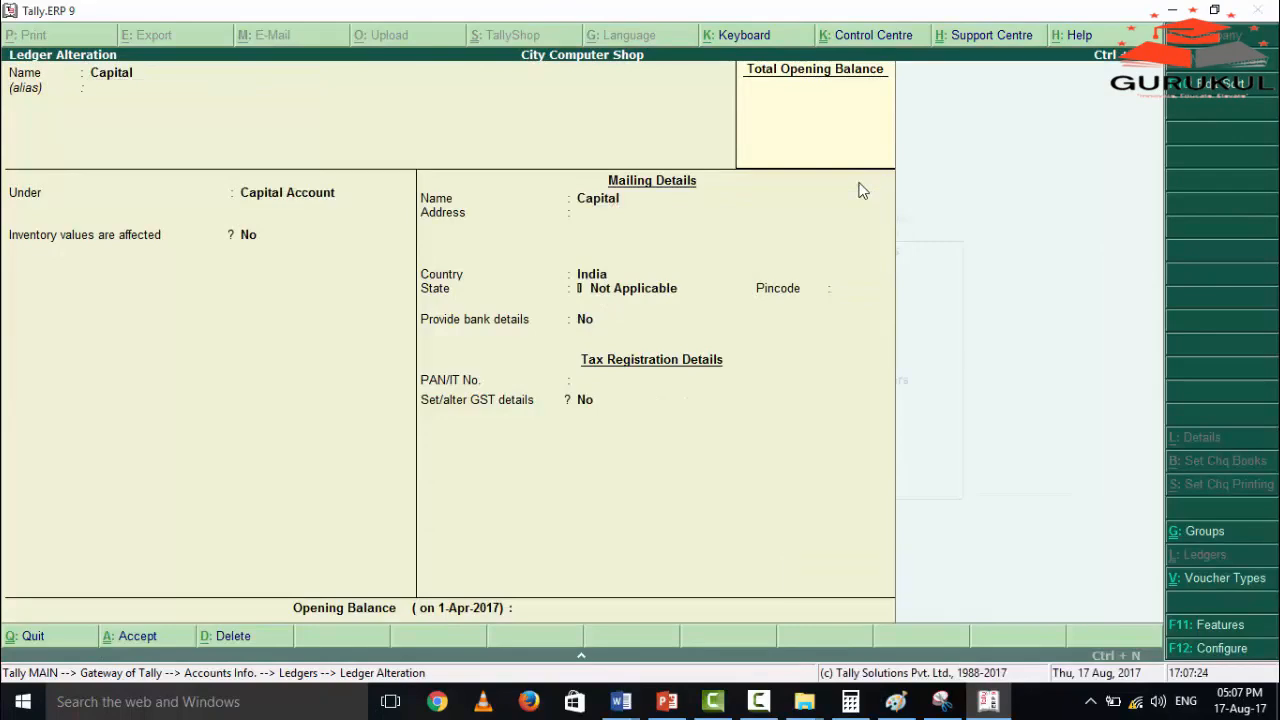
# Open the CGST ledger and review its group, type of duty, tax type and remaining fields through to acceptance.
pyautogui.press('Down')
pyautogui.press('Down')
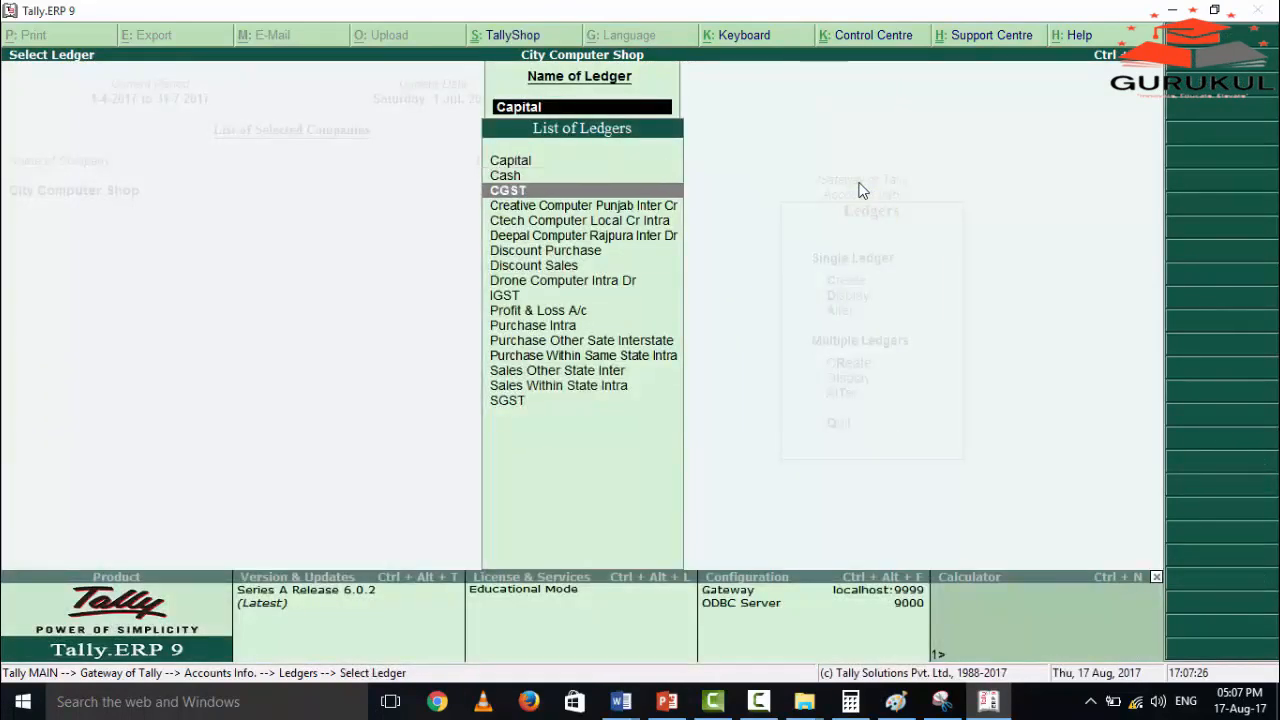
pyautogui.press('Return')
pyautogui.press('Return')
pyautogui.press('Return')
pyautogui.press('Return')
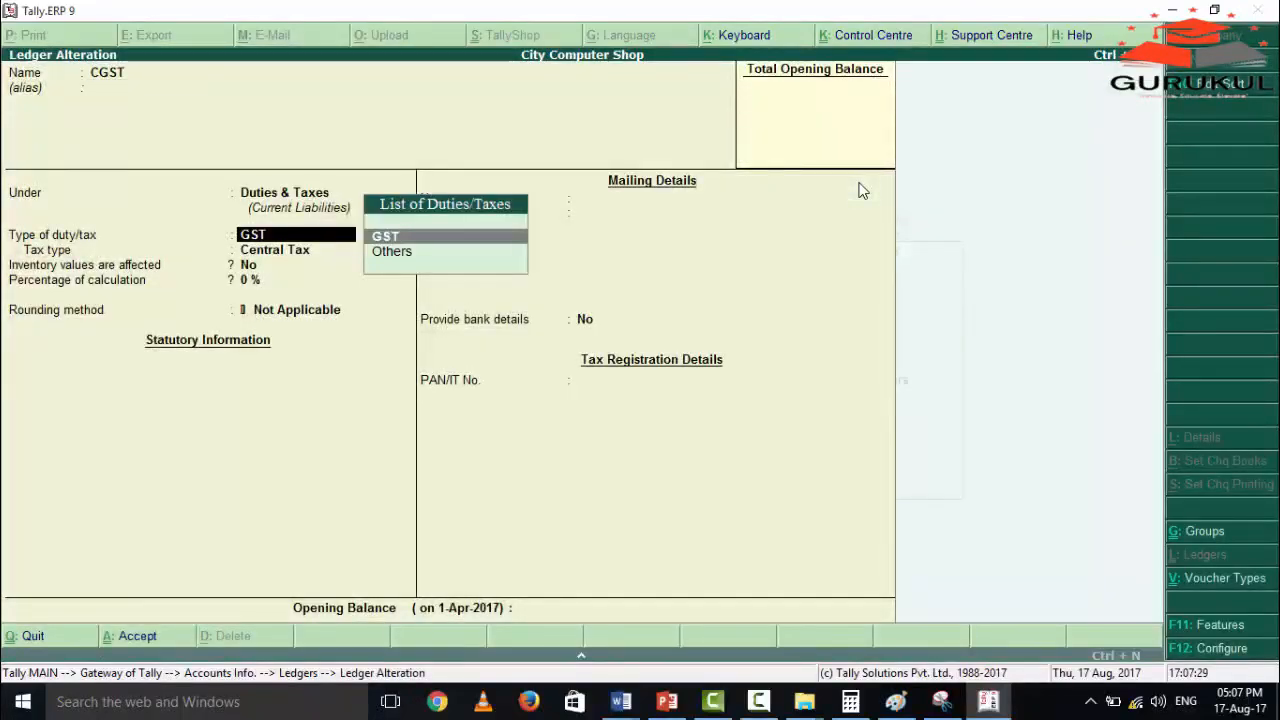
pyautogui.press('Return')
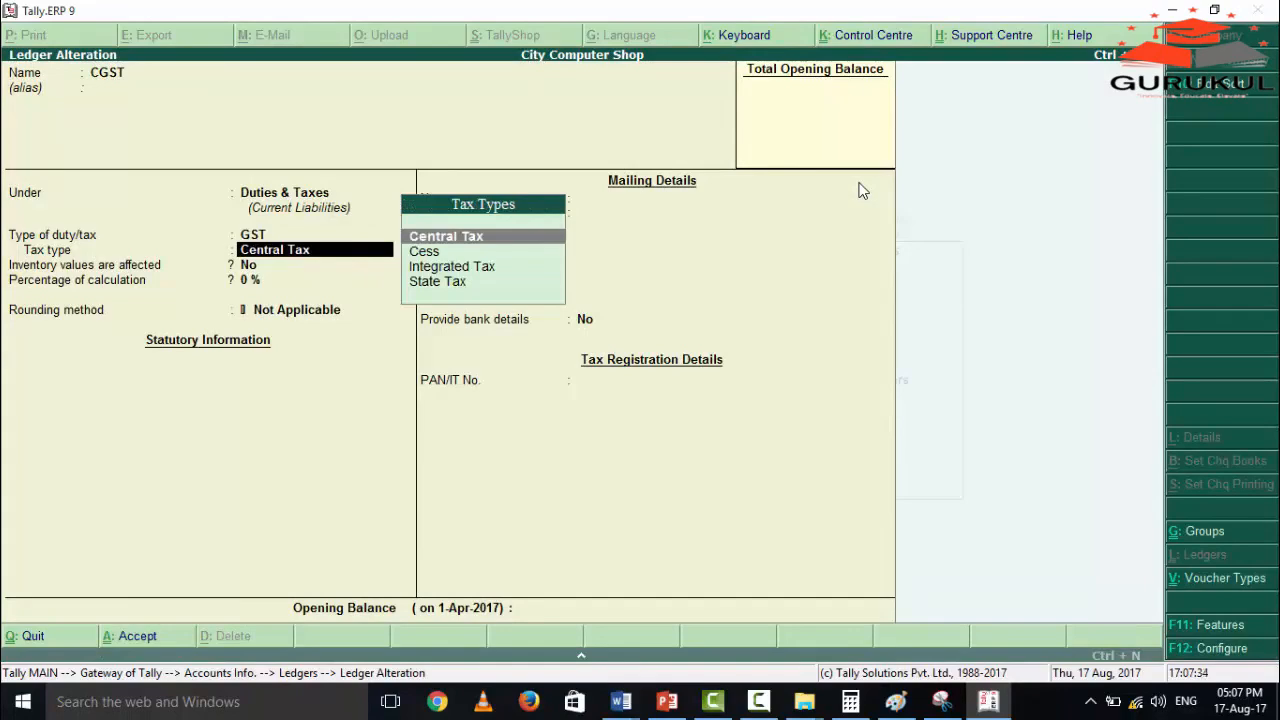
pyautogui.press('Return')
pyautogui.press('Return')
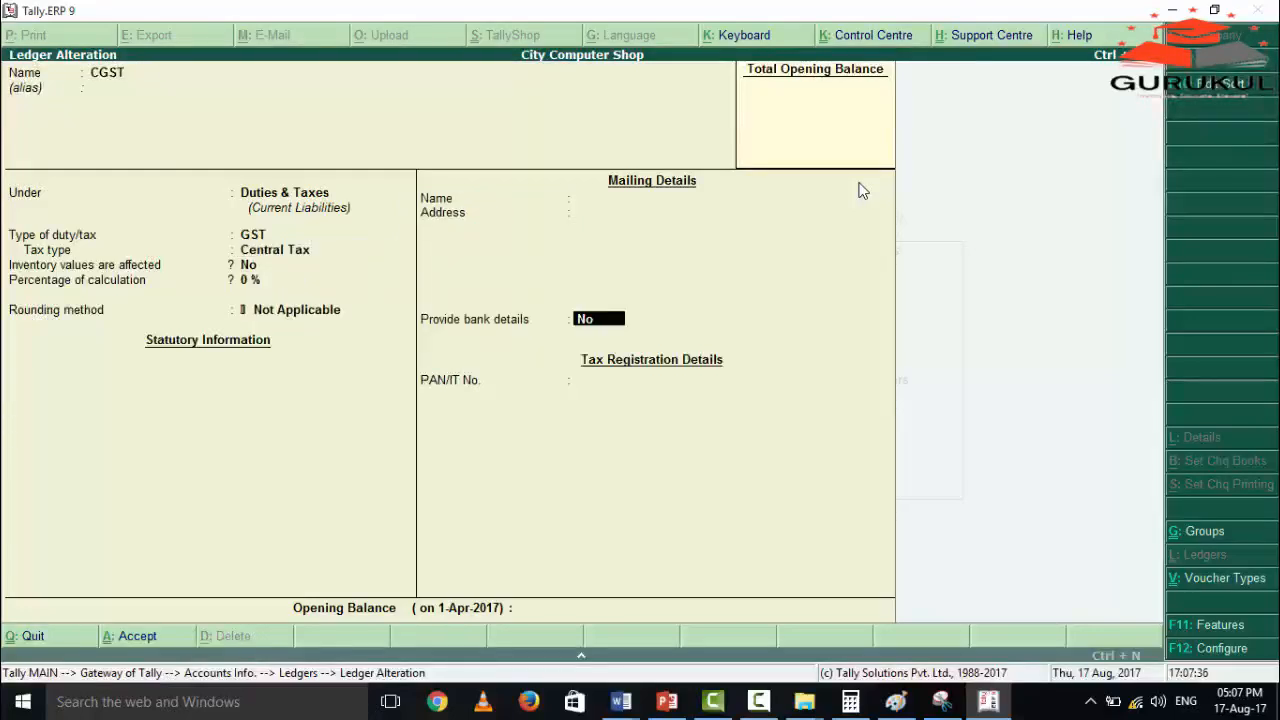
pyautogui.press('Return')
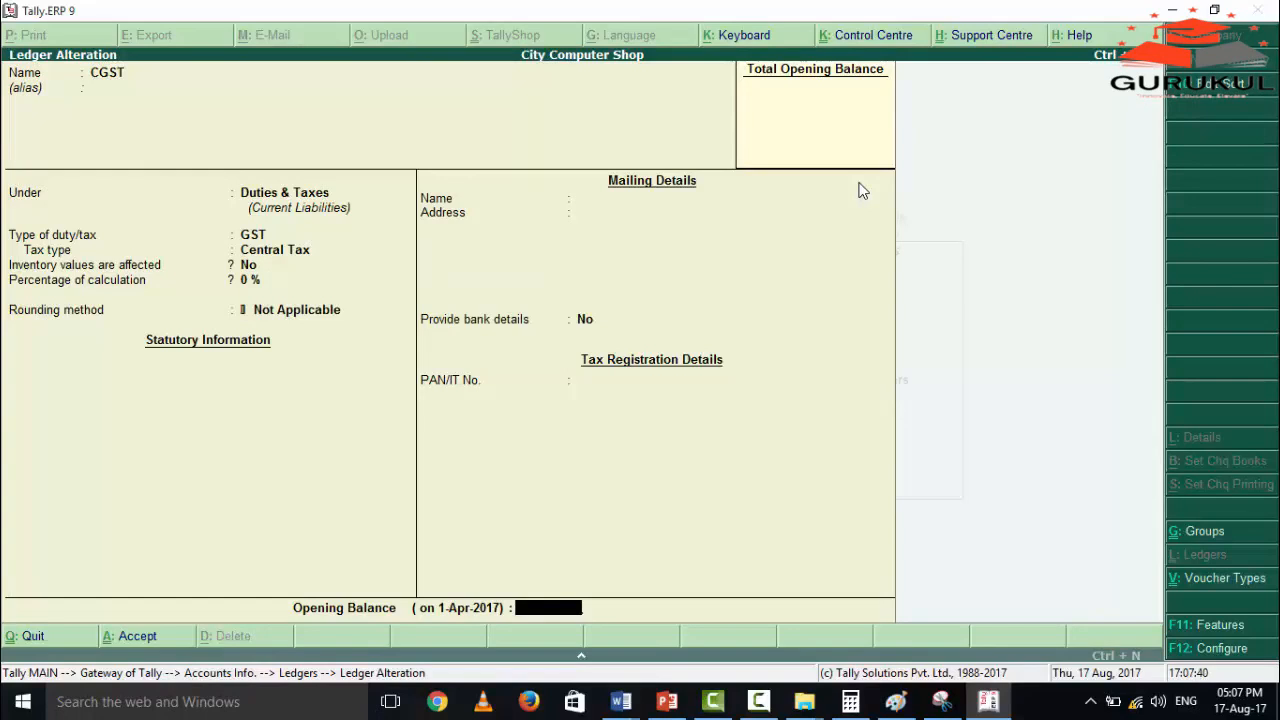
pyautogui.press('Return')
pyautogui.press('Return')
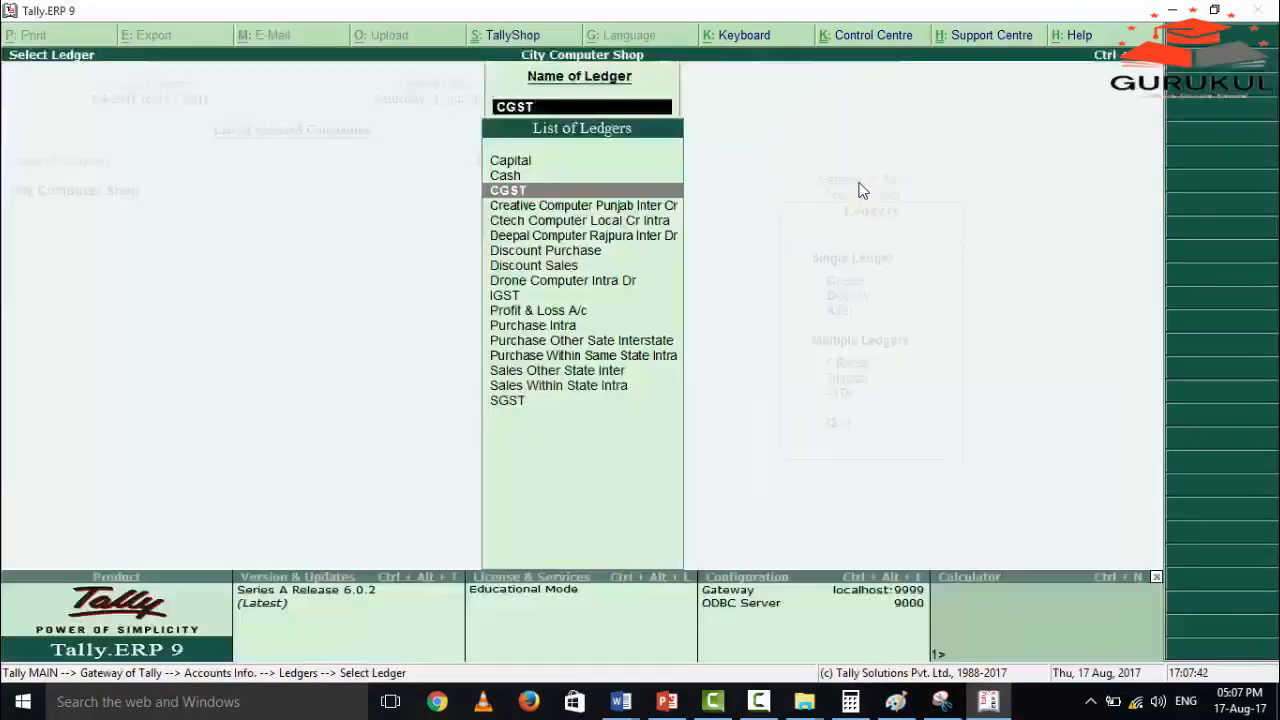
# Open the SGST ledger and review its group, duty type and tax type through to acceptance.
pyautogui.press('Down')
pyautogui.press('Down')
pyautogui.press('Down')
pyautogui.press('Down')
pyautogui.press('Down')
pyautogui.press('Down')
pyautogui.press('Down')
pyautogui.press('Down')
pyautogui.press('Down')
pyautogui.press('Down')
pyautogui.press('Down')
pyautogui.press('Down')
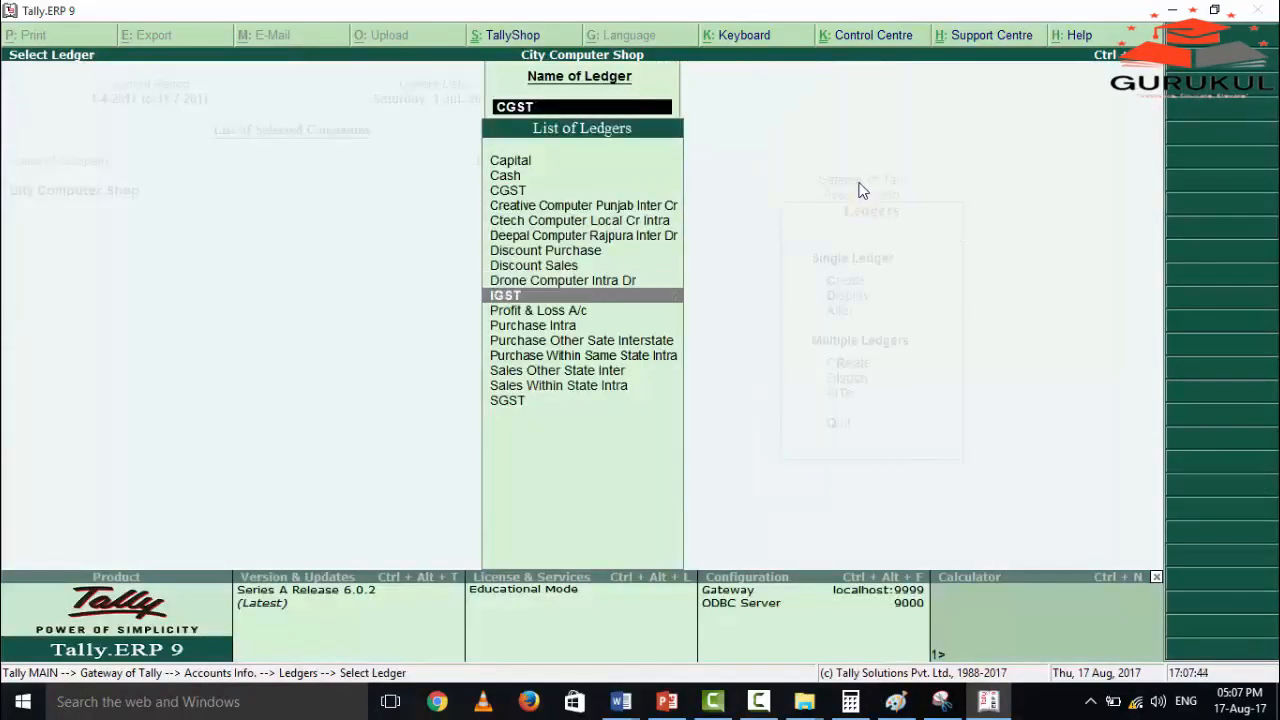
pyautogui.press('Down')
pyautogui.press('Down')
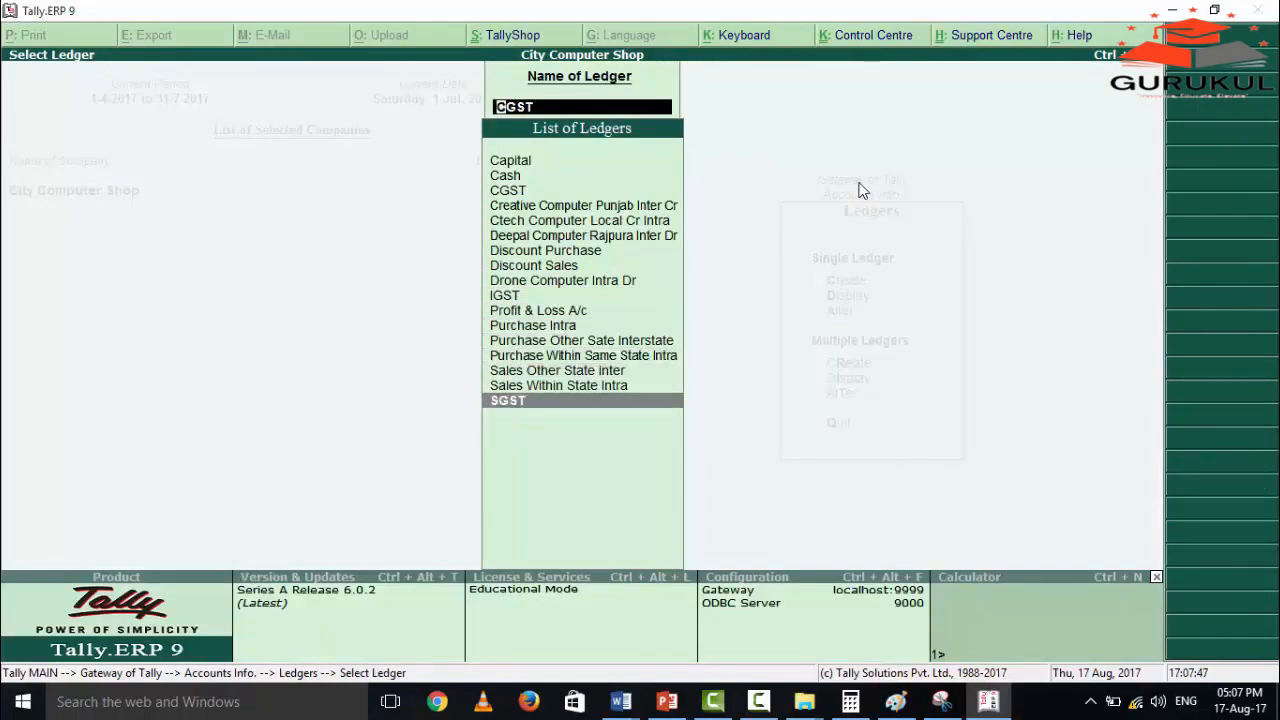
pyautogui.press('Return')
pyautogui.press('Return')
pyautogui.press('Return')
pyautogui.press('Return')
pyautogui.press('Return')
pyautogui.press('Return')
pyautogui.press('Return')
pyautogui.press('Return')
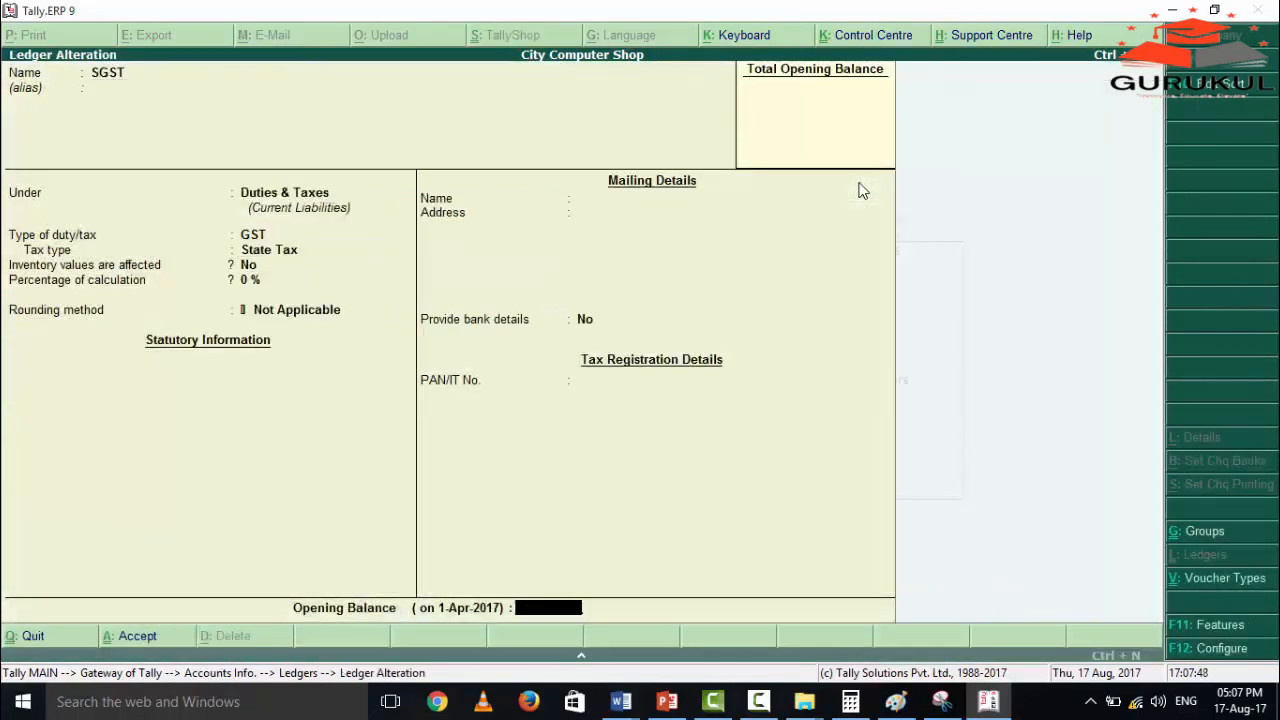
pyautogui.press('Return')
pyautogui.press('Return')
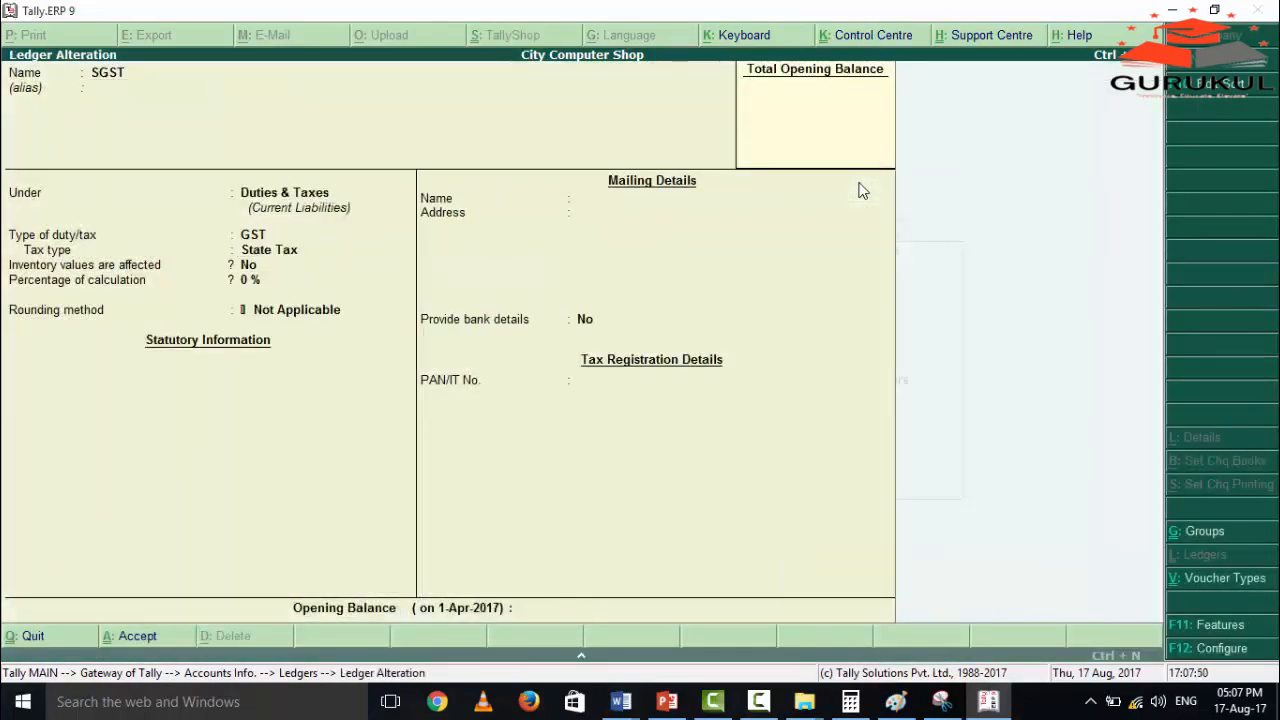
# Open the IGST ledger and review its group, type of duty and tax type.
pyautogui.press('Up')
pyautogui.press('Up')
pyautogui.press('Up')
pyautogui.press('Up')
pyautogui.press('Up')
pyautogui.press('Up')
pyautogui.press('Up')
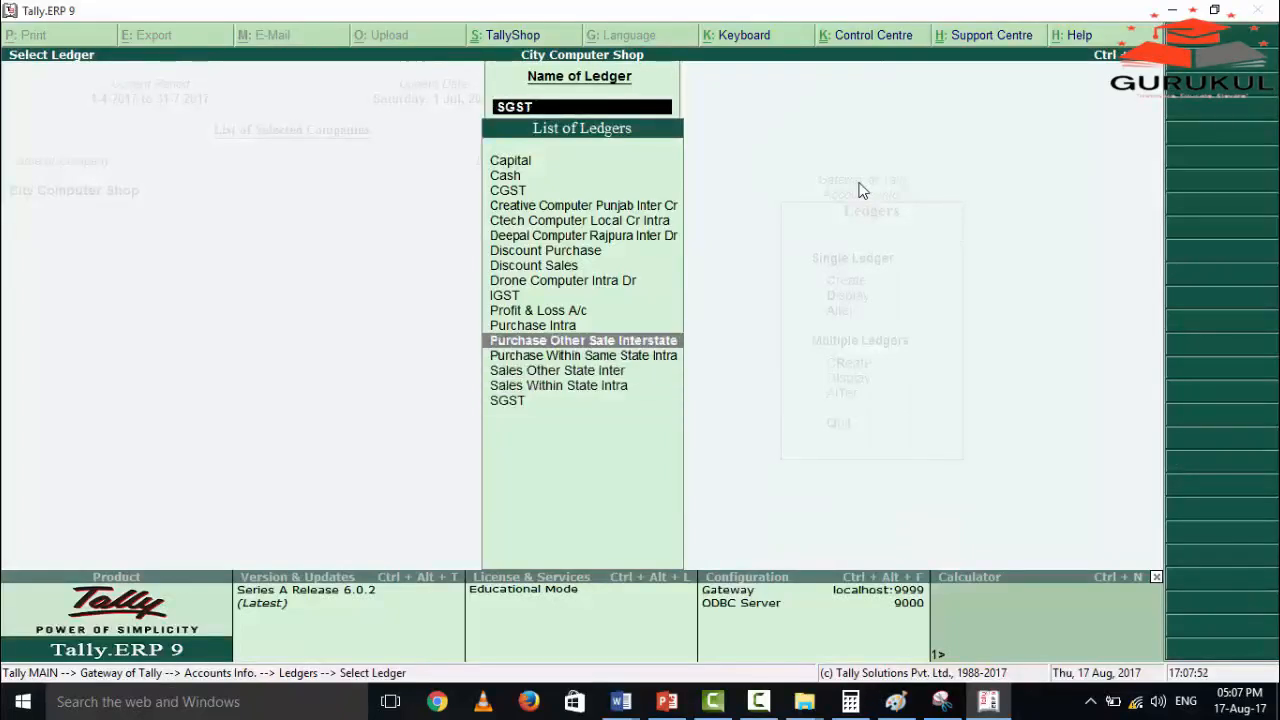
pyautogui.press('Return')
pyautogui.press('Return')
pyautogui.press('Return')
pyautogui.press('Return')
pyautogui.press('Return')
pyautogui.press('Return')
pyautogui.press('Return')
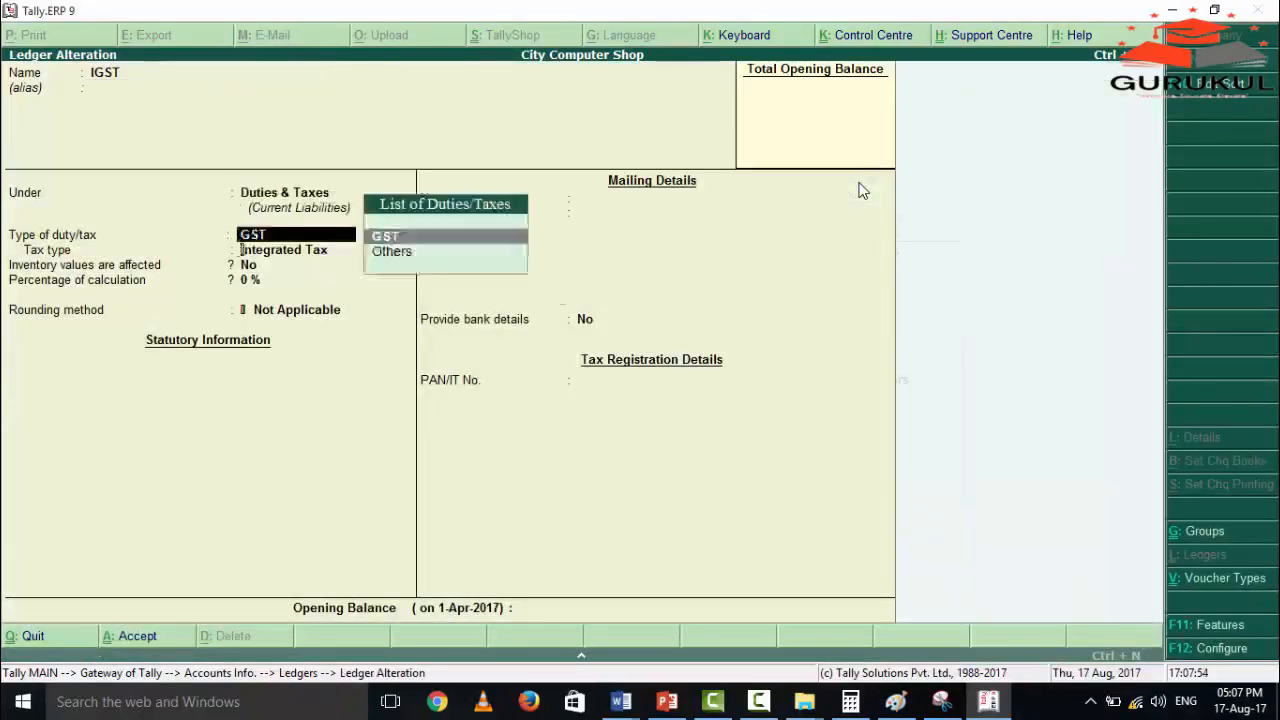
pyautogui.press('Return')
pyautogui.press('Return')
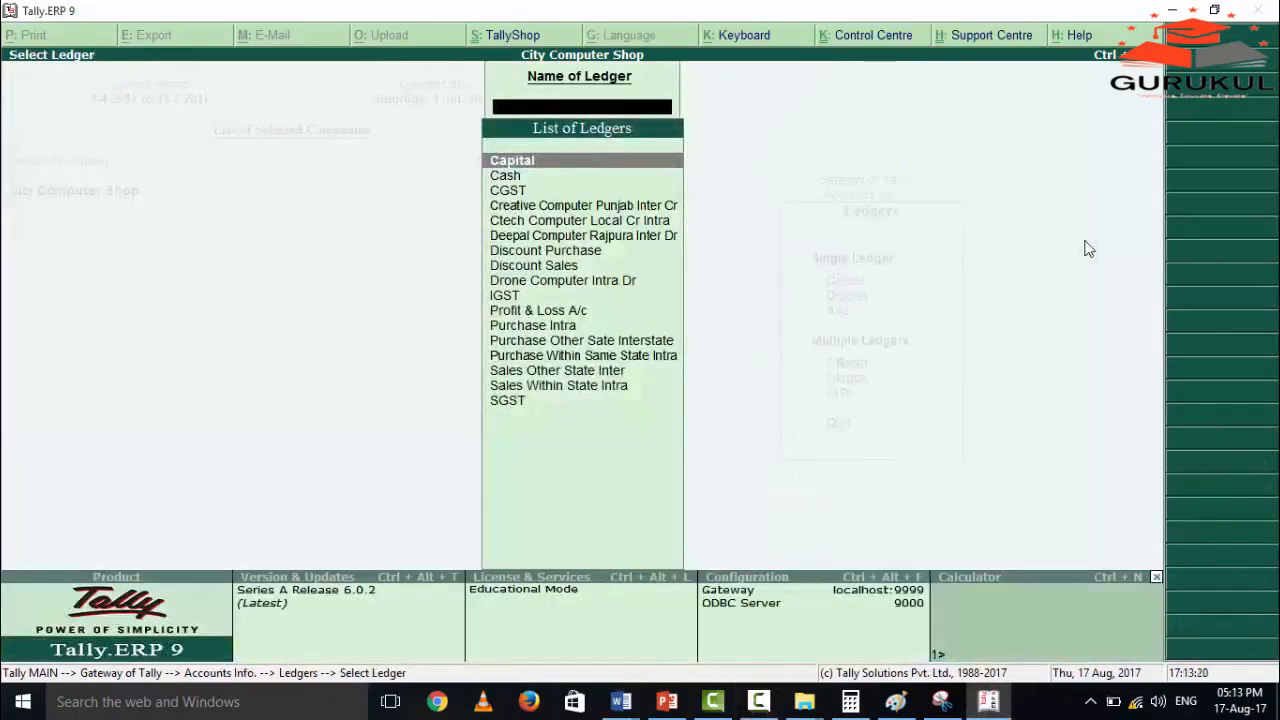
# Open the Creative Computer Punjab Inter Cr ledger and check the group it is under and its state.
pyautogui.press('Down')
pyautogui.press('Down')
pyautogui.press('Down')
pyautogui.press('Down')
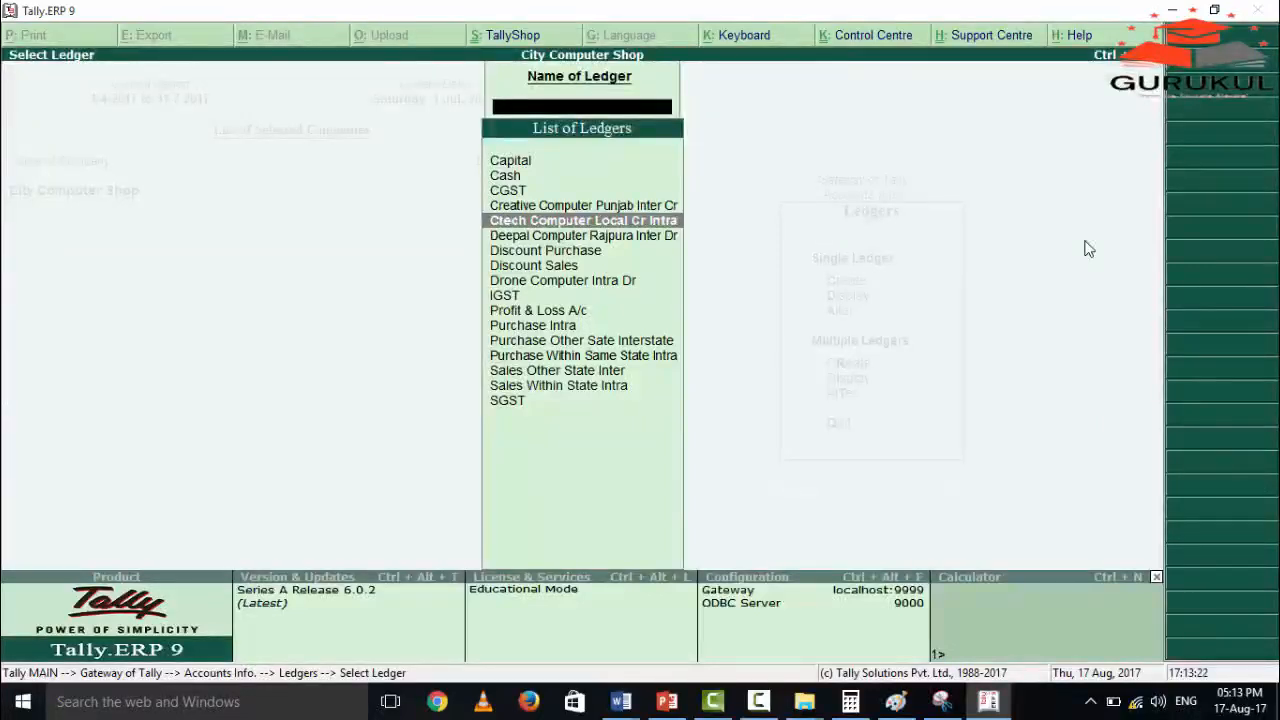
pyautogui.press('Up')
pyautogui.press('Down')
pyautogui.press('Up')
pyautogui.press('Return')
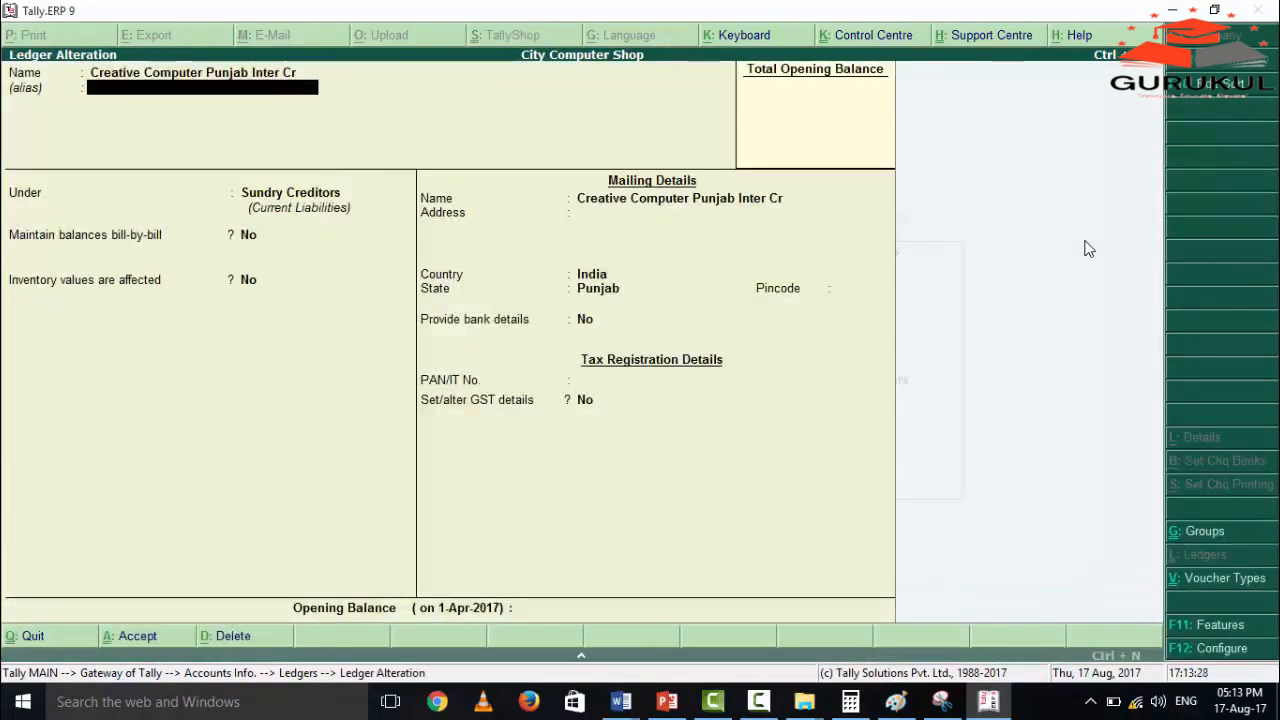
pyautogui.press('Return')
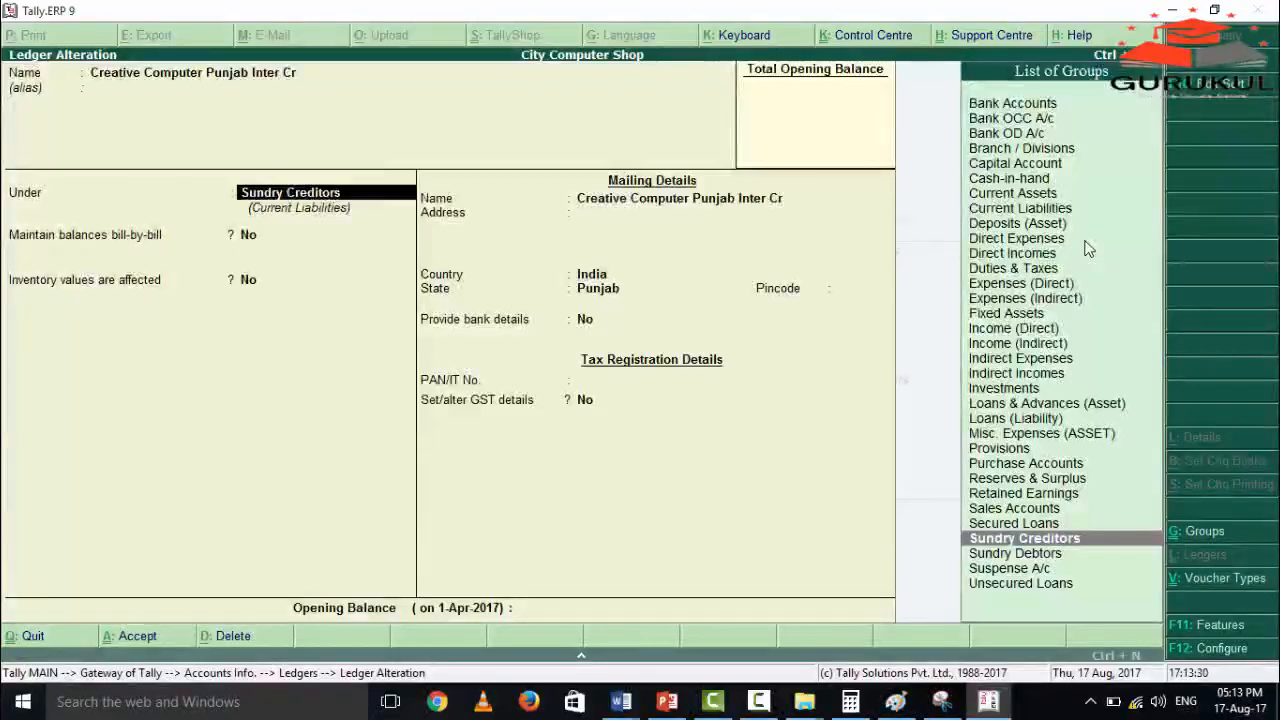
pyautogui.press('Return')
pyautogui.press('Return')
pyautogui.press('Return')
pyautogui.press('Return')
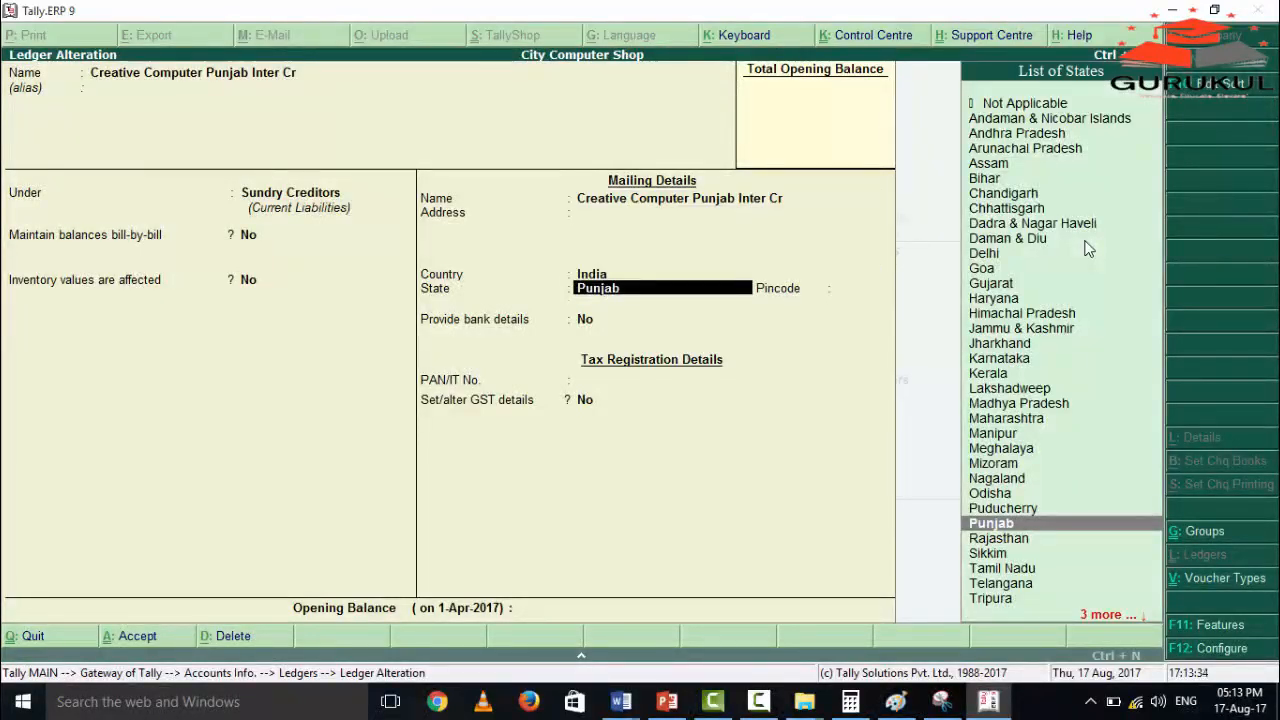
# Set Set/alter GST details to Yes for Creative Computer Punjab Inter Cr, check its registration type and GSTIN, and accept the ledger.
pyautogui.press('Return')
pyautogui.press('Return')
pyautogui.press('Return')
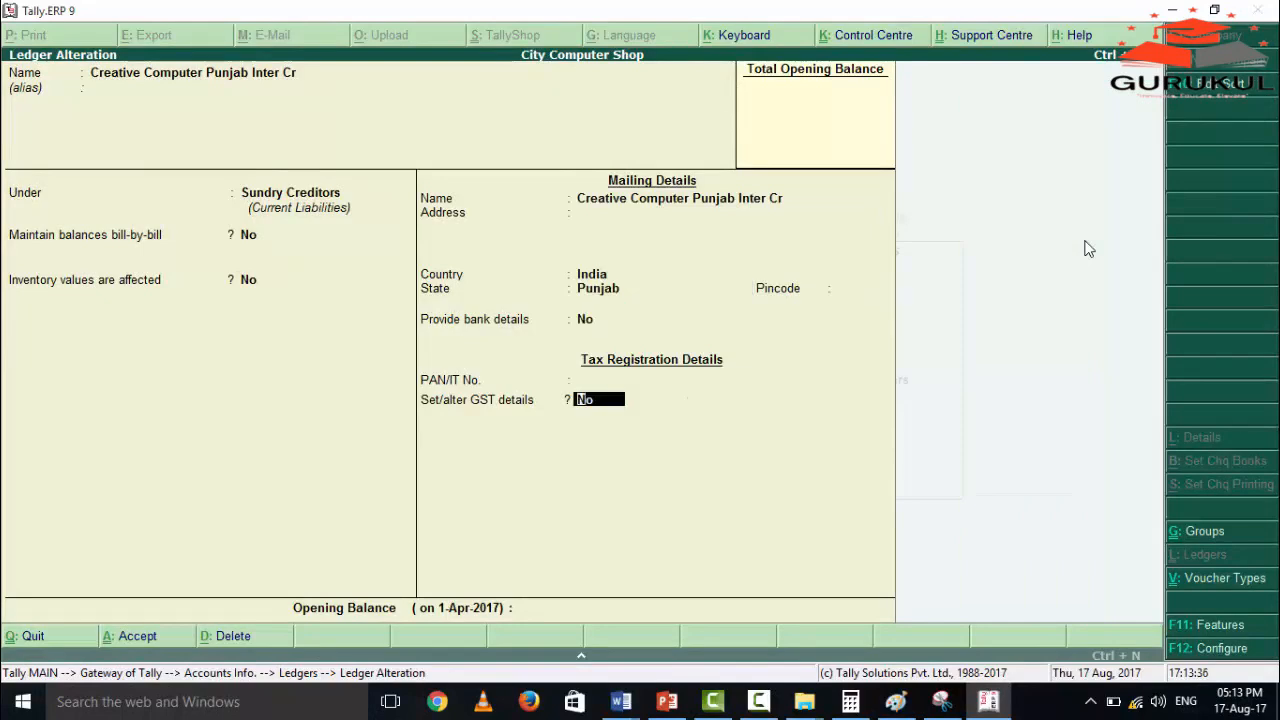
pyautogui.write('yes')
pyautogui.press('Return')
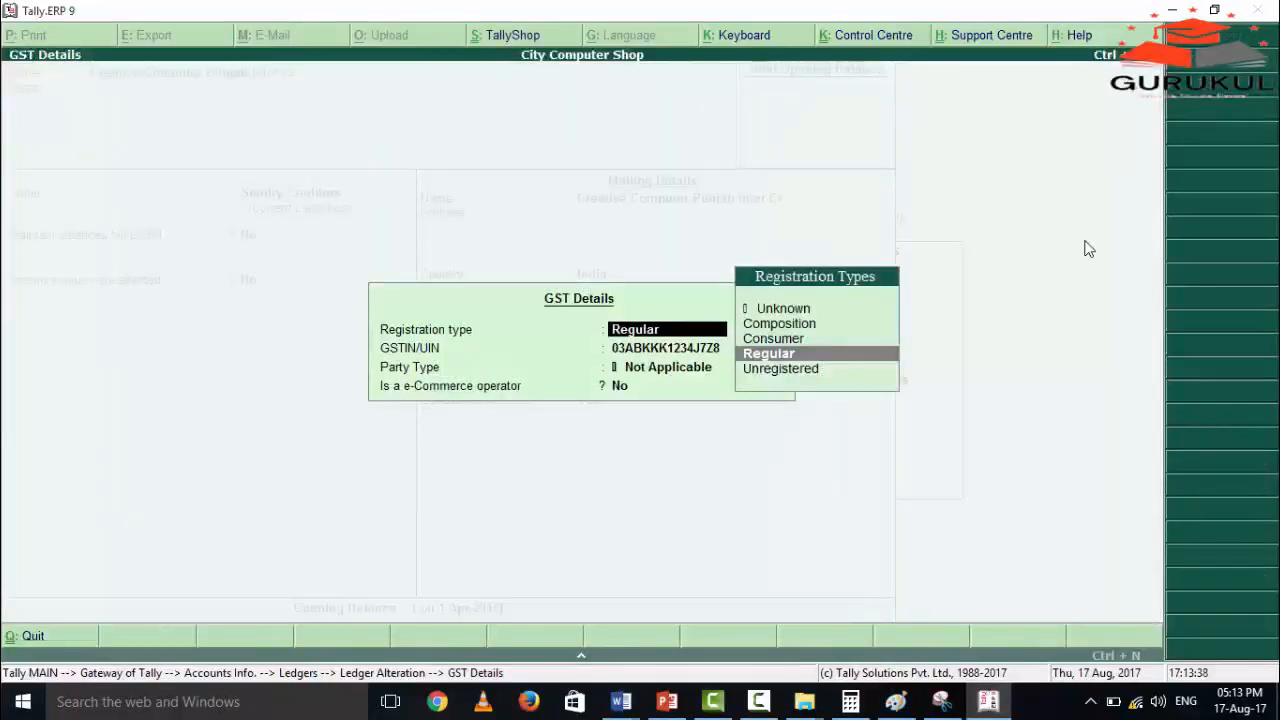
pyautogui.press('Return')
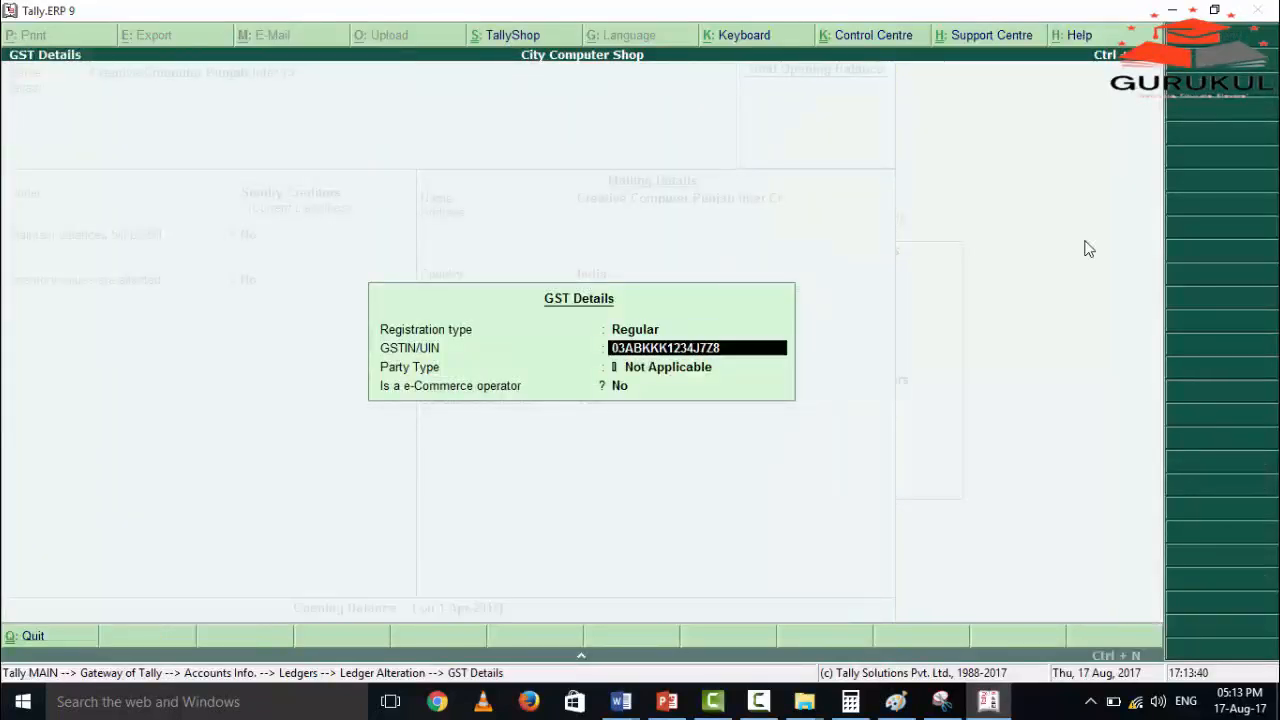
pyautogui.press('Return')
pyautogui.press('Return')
pyautogui.press('Return')
pyautogui.press('Return')
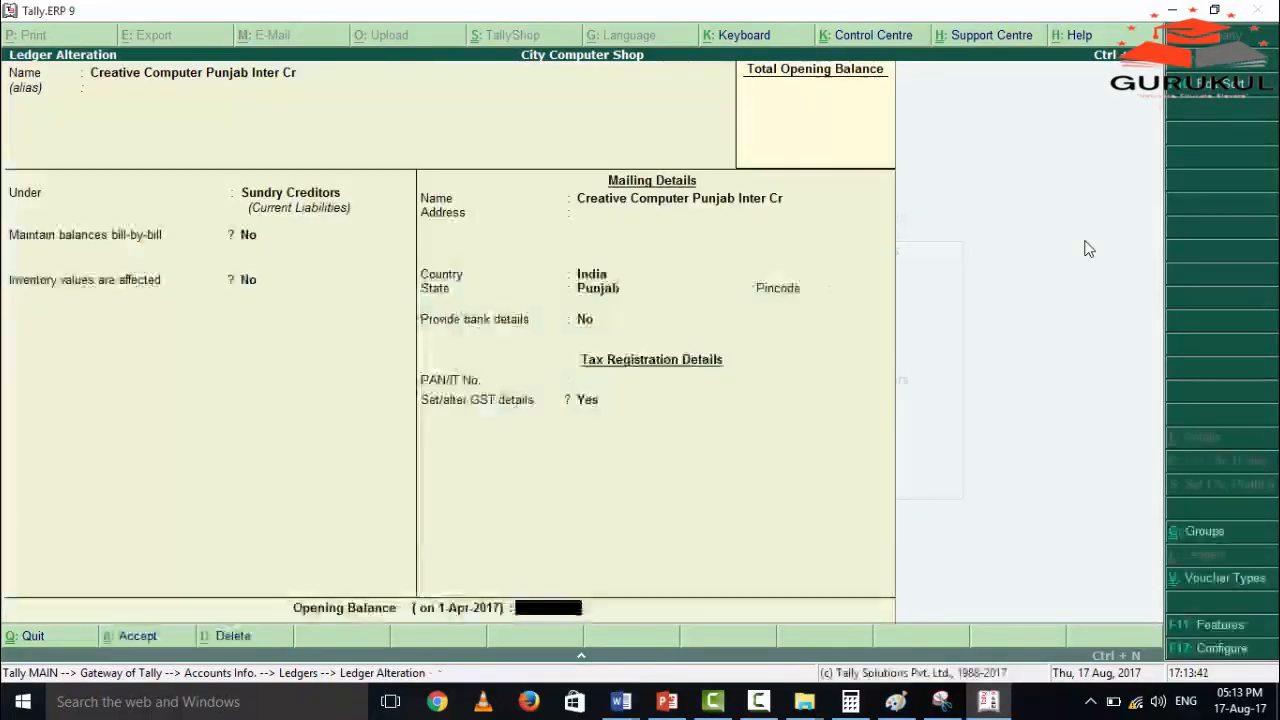
pyautogui.press('Return')
# Open the Drone Computer Intra Dr ledger and check the group it is under.
pyautogui.press('Down')
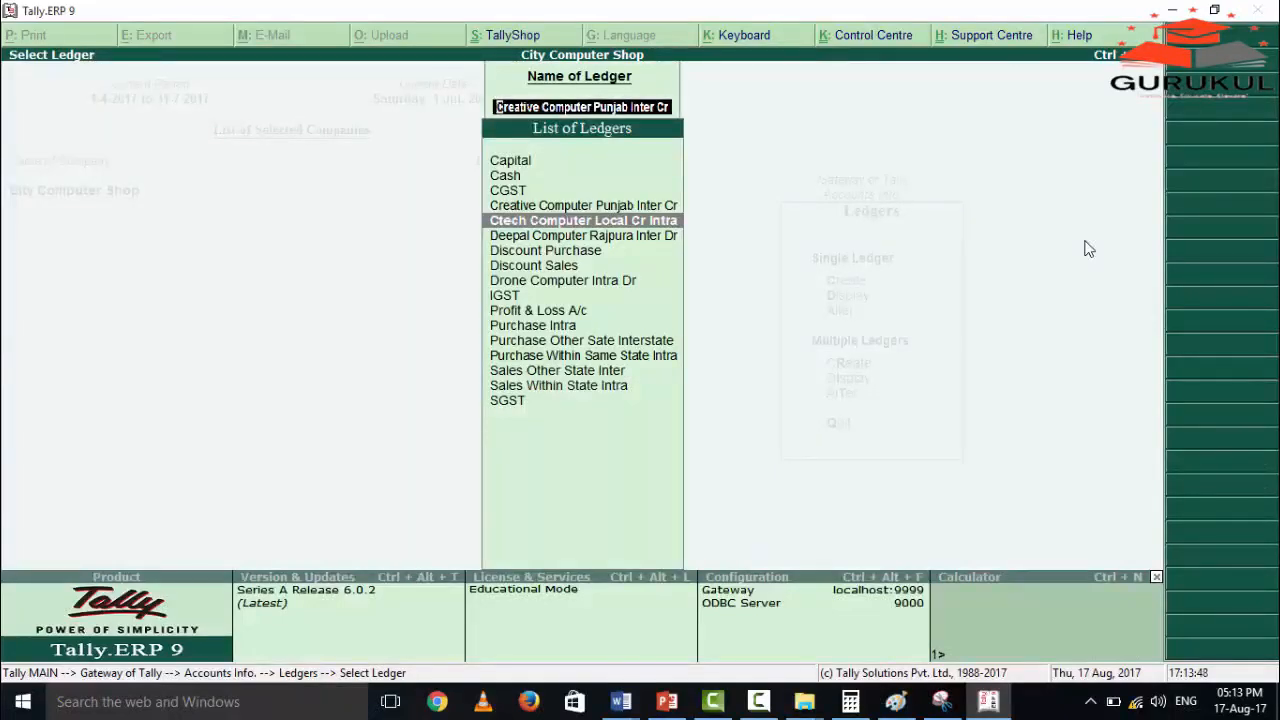
pyautogui.press('Down')
pyautogui.press('Down')
pyautogui.press('Down')
pyautogui.press('Down')
pyautogui.press('Down')
pyautogui.press('Down')
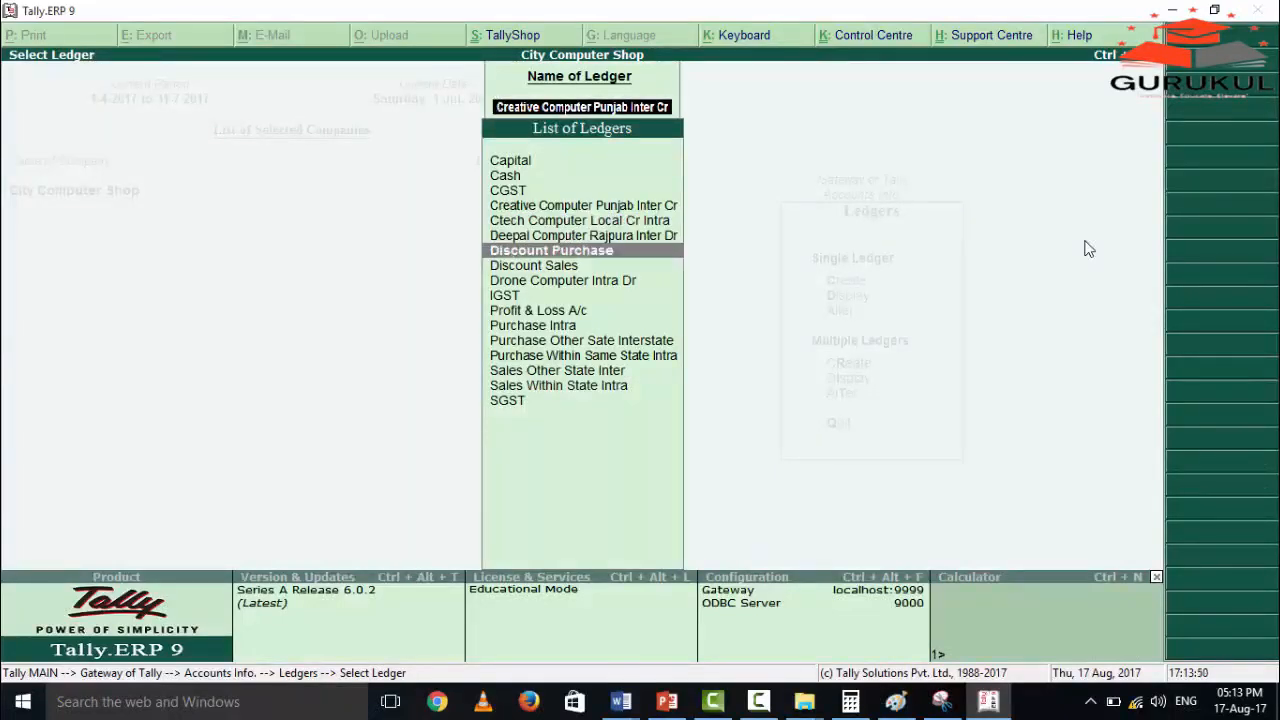
pyautogui.press('Up')
pyautogui.press('Up')
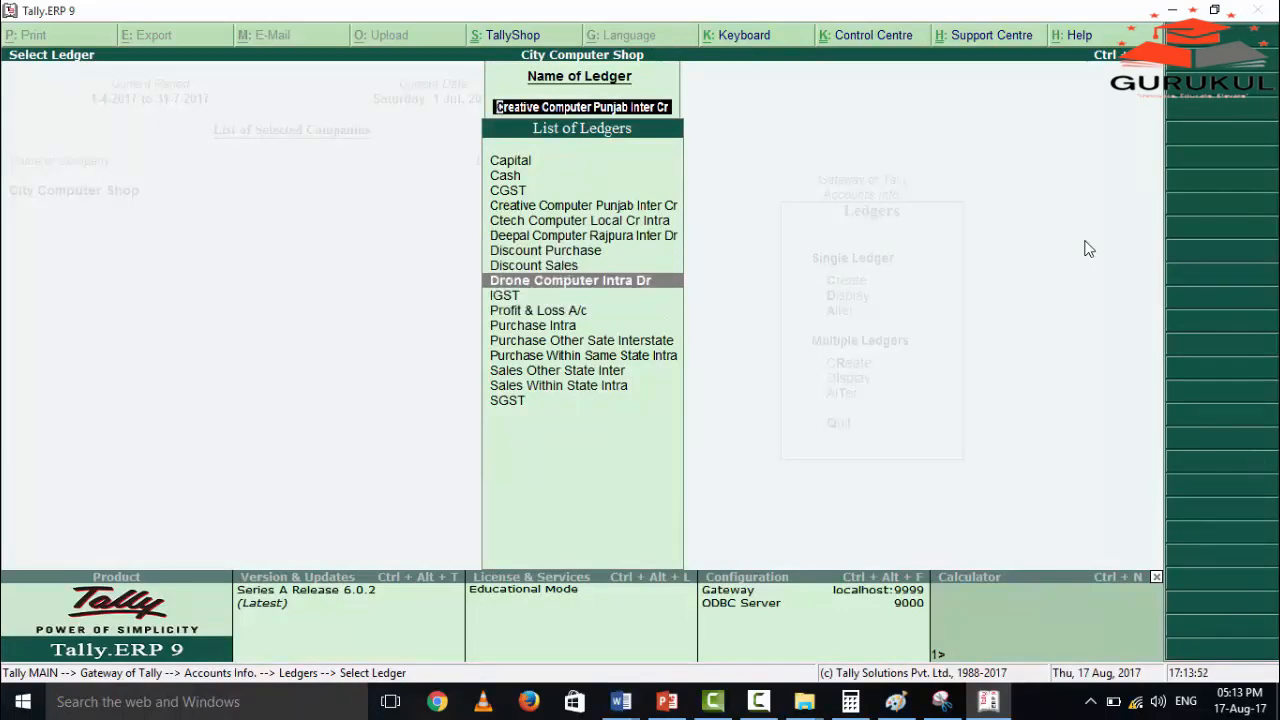
pyautogui.press('Return')
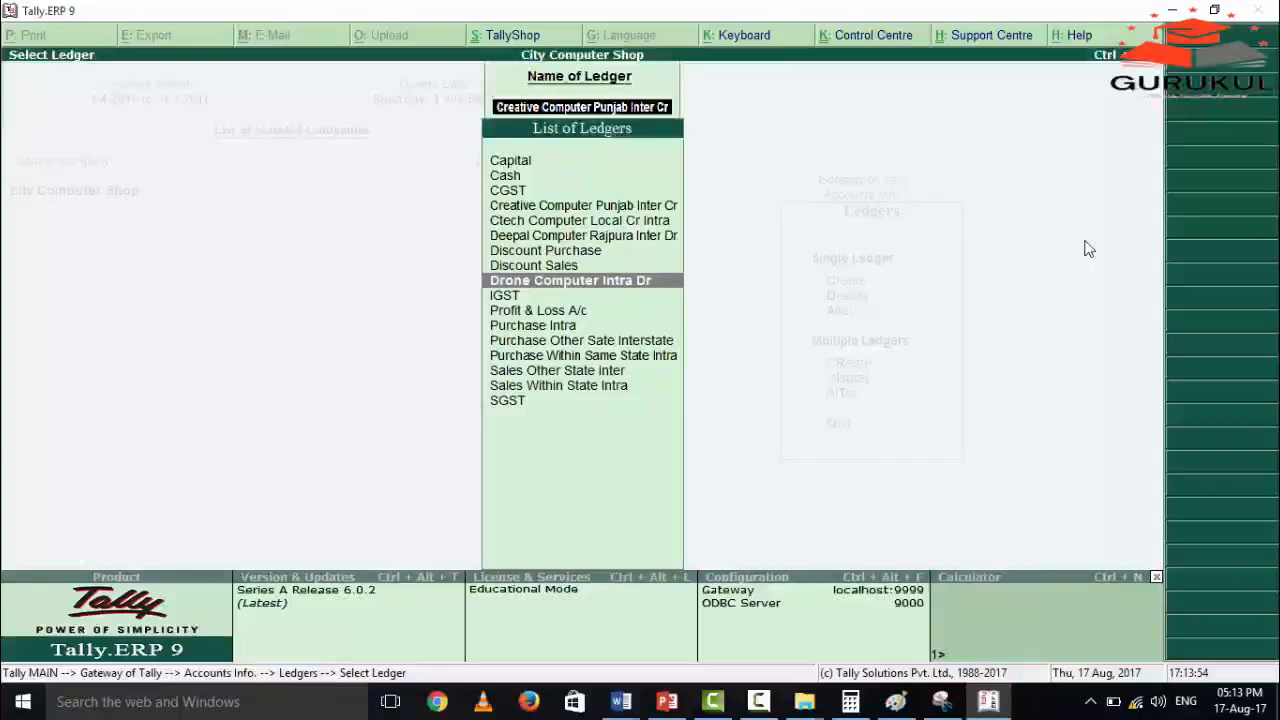
pyautogui.press('Return')
pyautogui.press('Return')
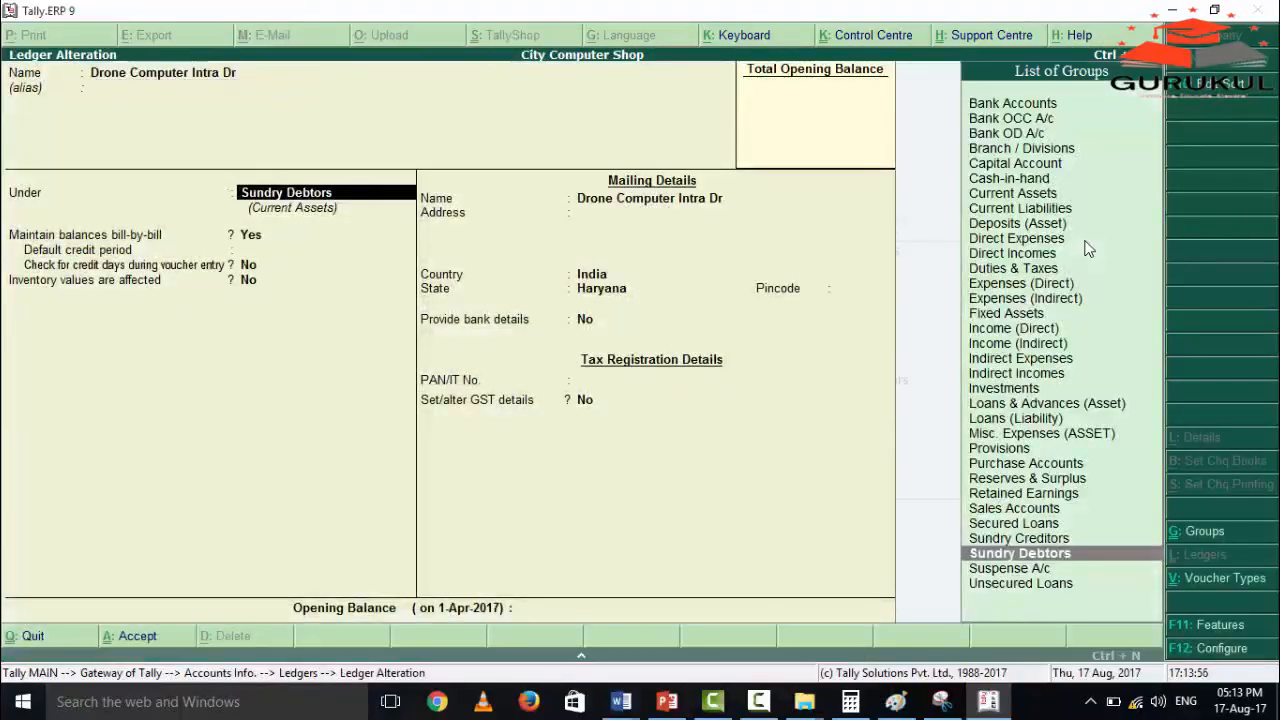
# Set Set/alter GST details to Yes for Drone Computer Intra Dr, check its registration type and GSTIN, and accept the ledger.
pyautogui.press('Return')
pyautogui.press('Return')
pyautogui.press('Return')
pyautogui.press('Return')
pyautogui.press('Return')
pyautogui.press('Return')
pyautogui.press('Return')
pyautogui.press('Return')
pyautogui.press('Return')
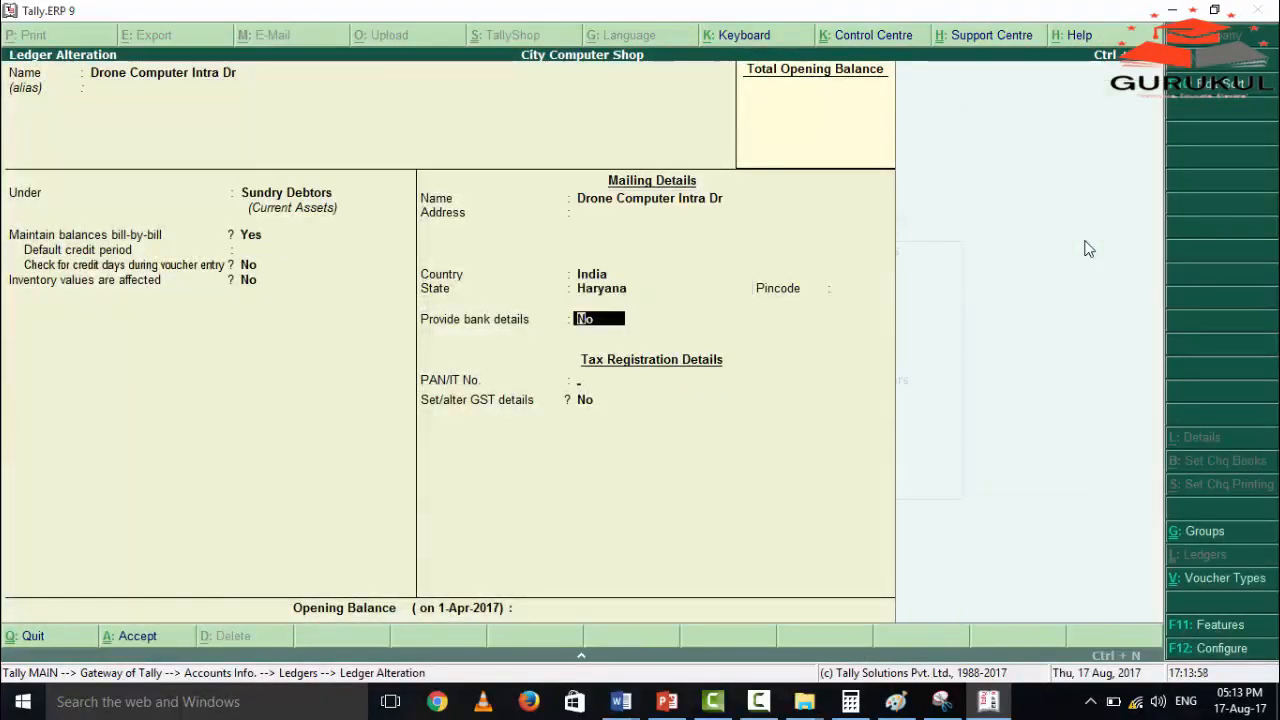
pyautogui.press('Return')
pyautogui.press('y')
pyautogui.press('Return')
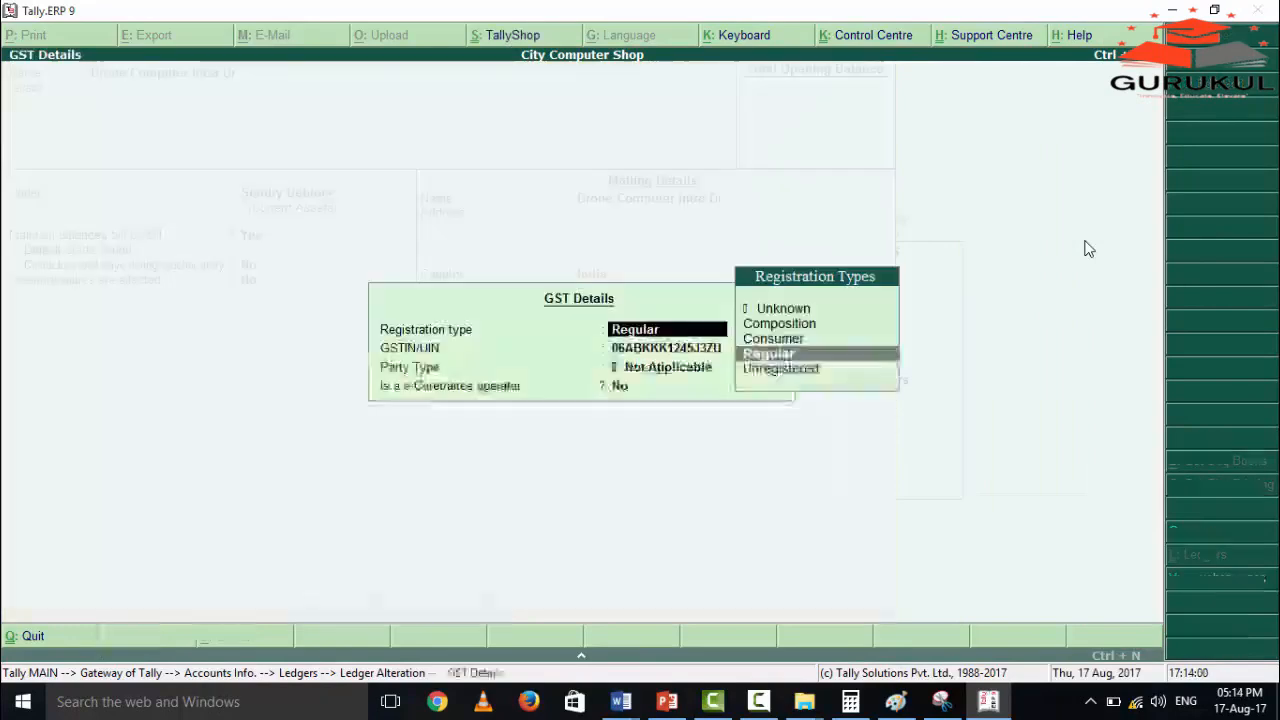
pyautogui.press('Return')
pyautogui.press('Return')
pyautogui.press('Return')
pyautogui.press('Return')
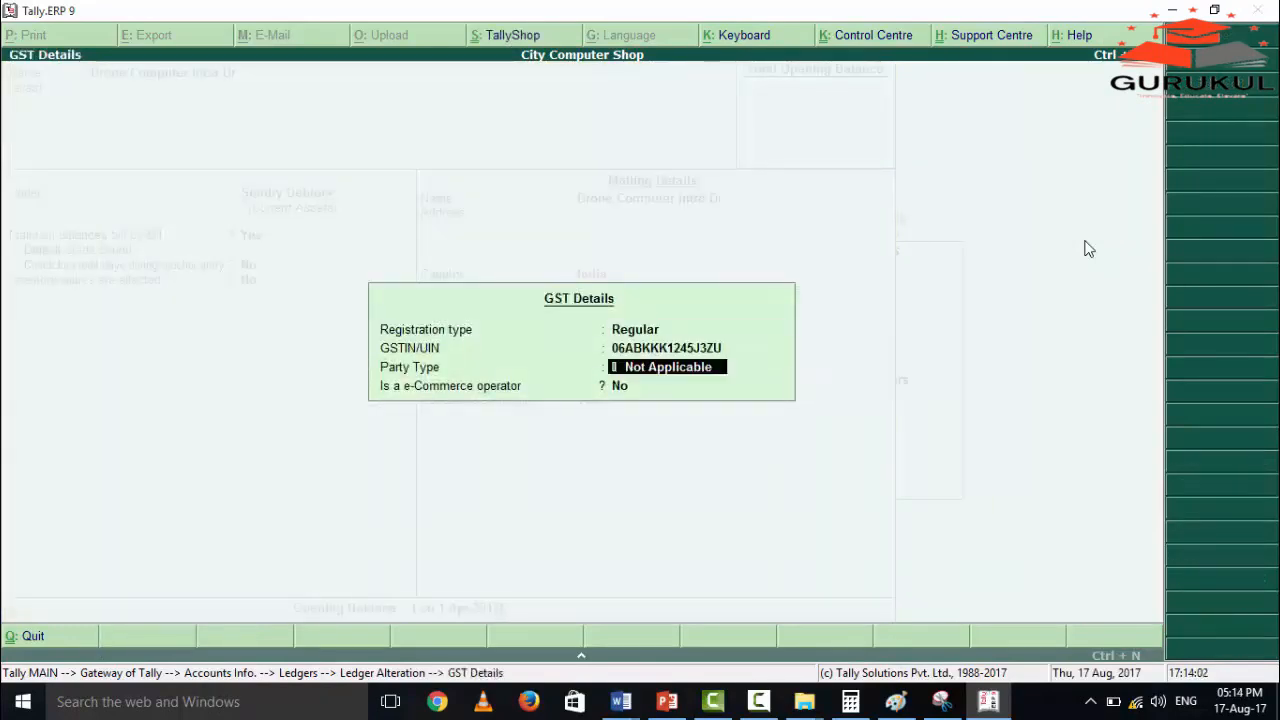
pyautogui.press('Return')
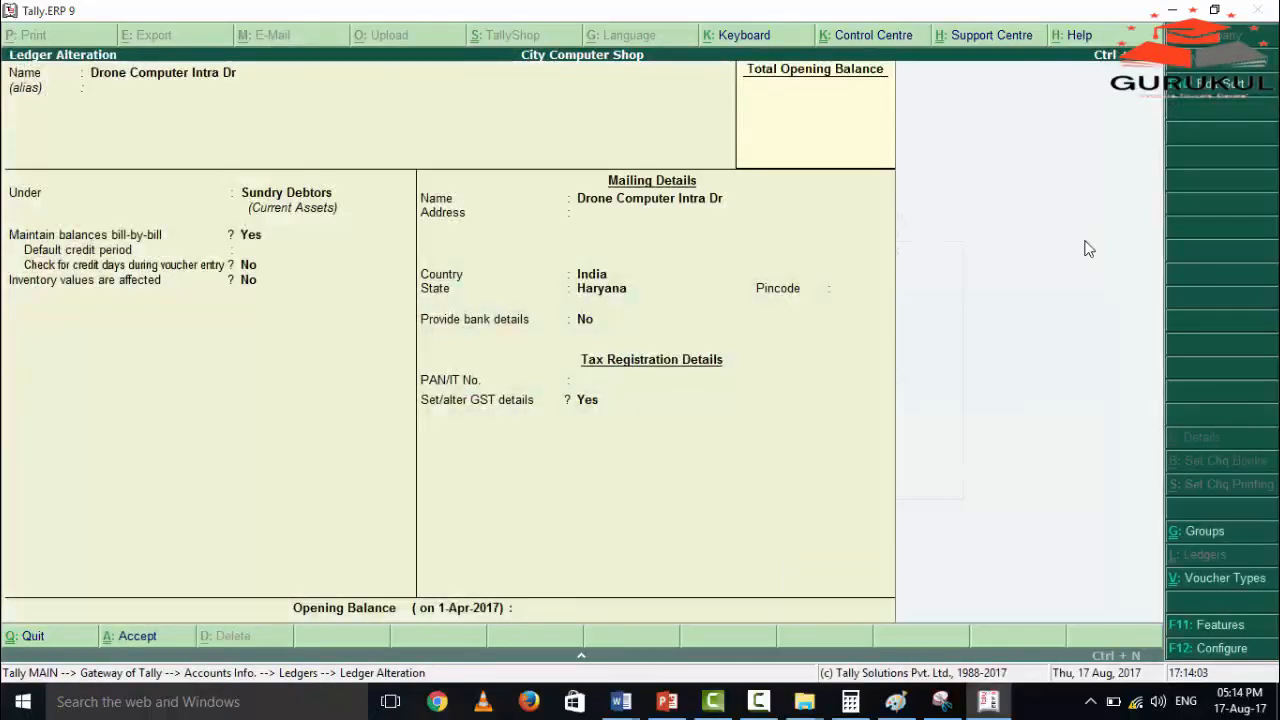
# Look through the interstate and intrastate purchase and sales ledgers in the list of ledgers and return to the Gateway of Tally.
pyautogui.press('Down')
pyautogui.press('Down')
pyautogui.press('Down')
pyautogui.press('Down')
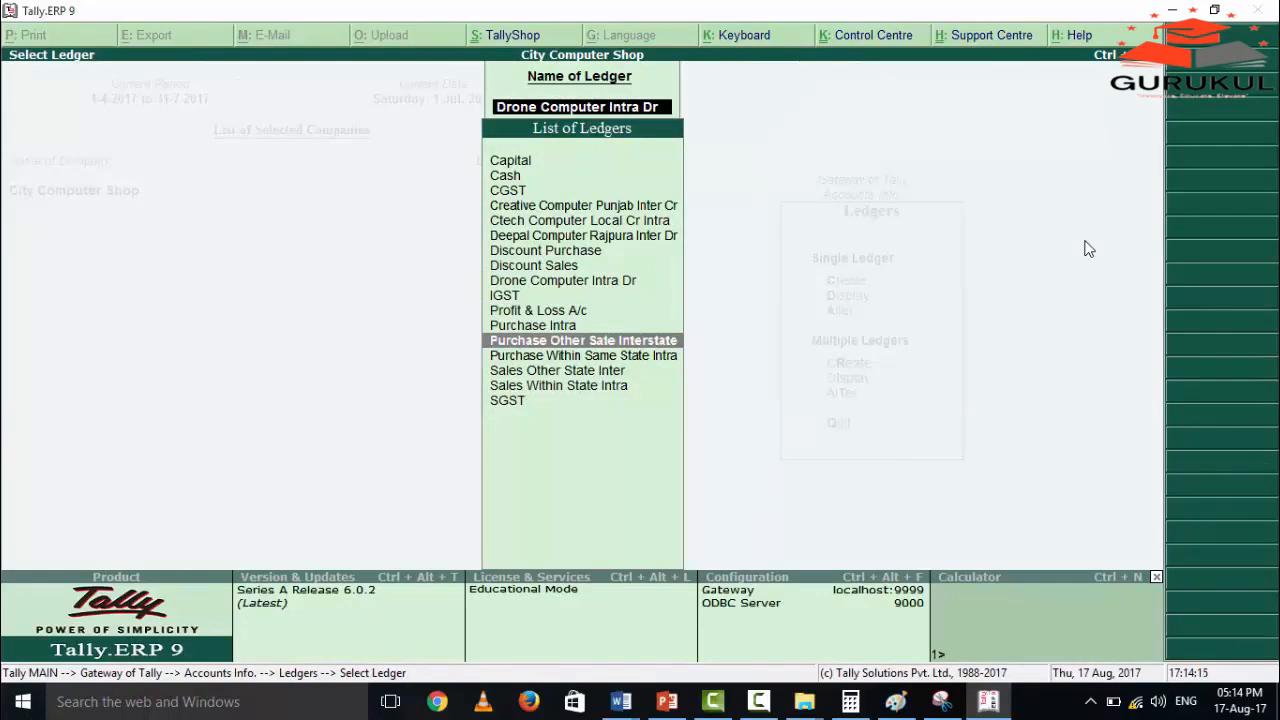
pyautogui.press('Down')
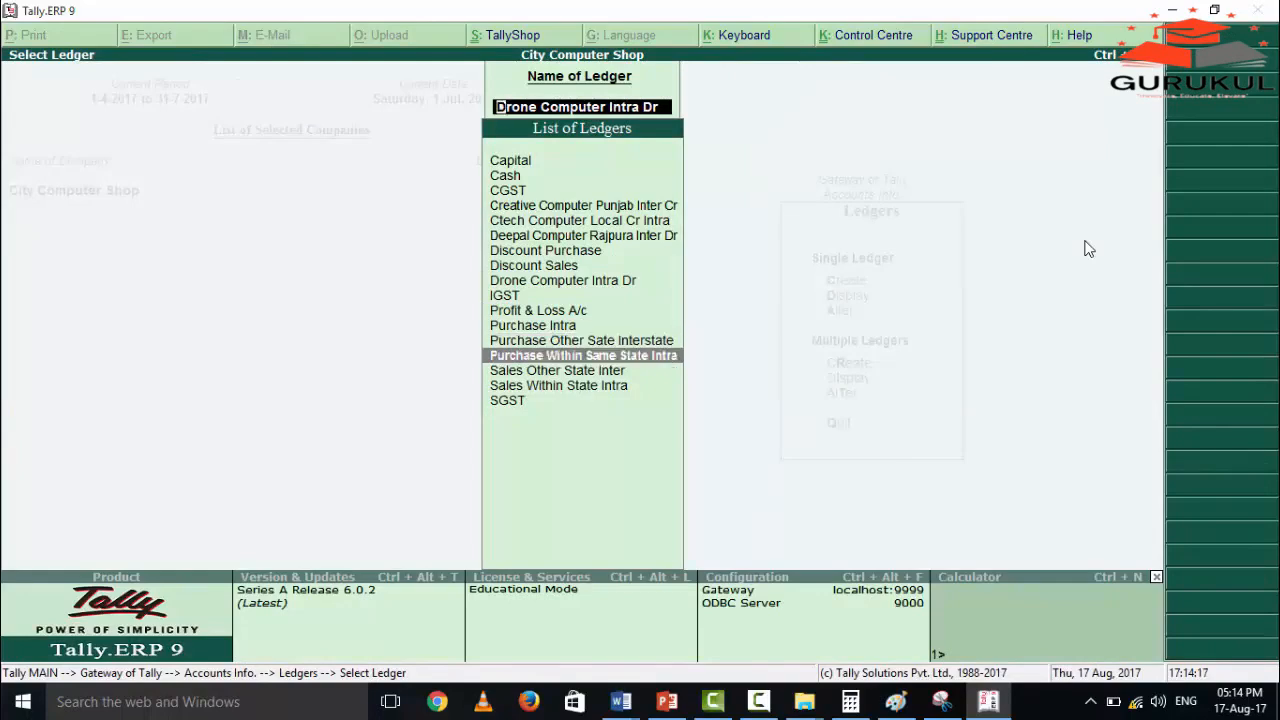
pyautogui.press('Down')
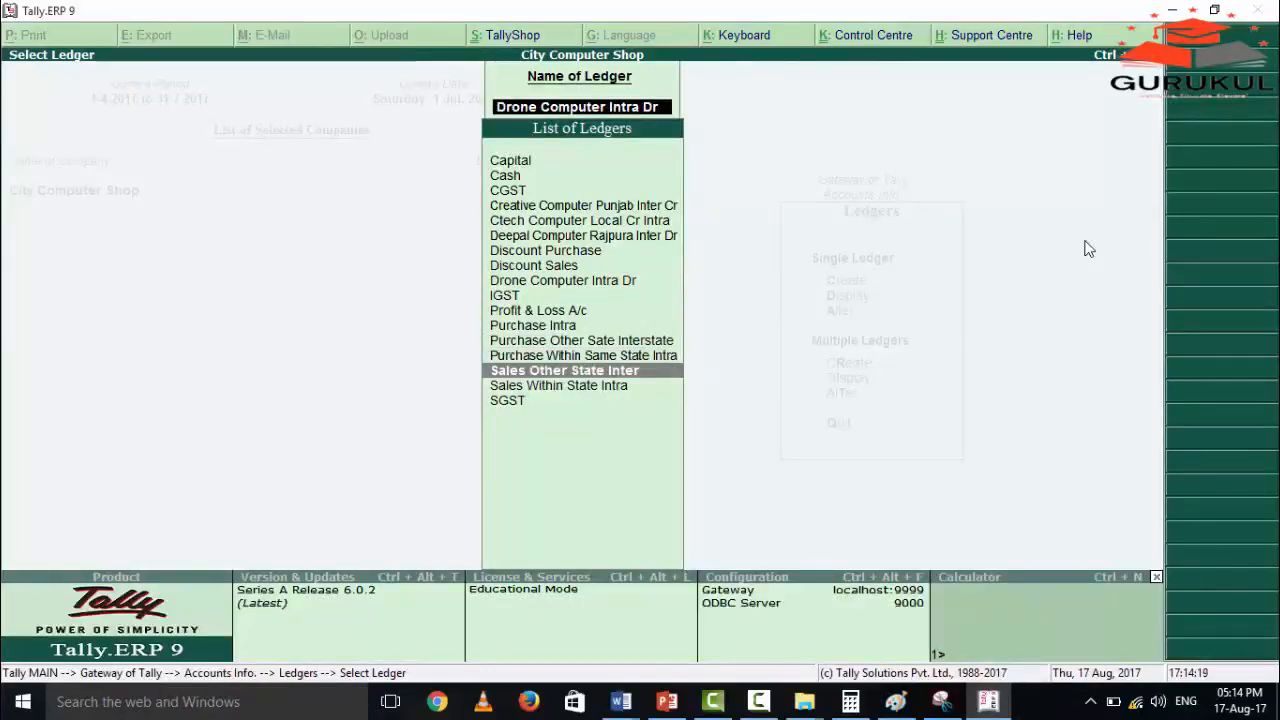
pyautogui.press('Down')
pyautogui.press('Up')
pyautogui.press('Up')
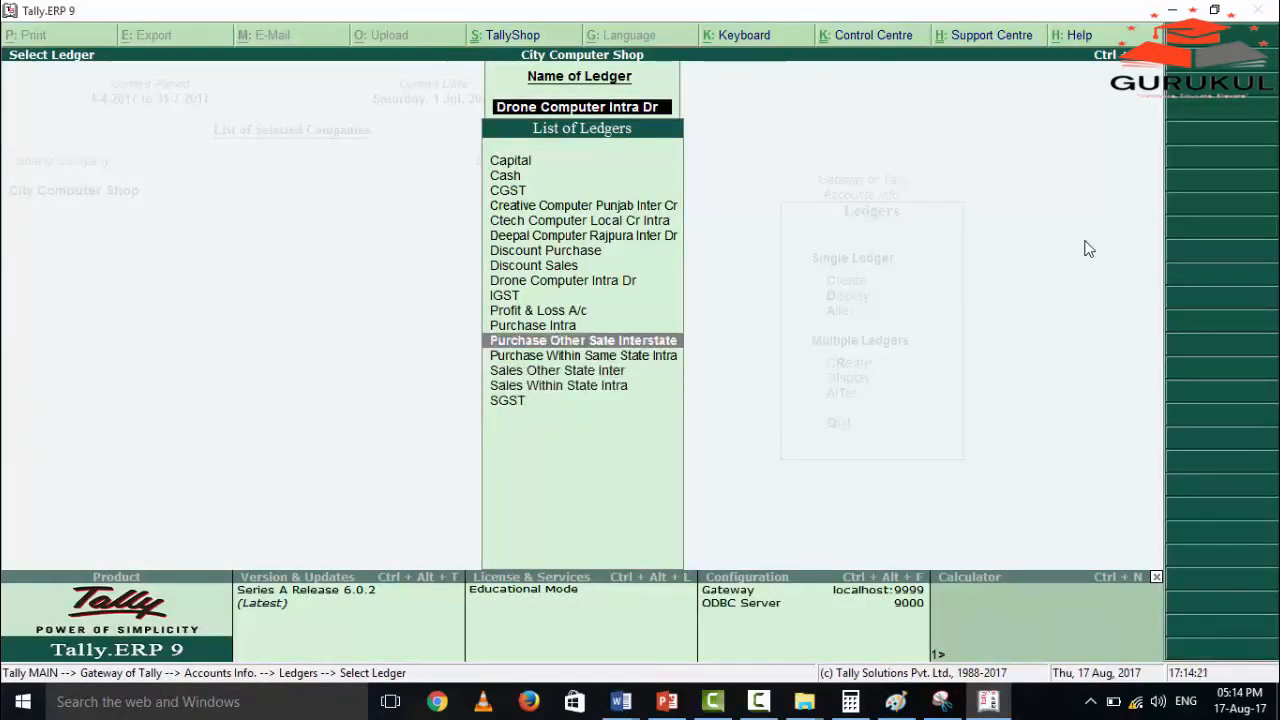
pyautogui.press('Down')
pyautogui.press('Down')
pyautogui.press('Down')
pyautogui.press('Up')
pyautogui.press('Up')
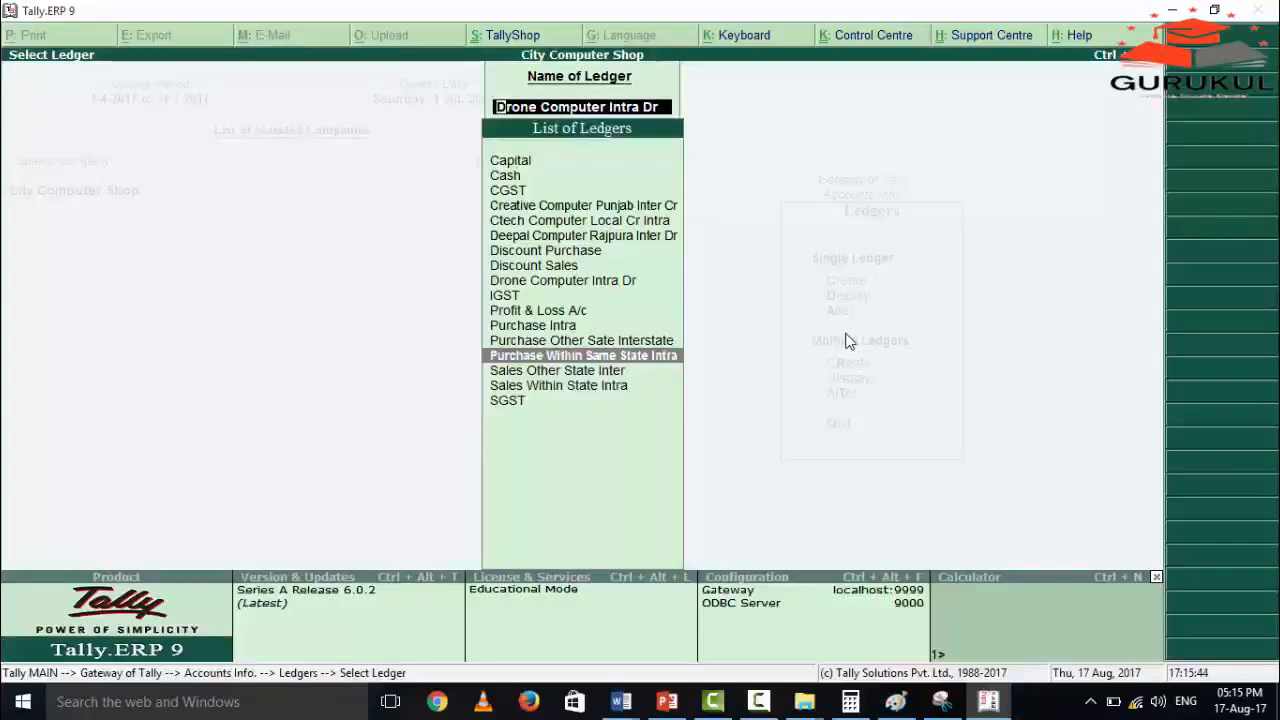
pyautogui.press('Escape')
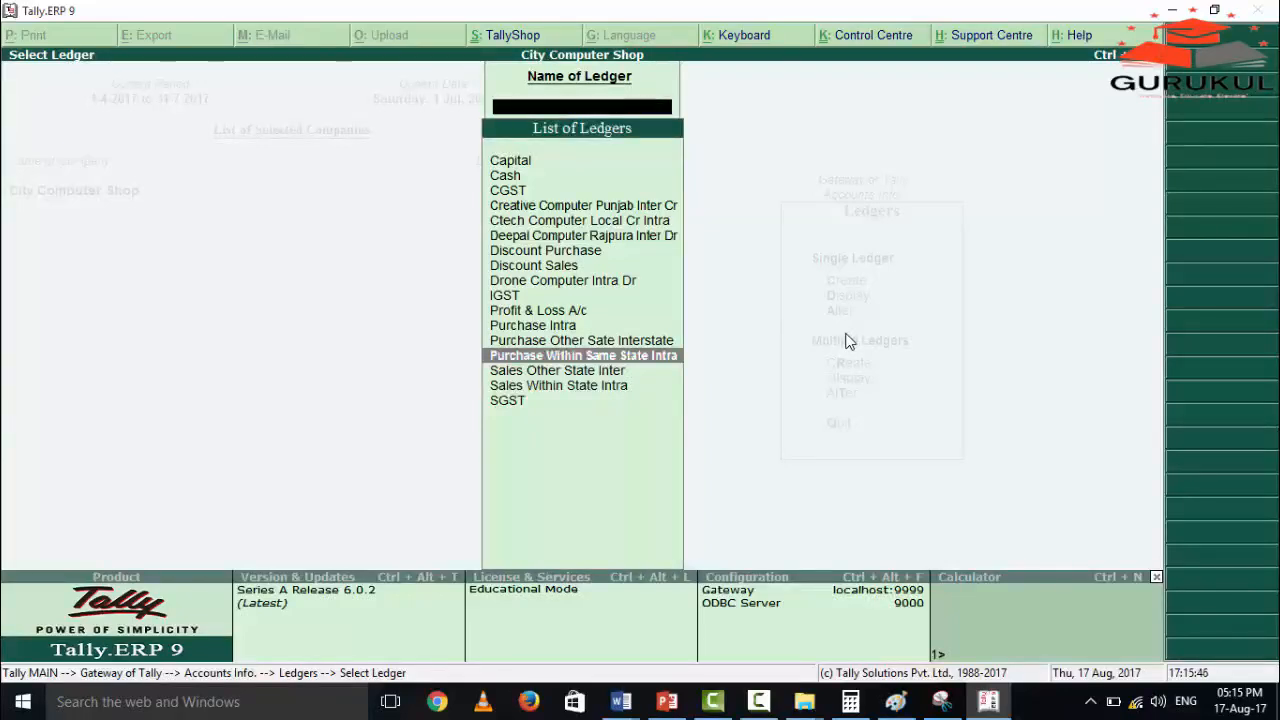
pyautogui.press('Escape')
pyautogui.press('Escape')
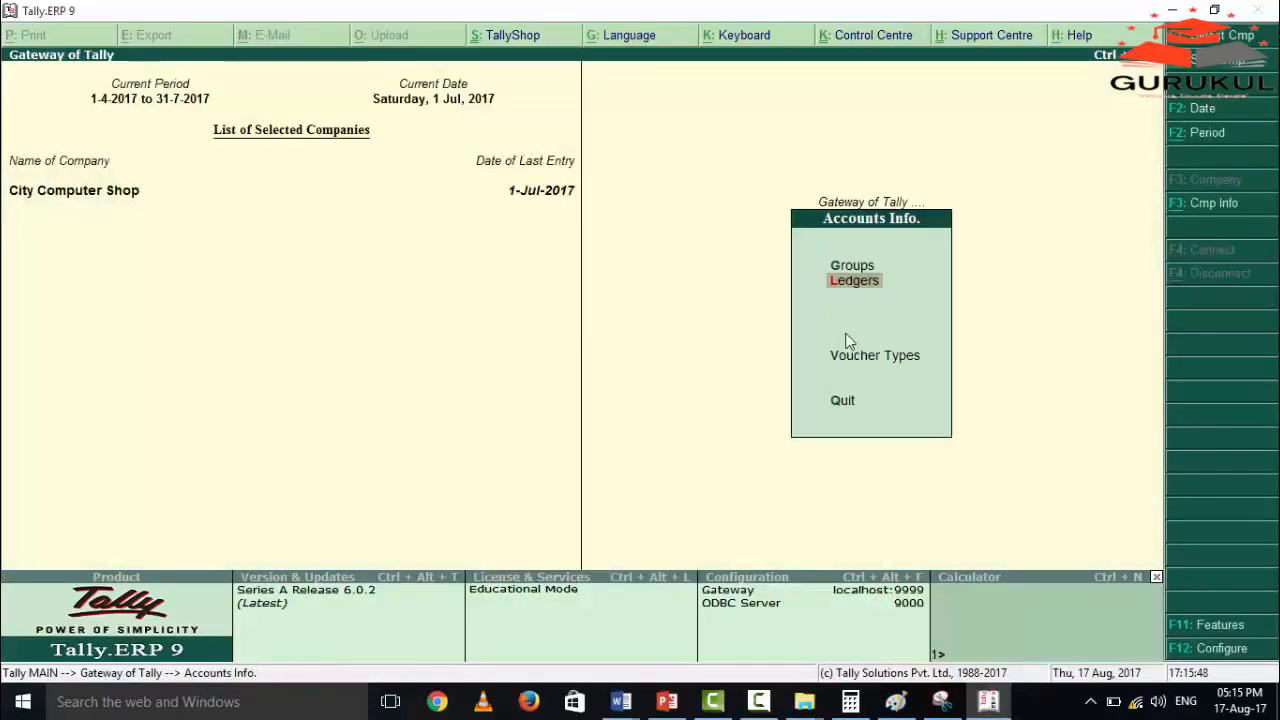
pyautogui.press('Escape')
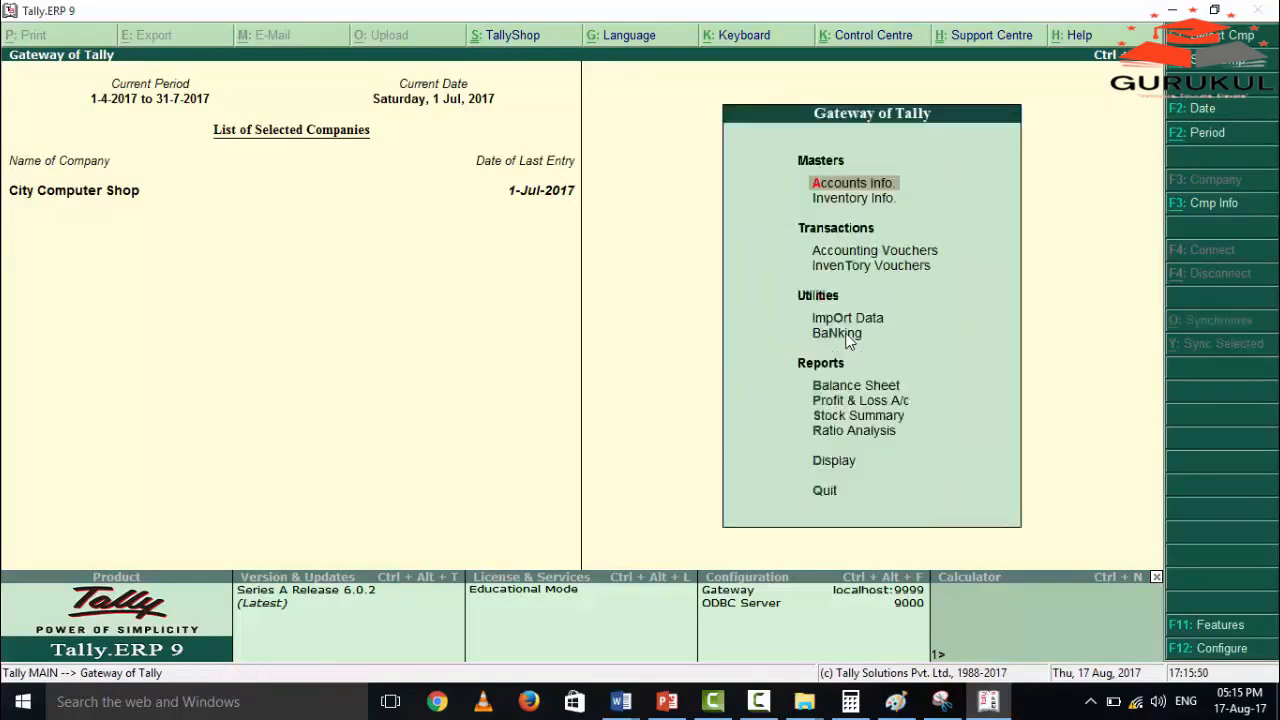
# Open the pcs unit of measure for alteration, review its symbol, formal name and decimal places, and return to Inventory Info.
pyautogui.press('i')
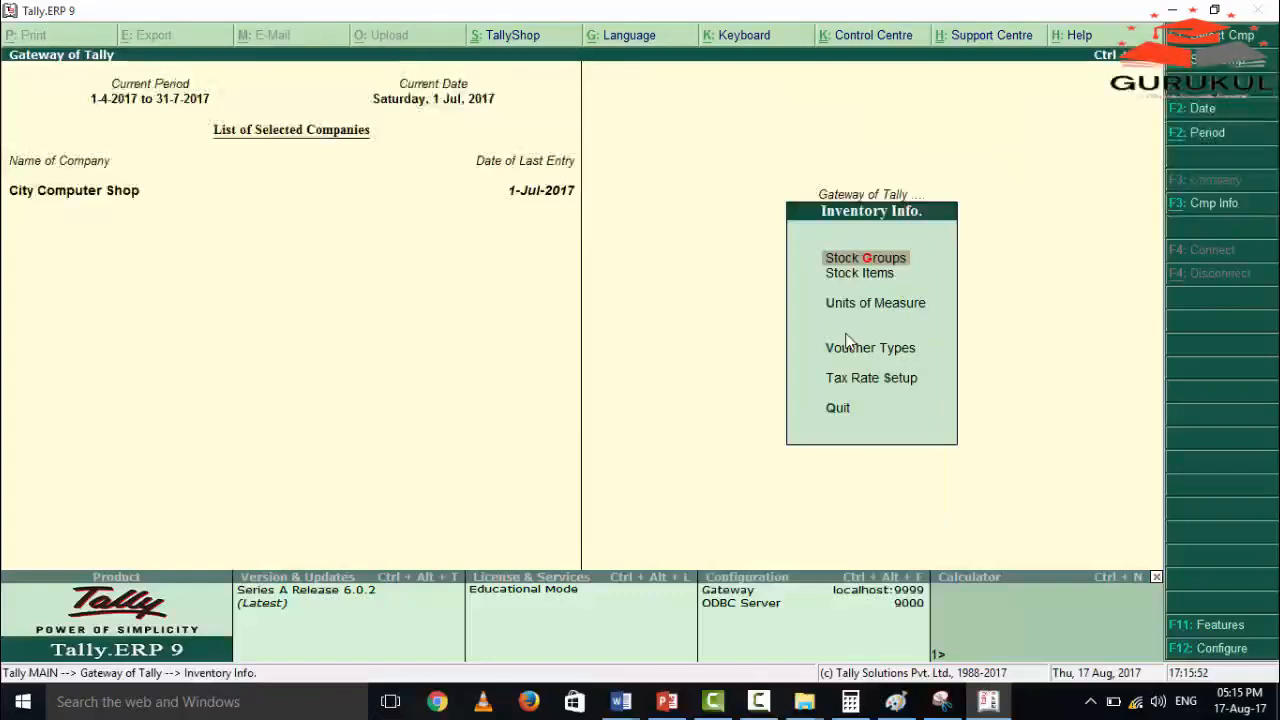
pyautogui.press('Down')
pyautogui.press('Down')
pyautogui.press('Return')
pyautogui.press('Down')
pyautogui.press('Down')
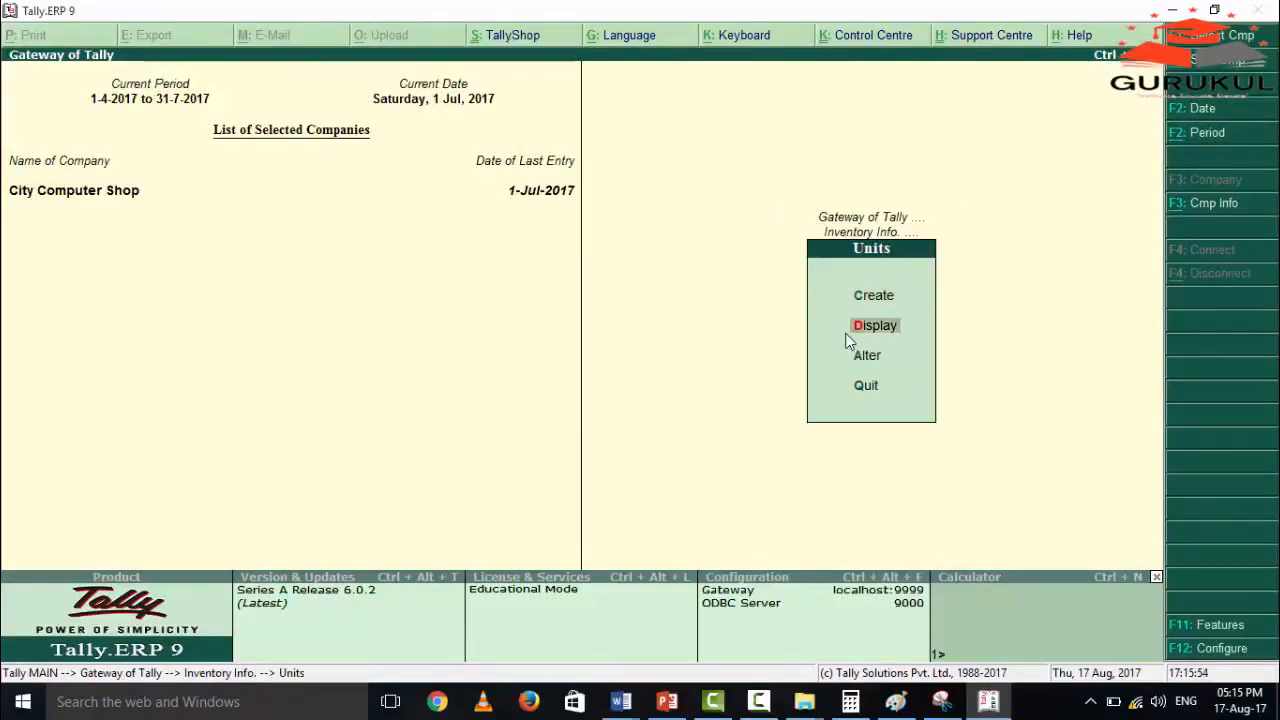
pyautogui.press('Return')
pyautogui.press('Return')
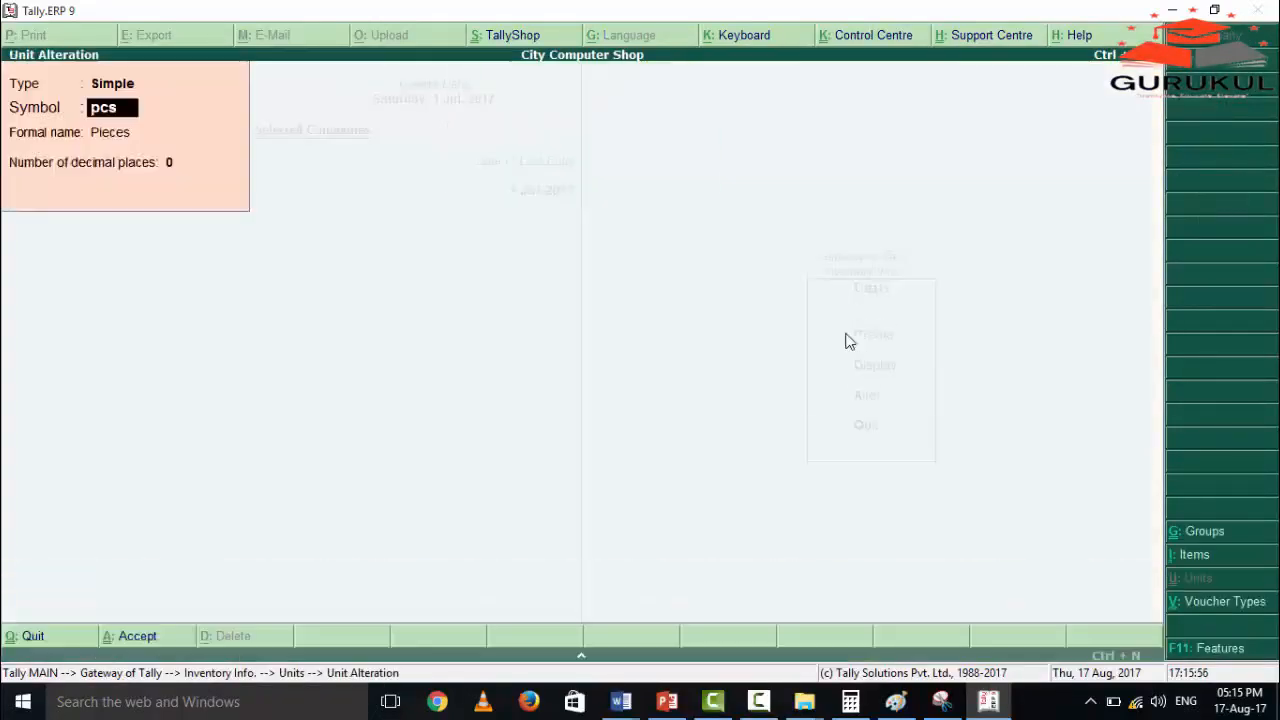
pyautogui.press('Escape')
pyautogui.press('Return')
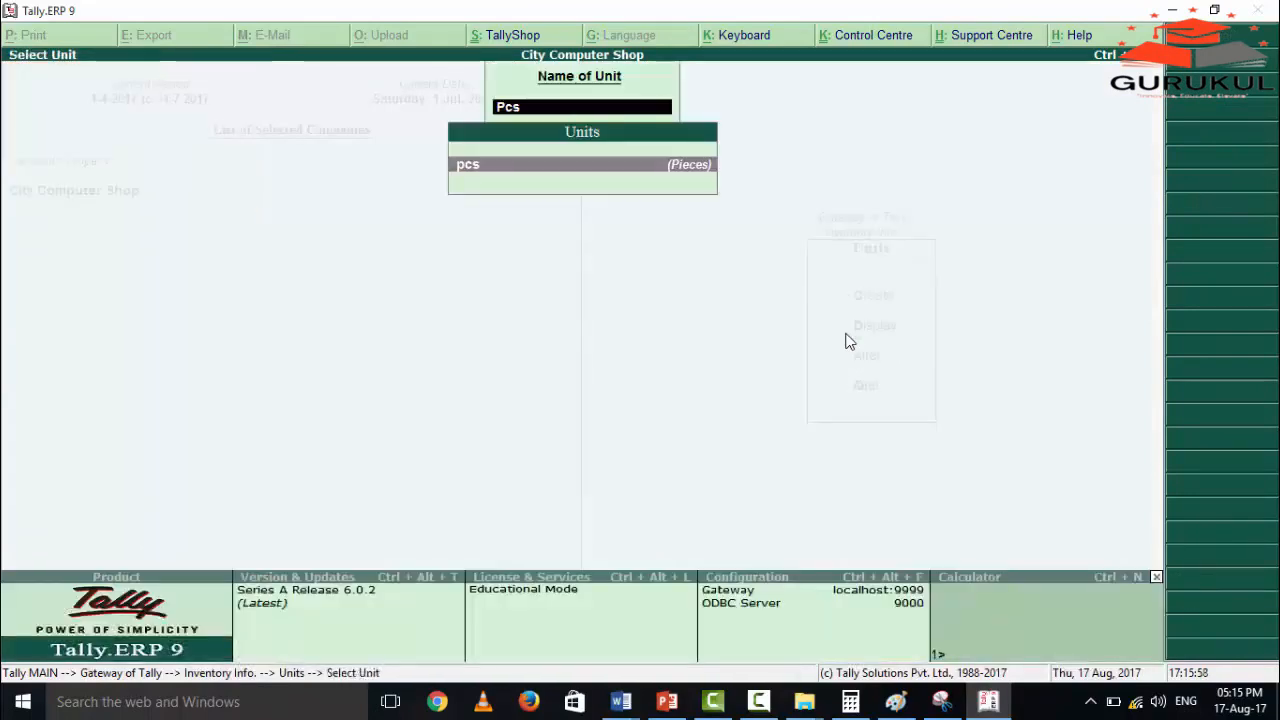
pyautogui.press('Escape')
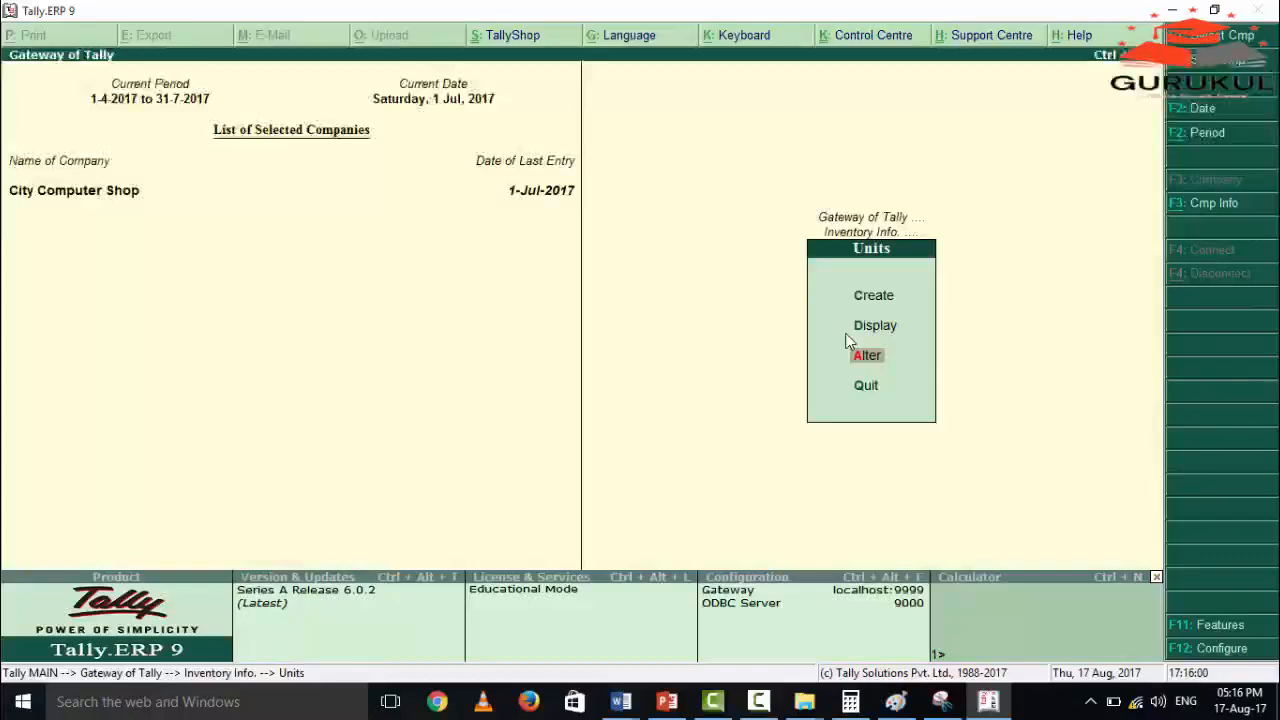
pyautogui.press('Escape')
# Open the LAPTOP stock group for alteration and check which group it is under and whether its quantities are added.
pyautogui.press('Up')
pyautogui.press('Up')
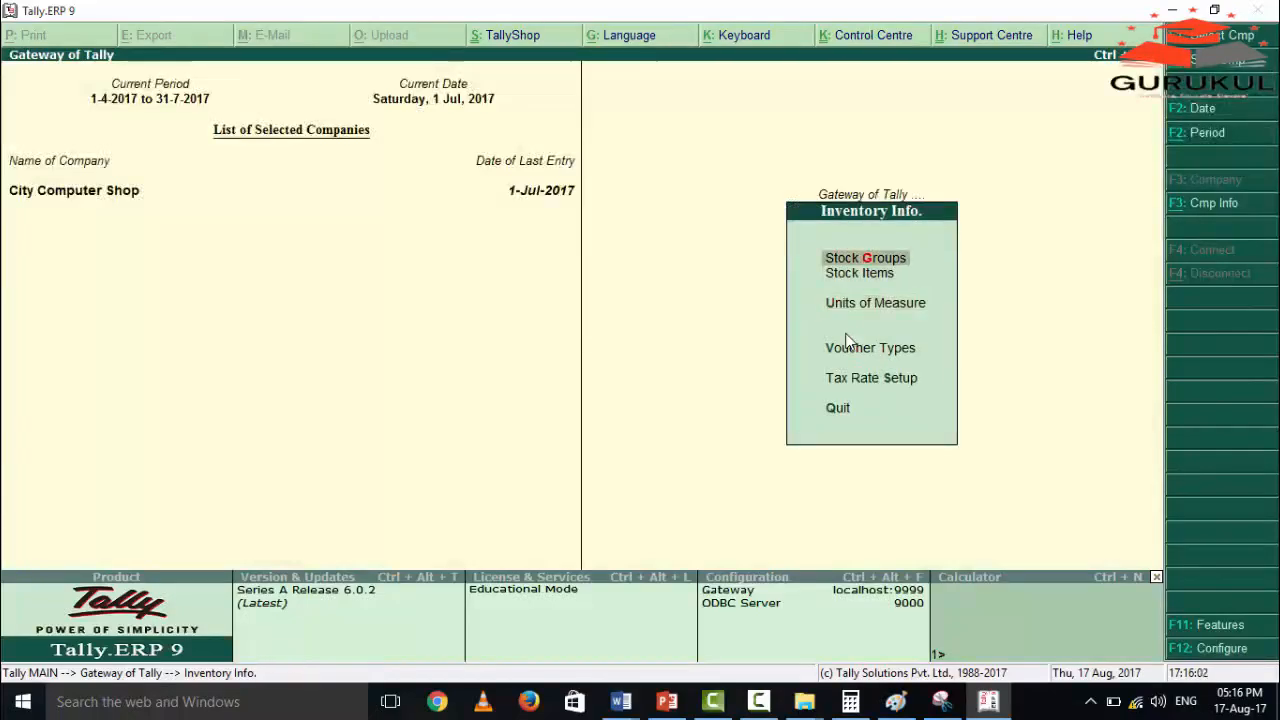
pyautogui.press('Return')
pyautogui.press('Down')
pyautogui.press('Down')
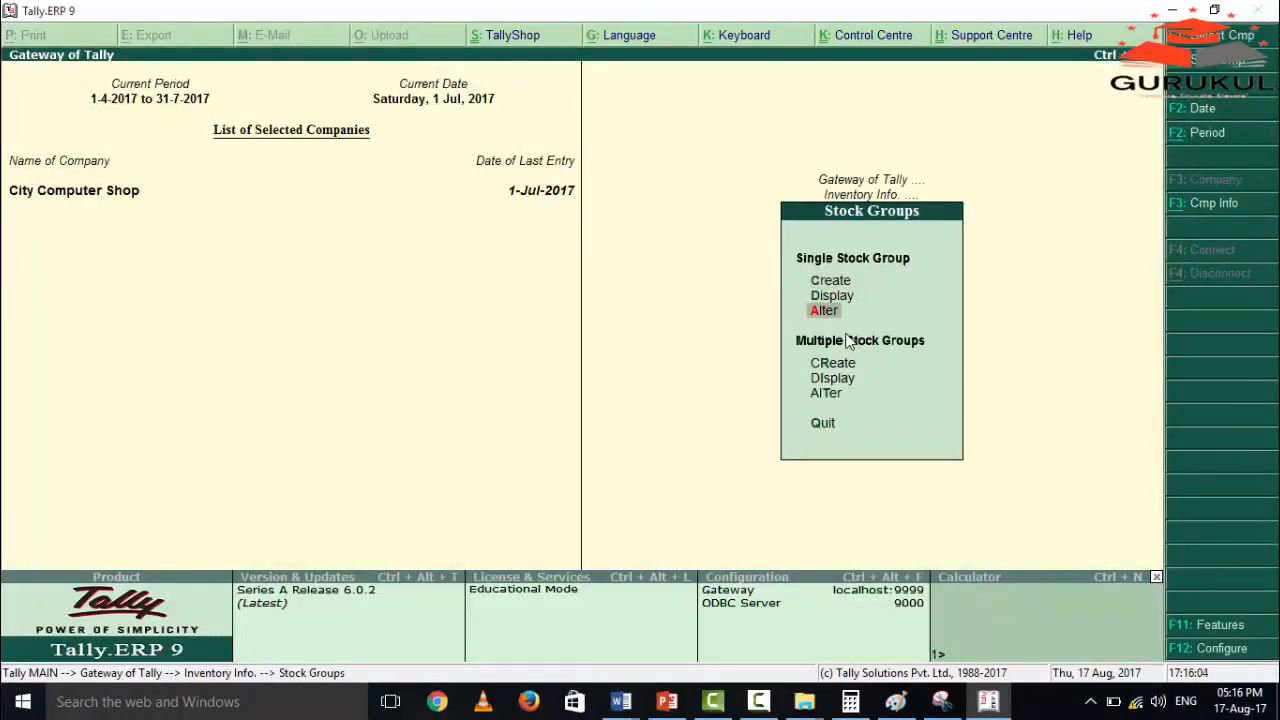
pyautogui.press('Return')
pyautogui.press('Return')
pyautogui.press('Return')
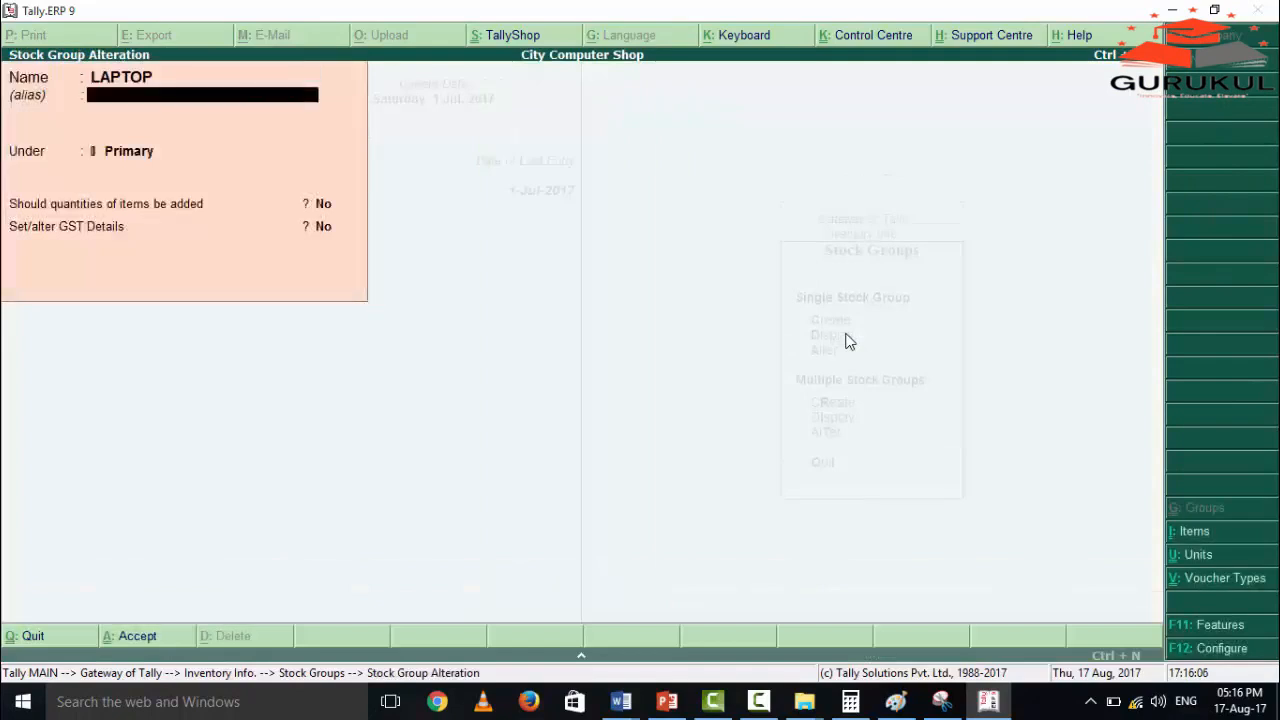
pyautogui.press('Return')
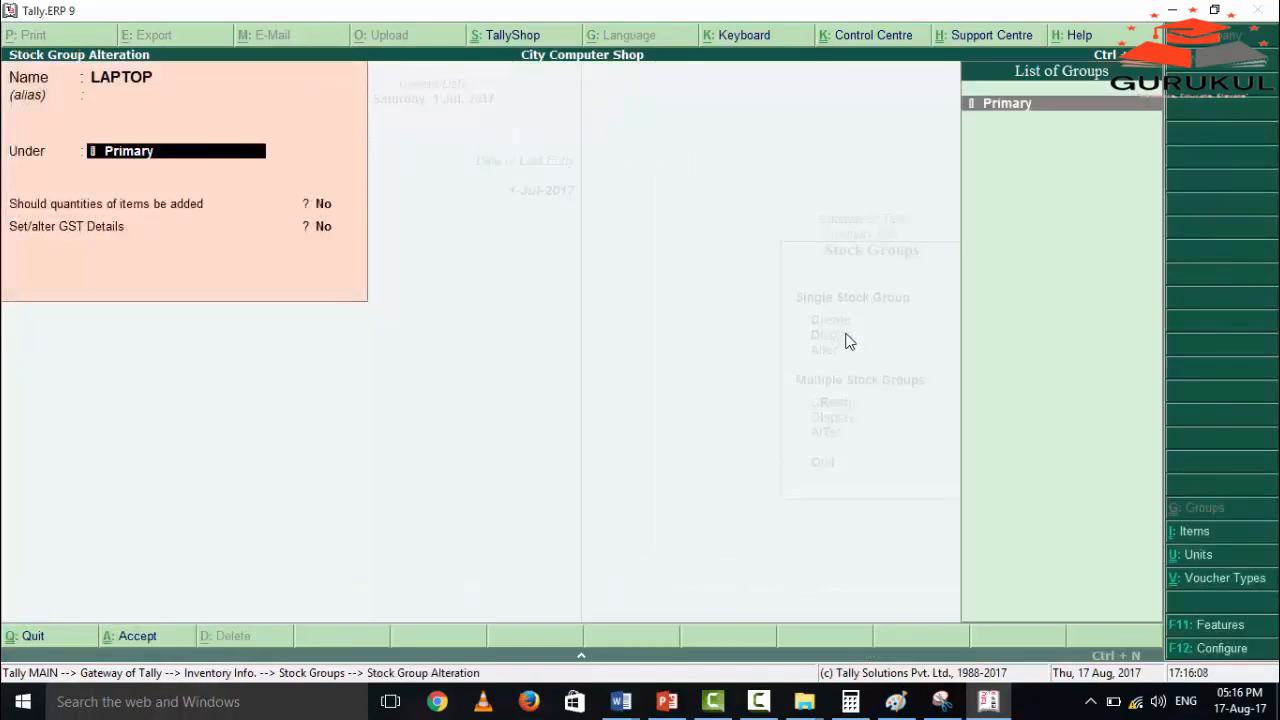
pyautogui.press('Return')
pyautogui.press('Return')
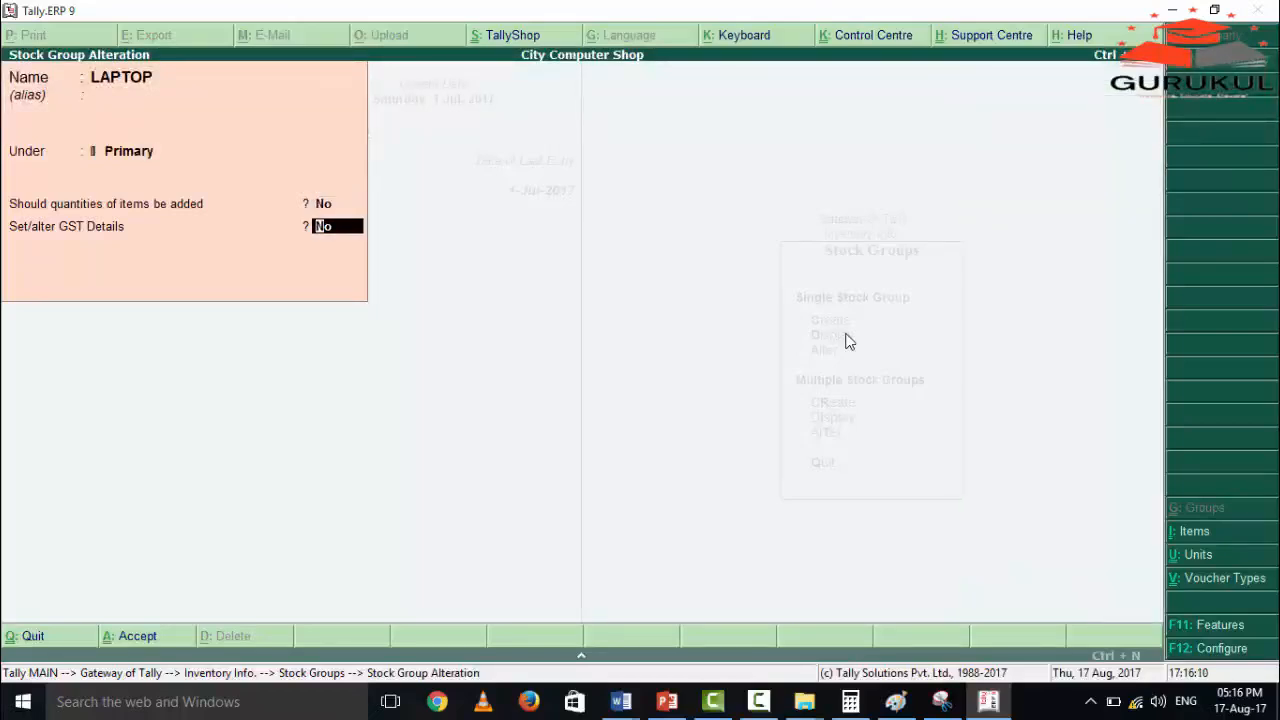
# Set Set/alter GST Details to Yes for the LAPTOP stock group and review the configuration options of its tax rate details.
pyautogui.write('yes')
pyautogui.press('Return')
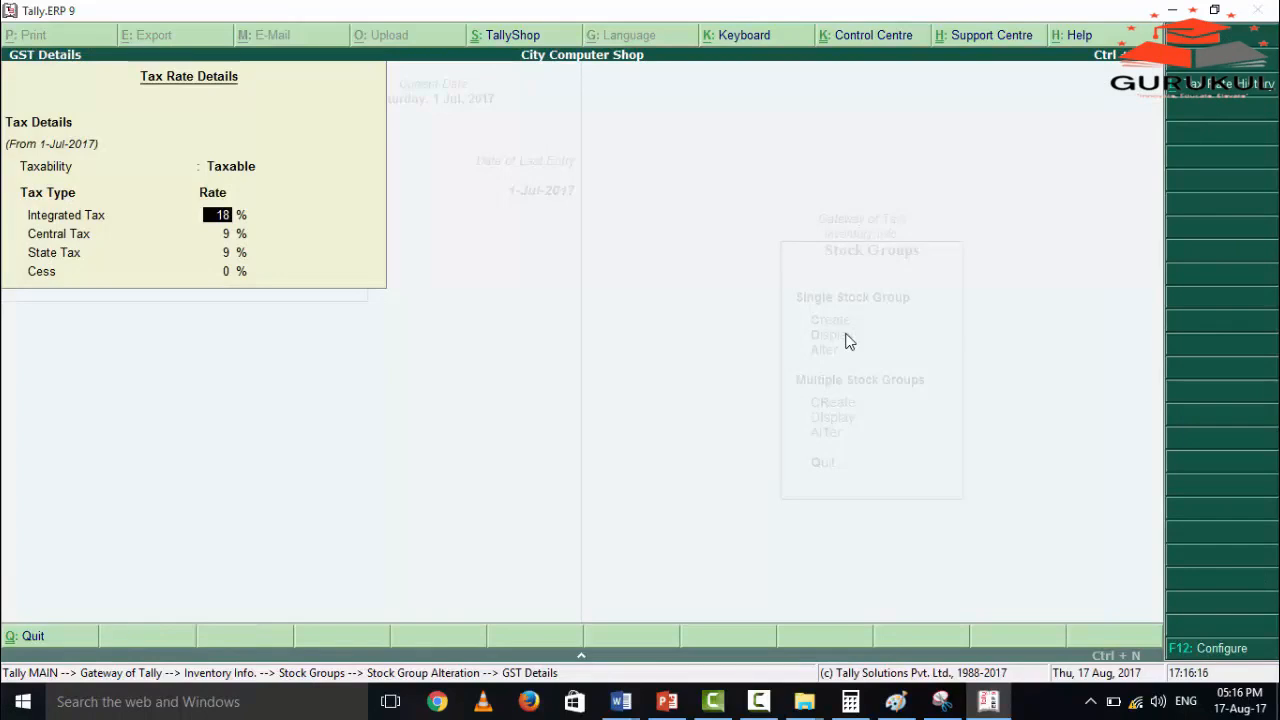
pyautogui.press('F12')
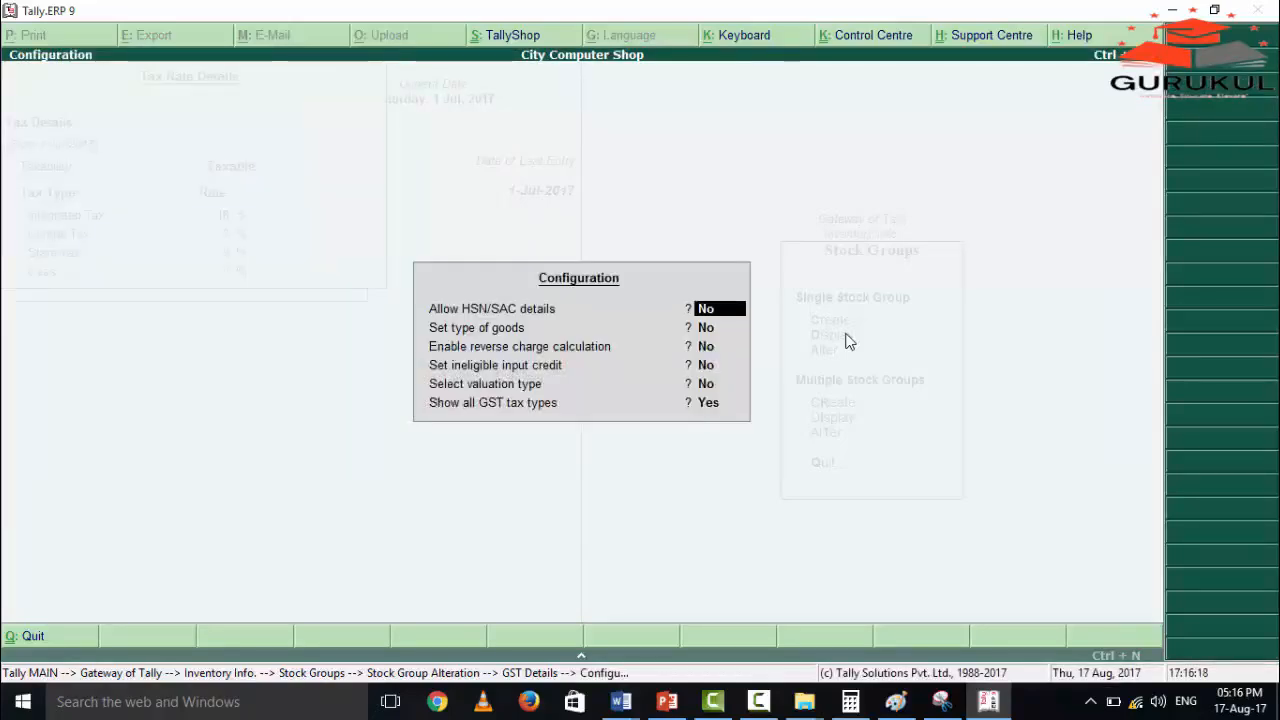
pyautogui.press('Return')
pyautogui.press('Return')
pyautogui.press('Return')
pyautogui.press('Return')
pyautogui.press('Return')
pyautogui.press('Return')
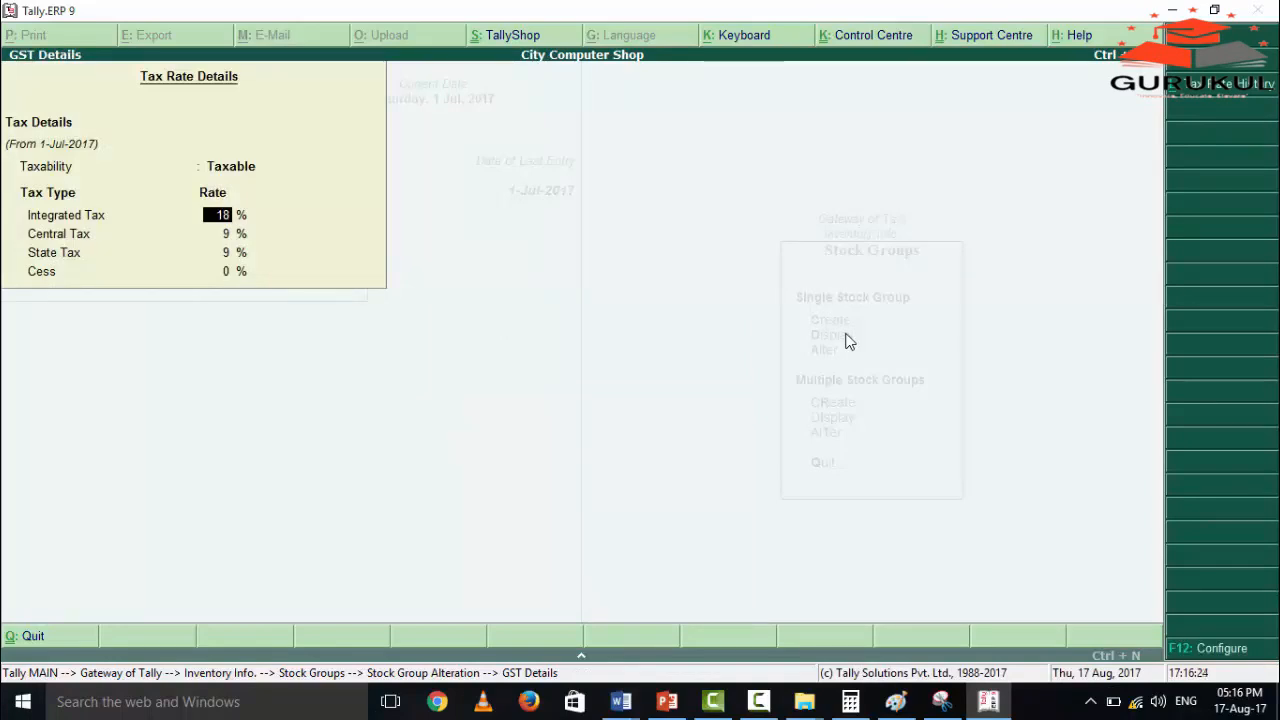
# Check the integrated, central, state and cess rates of the LAPTOP stock group, accept it and return to Inventory Info.
pyautogui.press('Return')
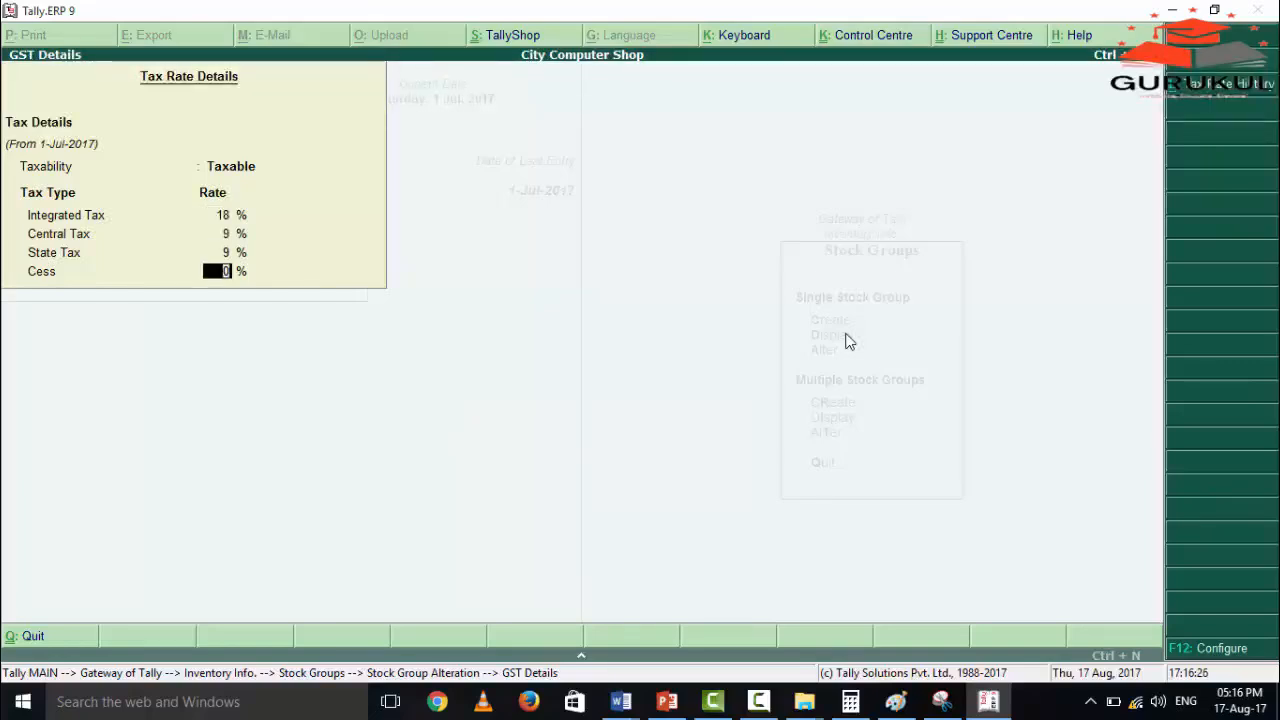
pyautogui.press('Return')
pyautogui.press('Return')
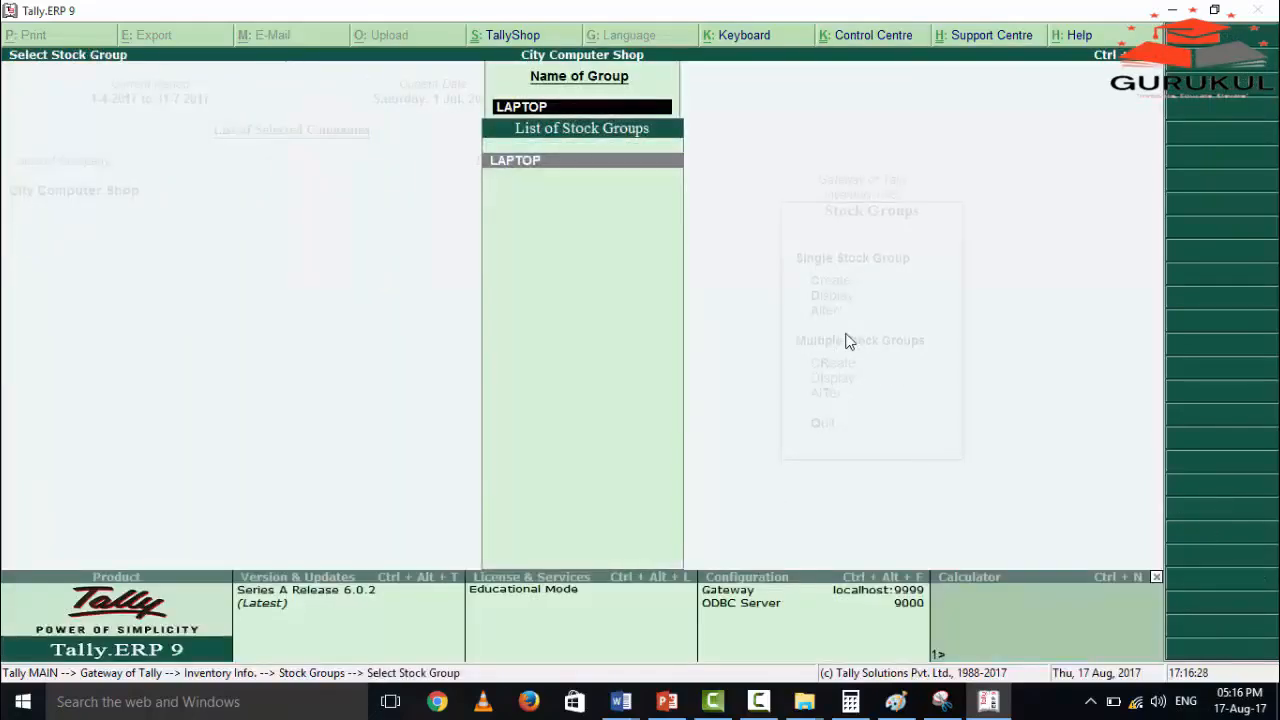
pyautogui.press('Escape')
pyautogui.press('Escape')
pyautogui.press('Escape')
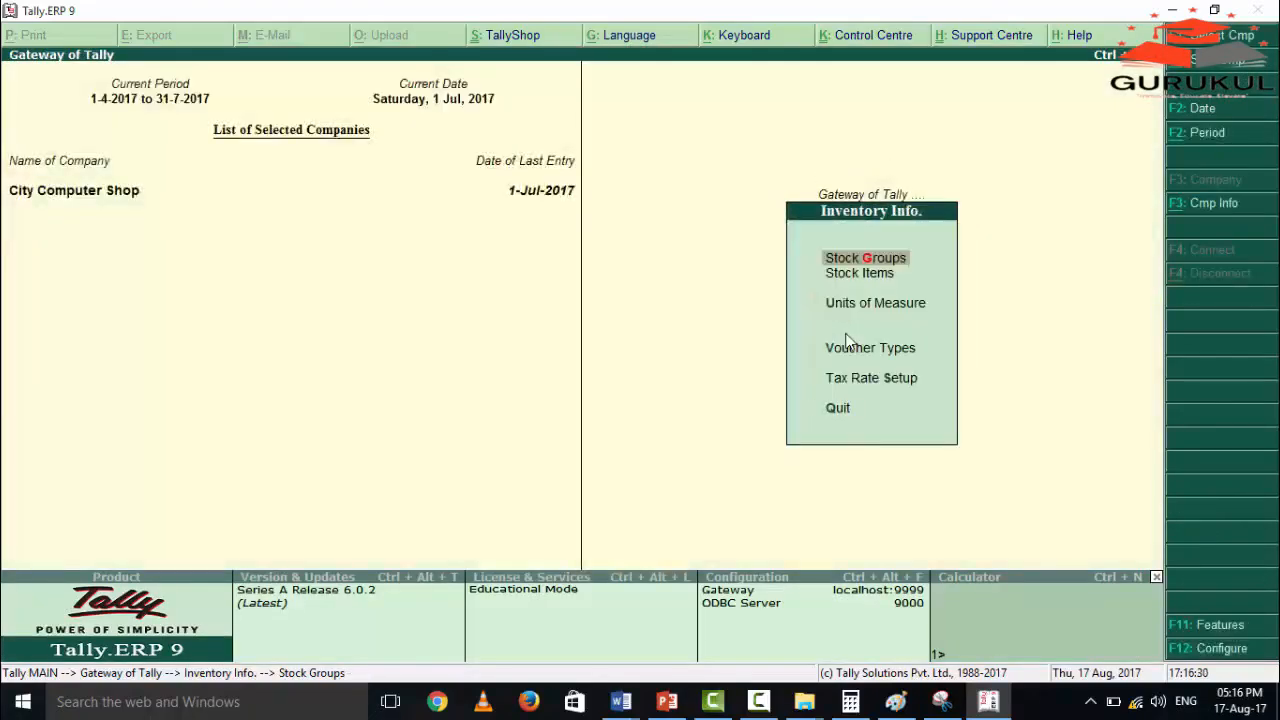
# Open the Hp Laptop stock item for alteration and check its stock group and unit.
pyautogui.press('Down')
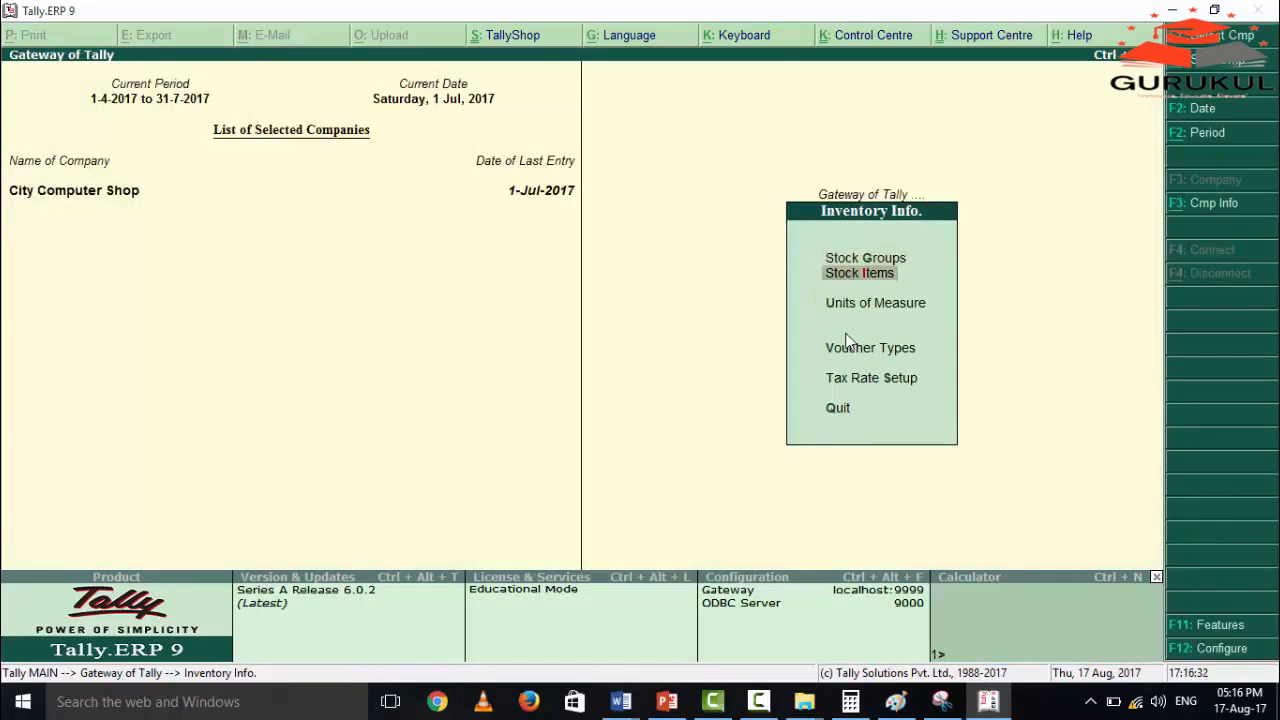
pyautogui.press('Return')
pyautogui.press('Down')
pyautogui.press('Return')
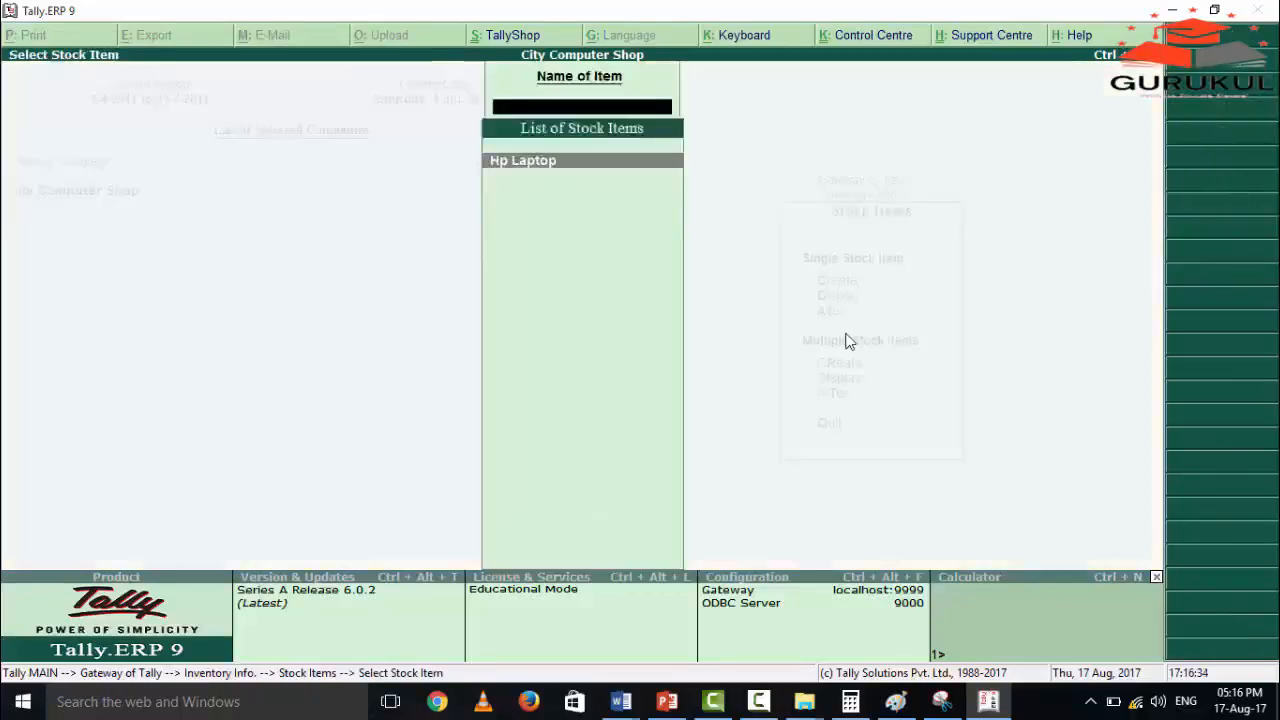
pyautogui.press('Return')
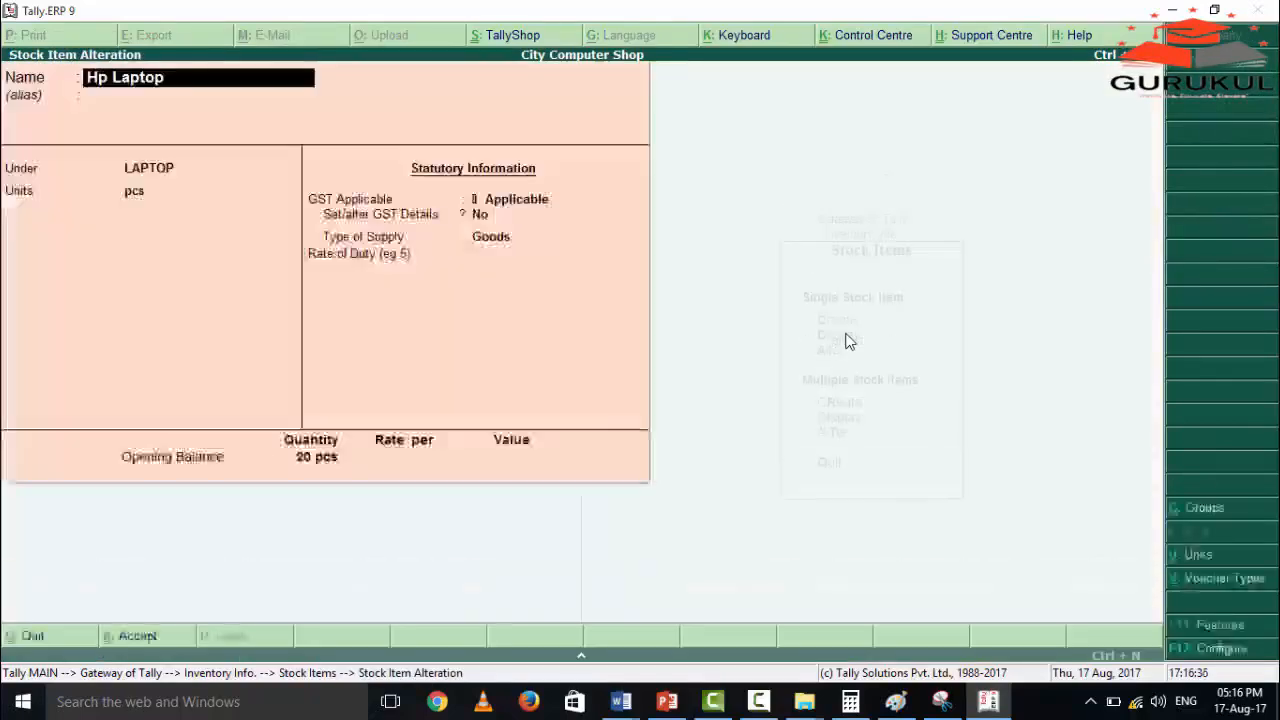
pyautogui.press('Return')
pyautogui.press('Return')
pyautogui.press('Return')
pyautogui.press('Return')
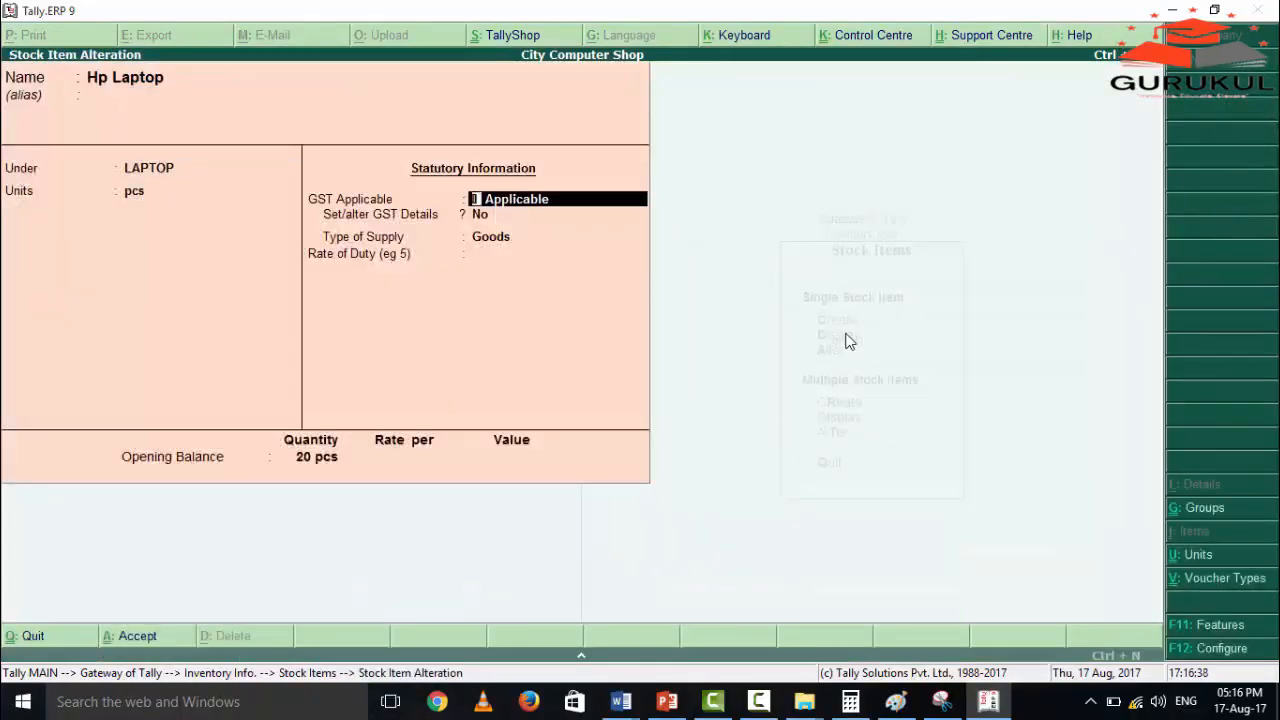
# Check the Hp Laptop item's GST applicability, type of supply, duty rate and opening balance, accept it and return to the Gateway of Tally.
pyautogui.press('Return')
pyautogui.press('Return')
pyautogui.press('Return')
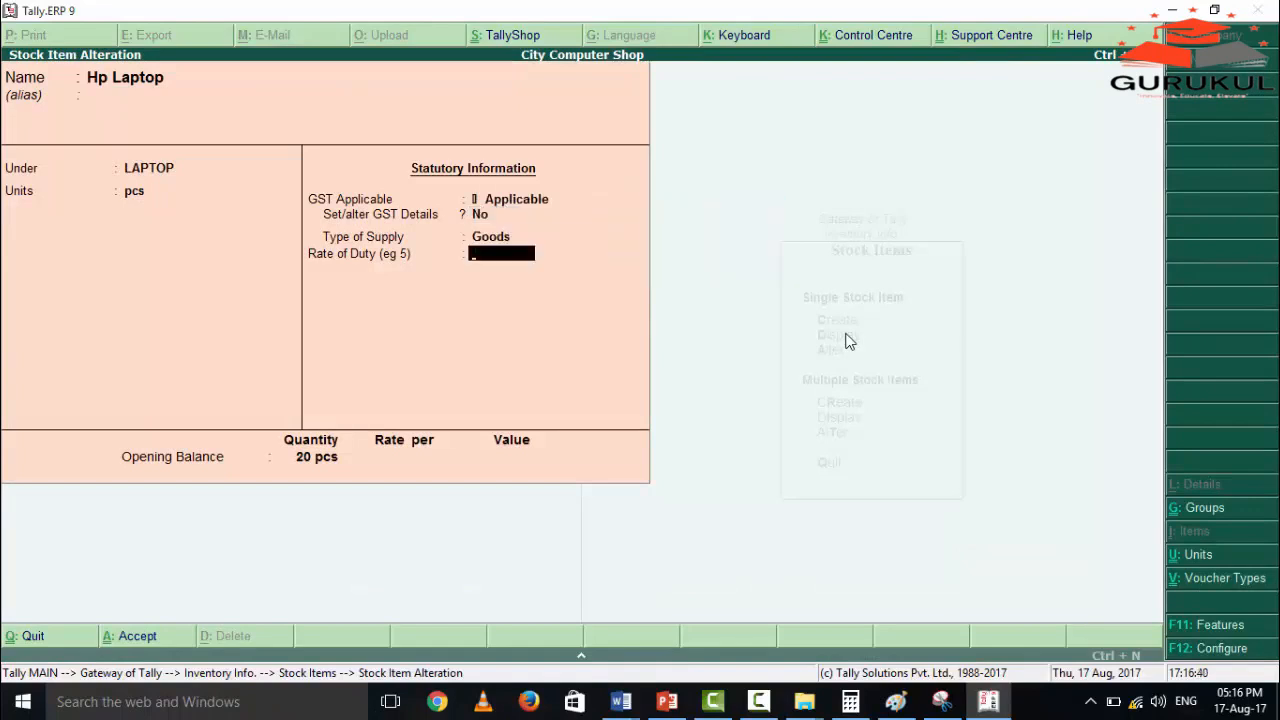
pyautogui.press('Return')
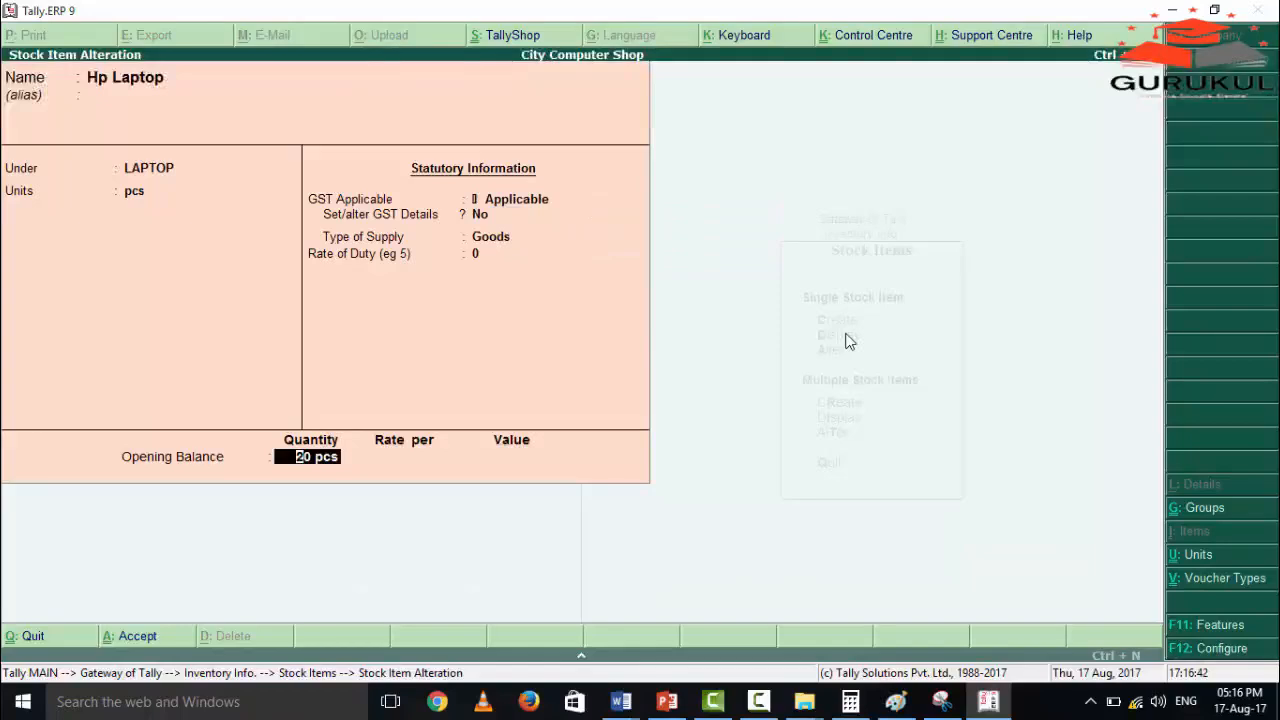
pyautogui.press('Return')
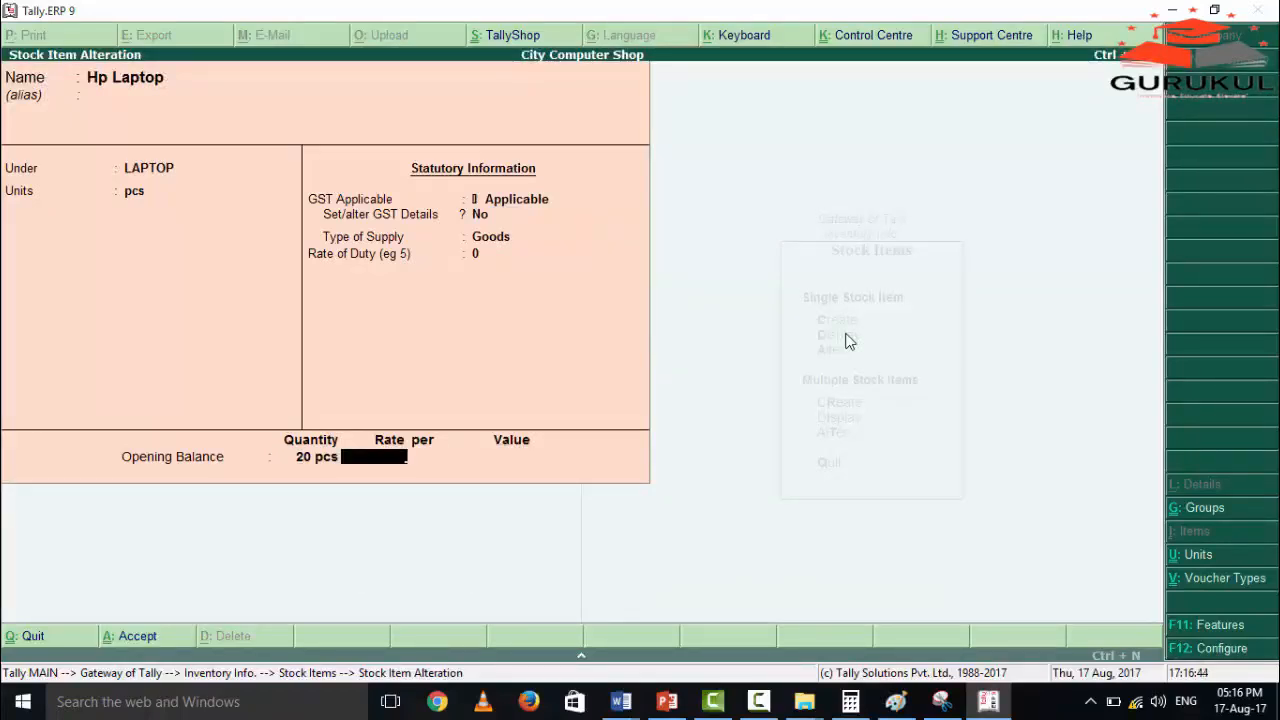
pyautogui.press('Return')
pyautogui.press('Return')
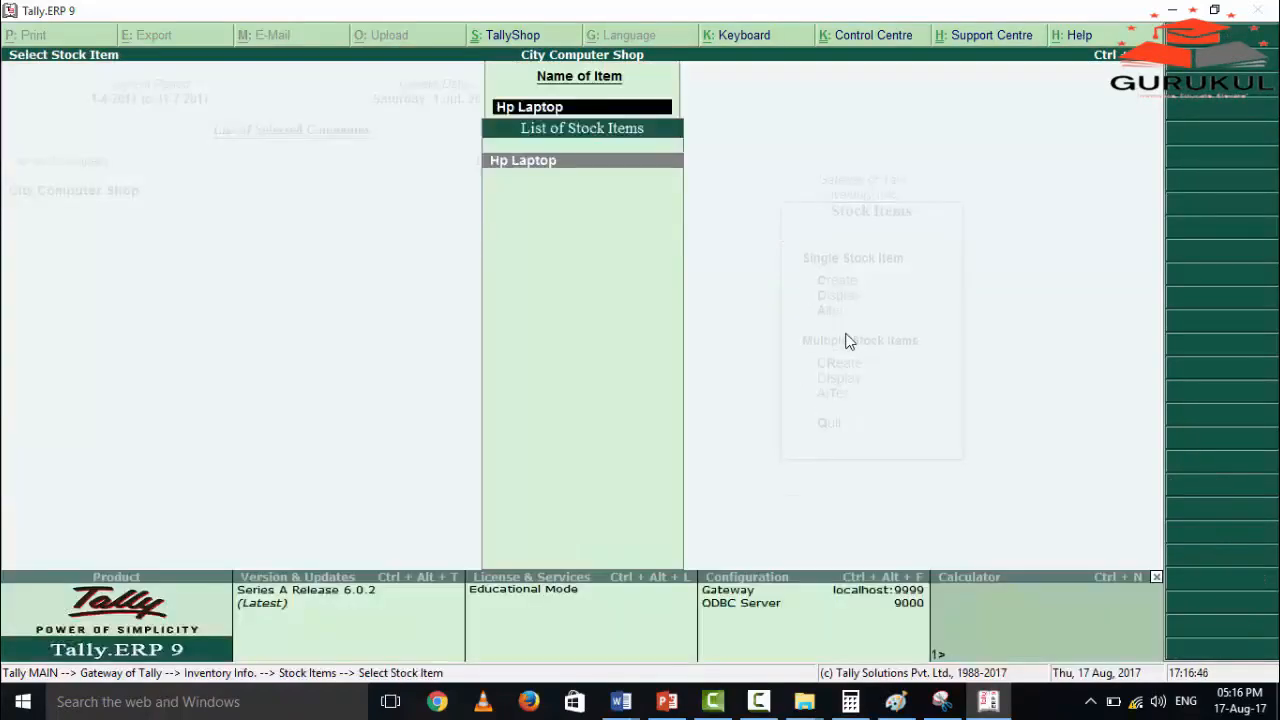
pyautogui.press('Escape')
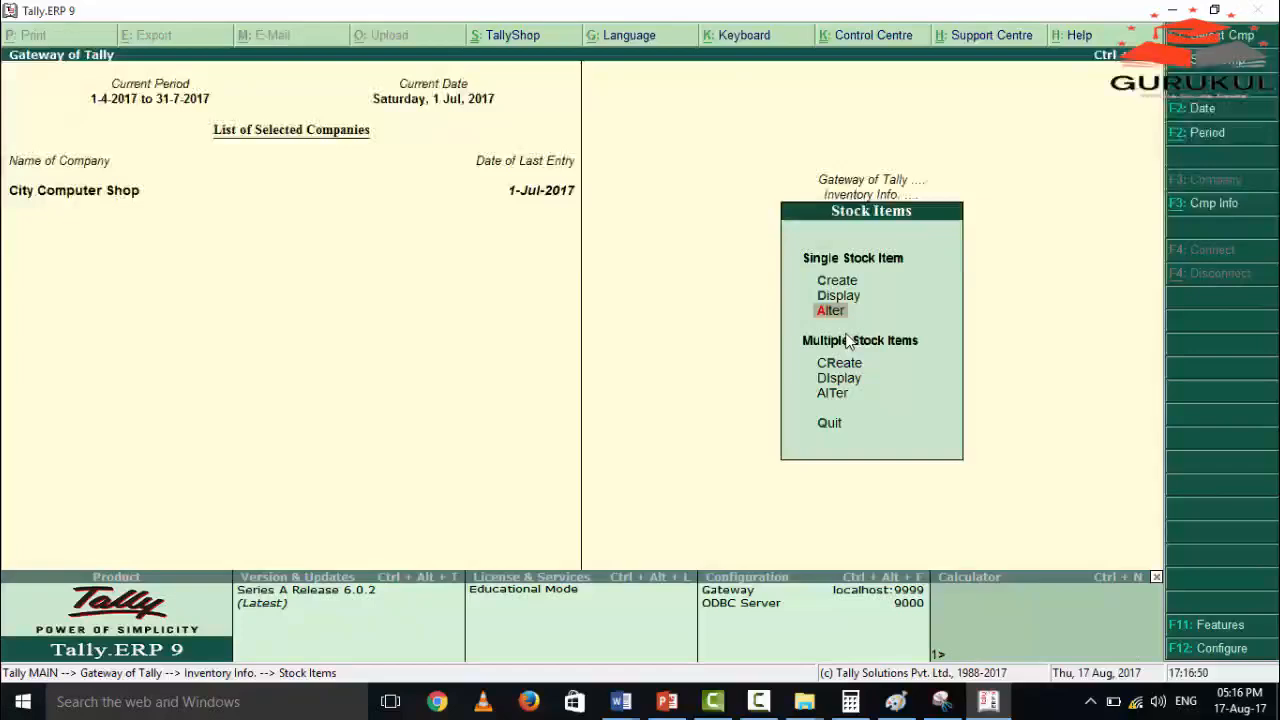
pyautogui.press('Escape')
pyautogui.press('Escape')
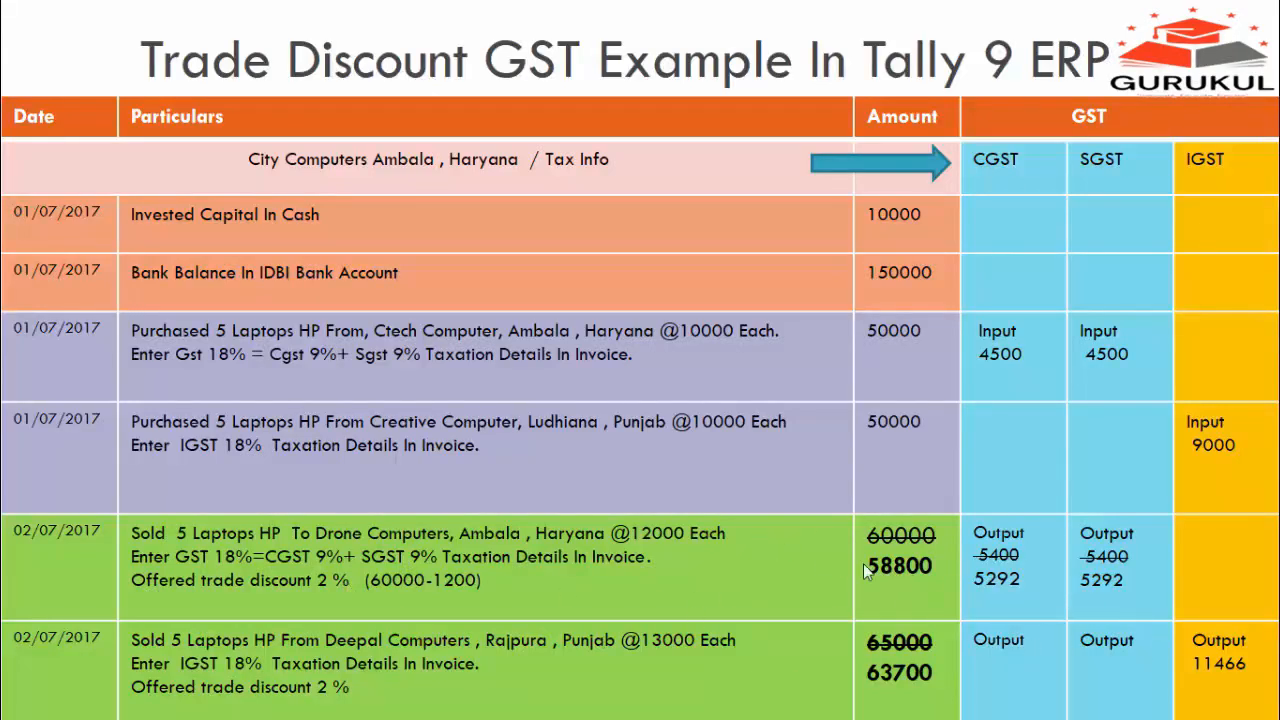
# Switch from the example slide to Tally.ERP 9 and start a sales voucher with reference number 104.
pyautogui.hotkey('alt', 'Tab')
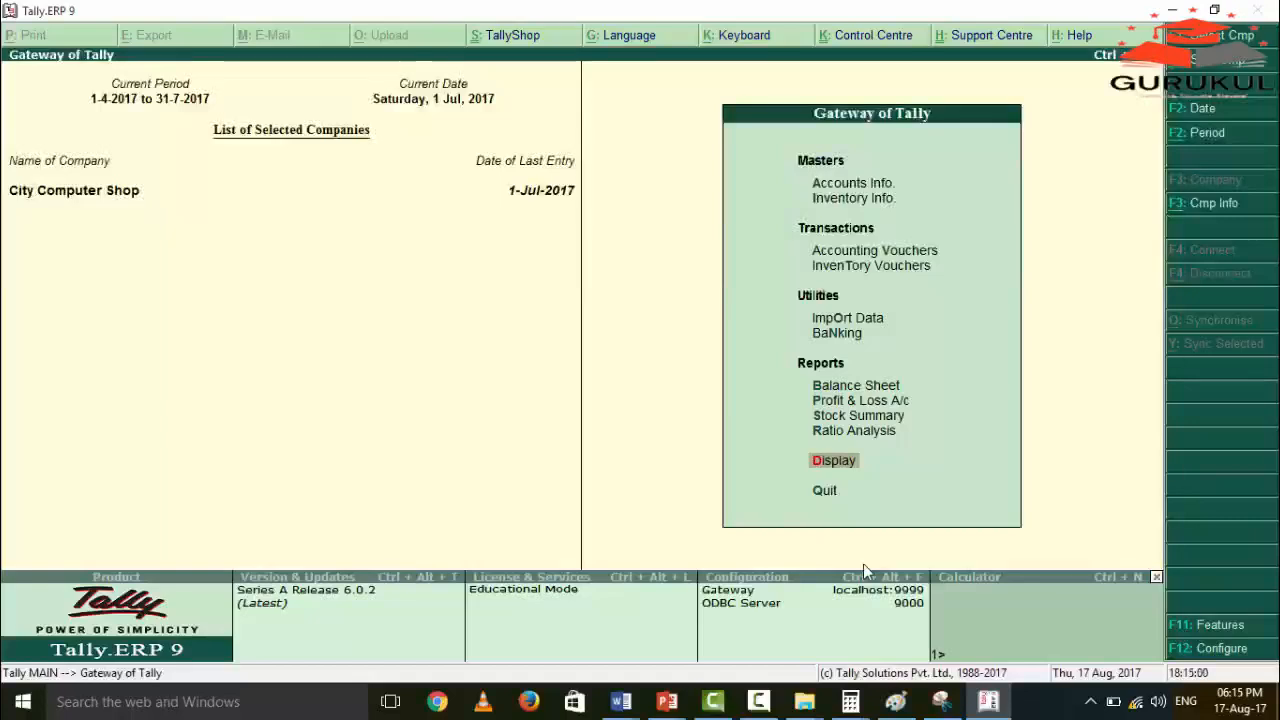
pyautogui.press('Up')
pyautogui.press('Up')
pyautogui.press('Up')
pyautogui.press('Up')
pyautogui.press('Up')
pyautogui.press('Up')
pyautogui.press('Up')
pyautogui.press('Up')
pyautogui.press('Up')
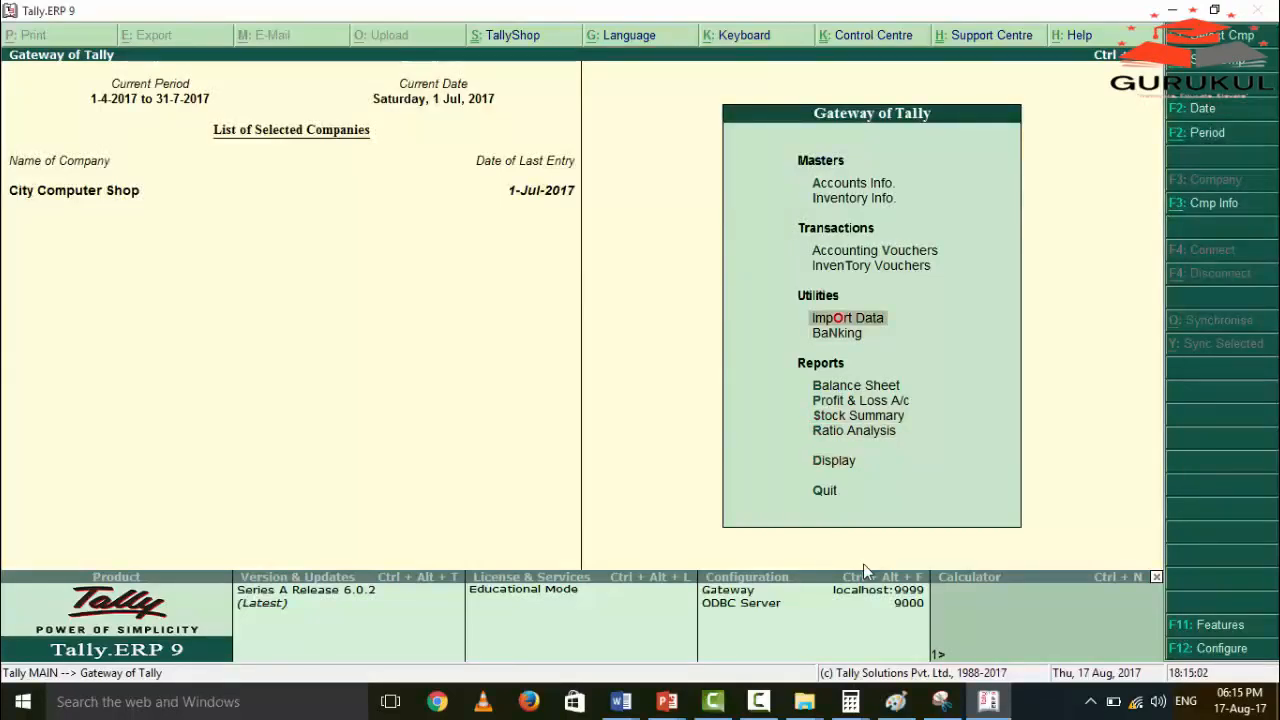
pyautogui.press('Down')
pyautogui.press('Return')
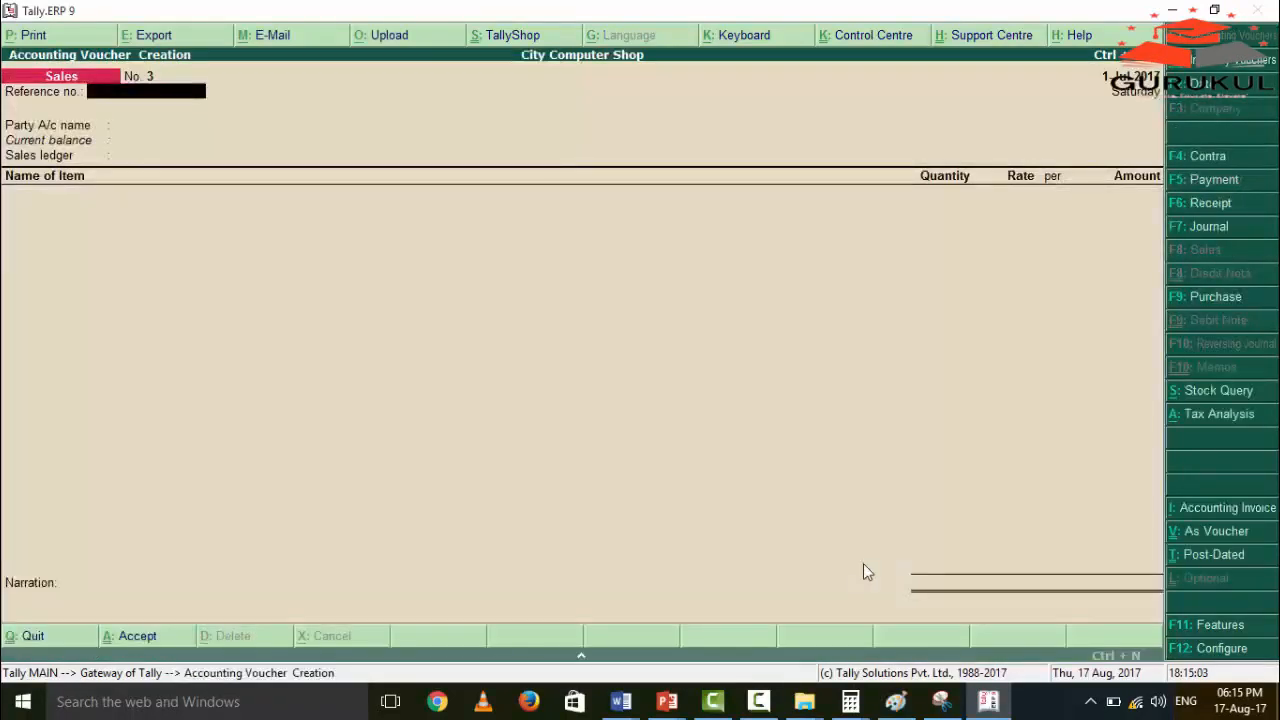
pyautogui.write('104')
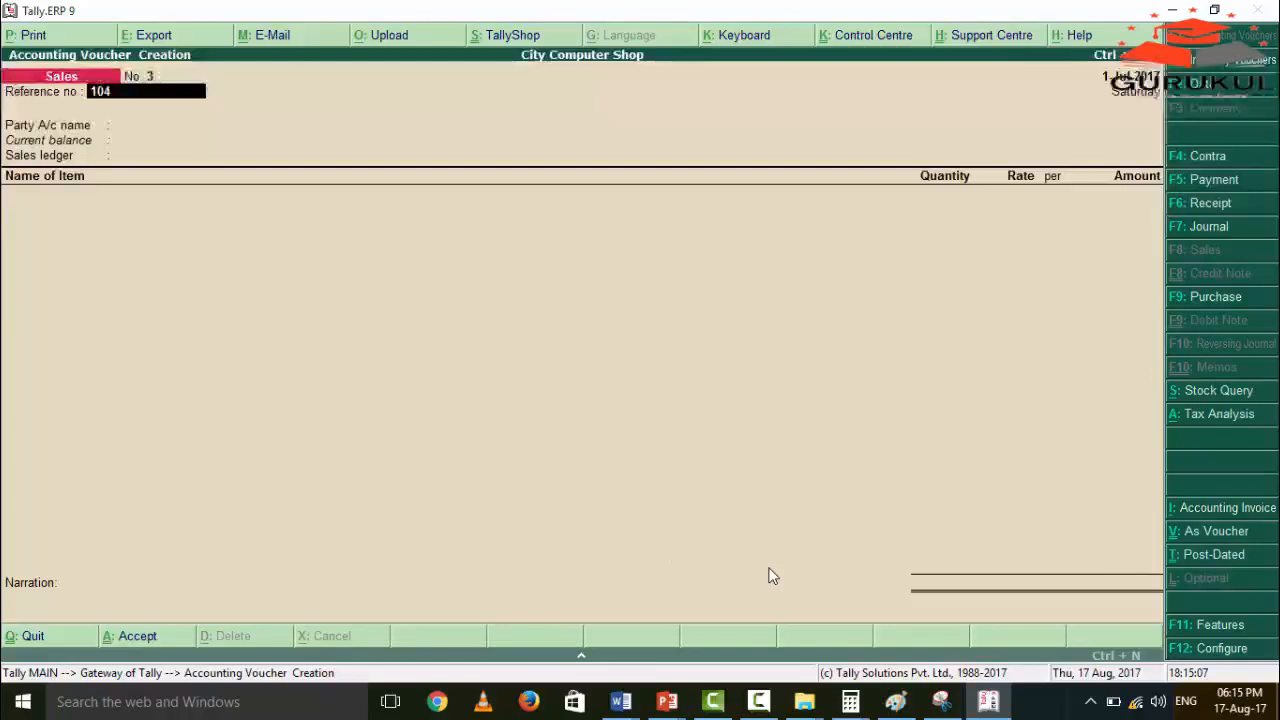
pyautogui.press('Return')
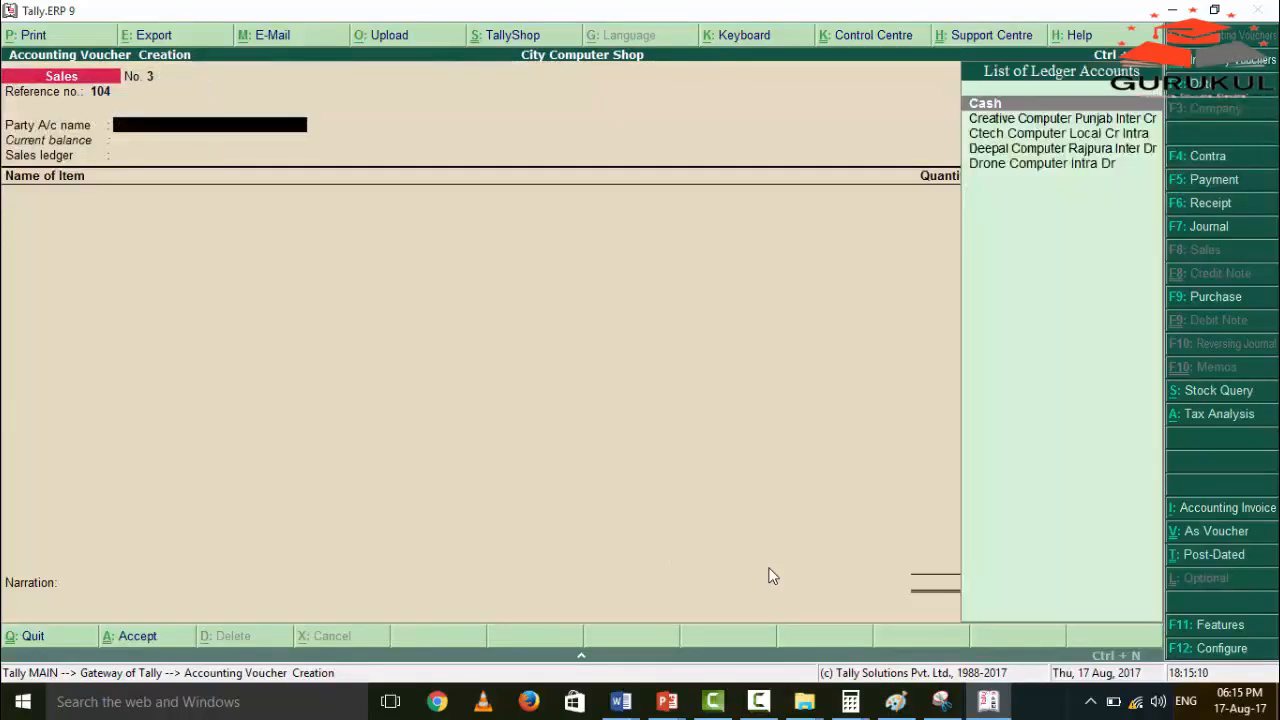
# Choose Drone Computer Intra Dr as the party account and accept its despatch, order and buyer details without entering anything.
pyautogui.press('Down')
pyautogui.press('Down')
pyautogui.press('Down')
pyautogui.press('Down')
pyautogui.press('Return')
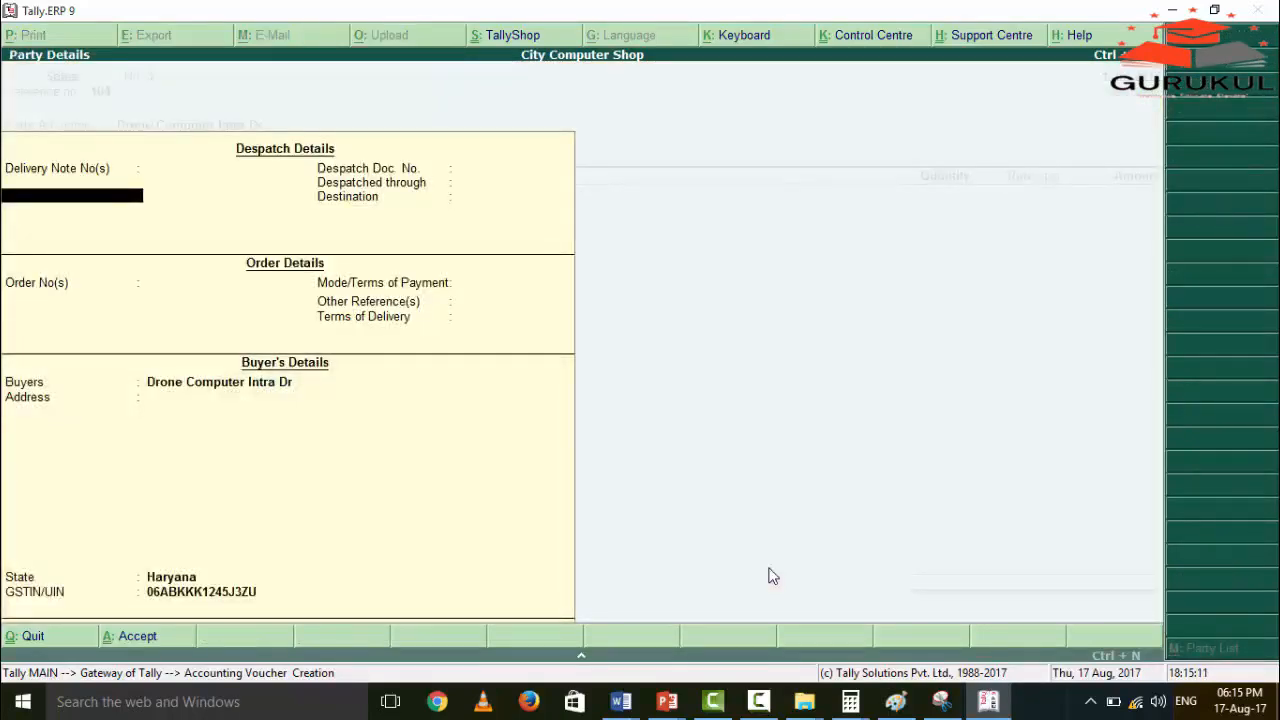
pyautogui.press('Return')
pyautogui.press('Return')
pyautogui.press('Return')
pyautogui.press('Return')
pyautogui.press('Return')
pyautogui.press('Return')
pyautogui.press('Return')
pyautogui.press('Return')
pyautogui.press('Return')
pyautogui.press('Return')
pyautogui.press('Return')
pyautogui.press('Return')
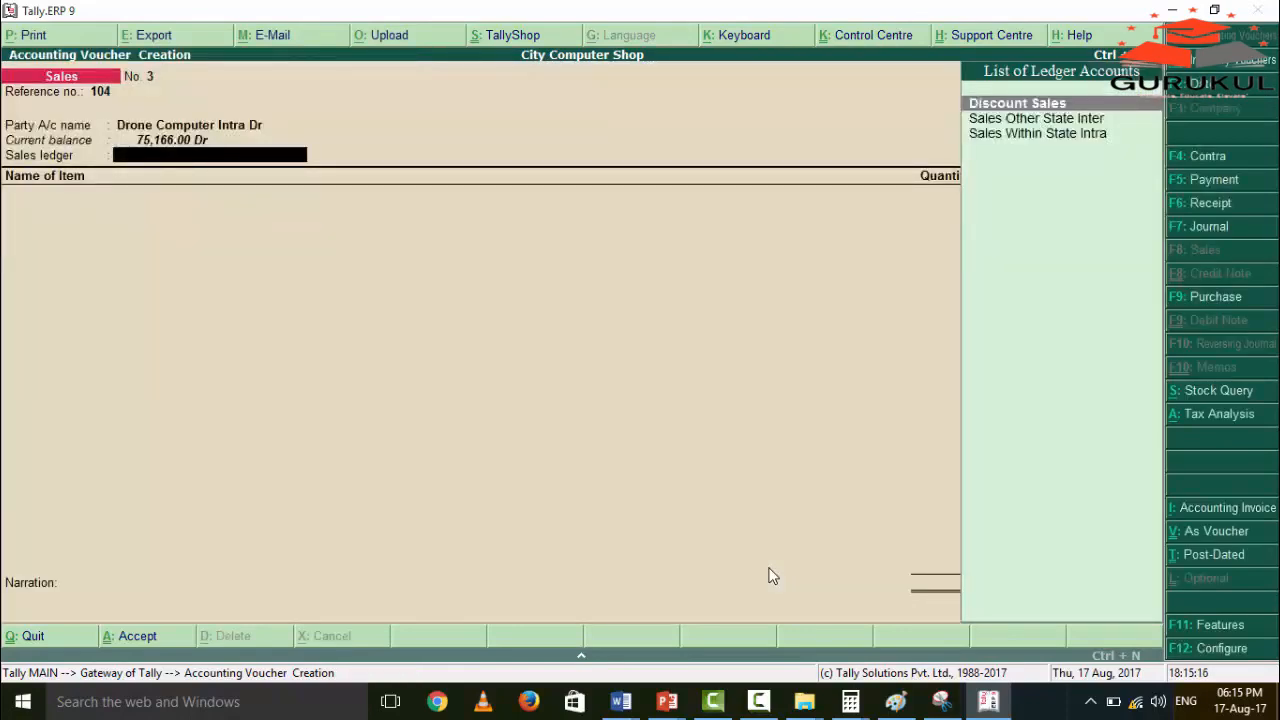
# Set the voucher's sales ledger to Sales Within State Intra.
pyautogui.press('Down')
pyautogui.press('Down')
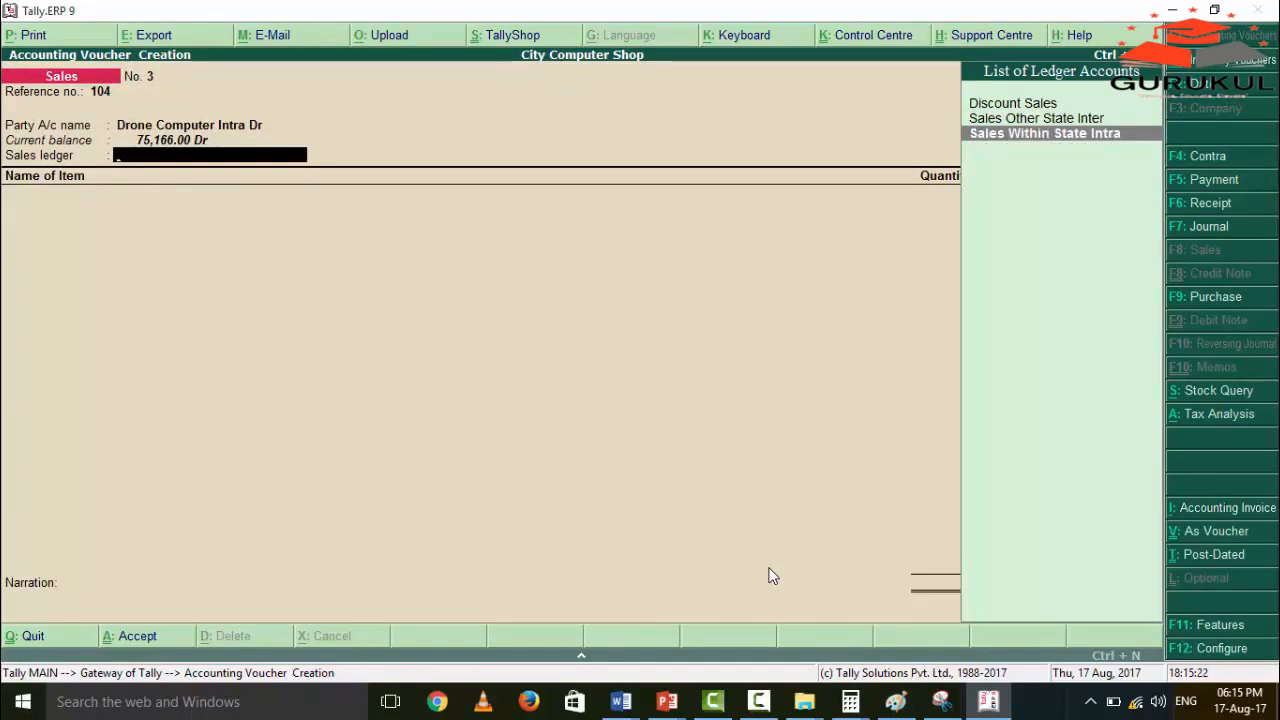
pyautogui.press('Return')
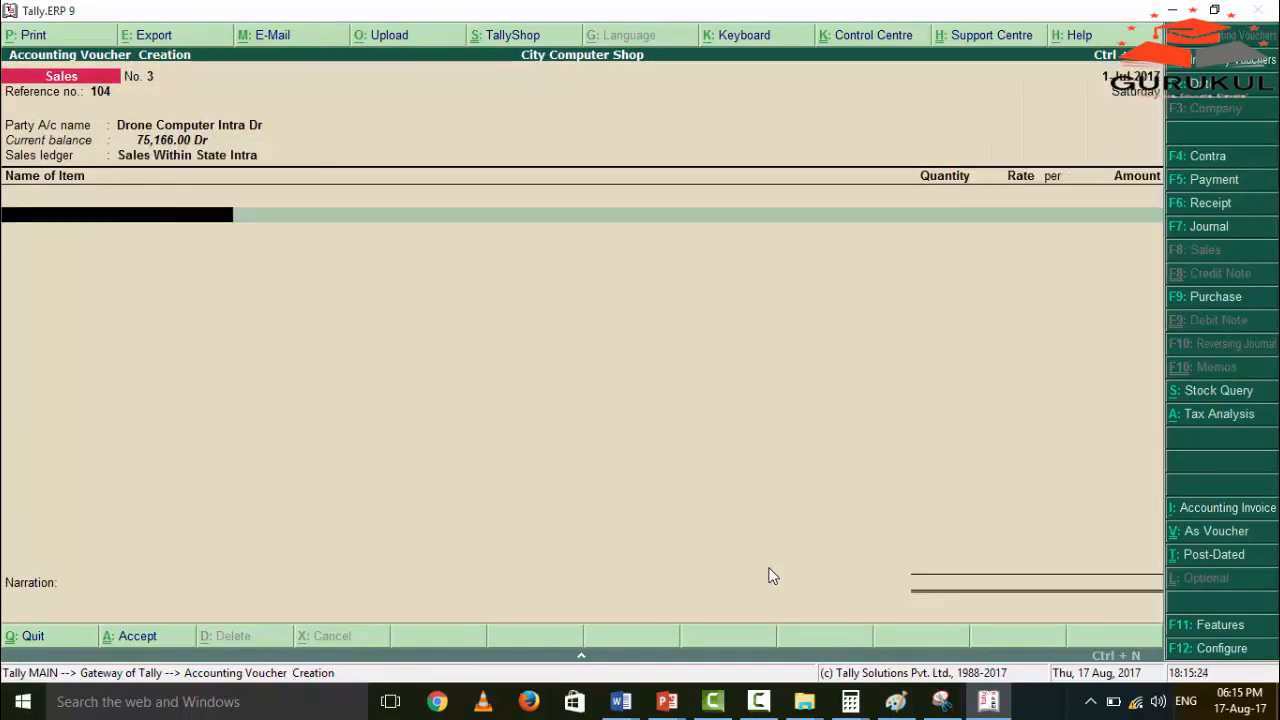
# Return from the example slide to the sales voucher and enter the item Hp Laptop with a quantity of 5.
pyautogui.write('H')
pyautogui.press('Return')
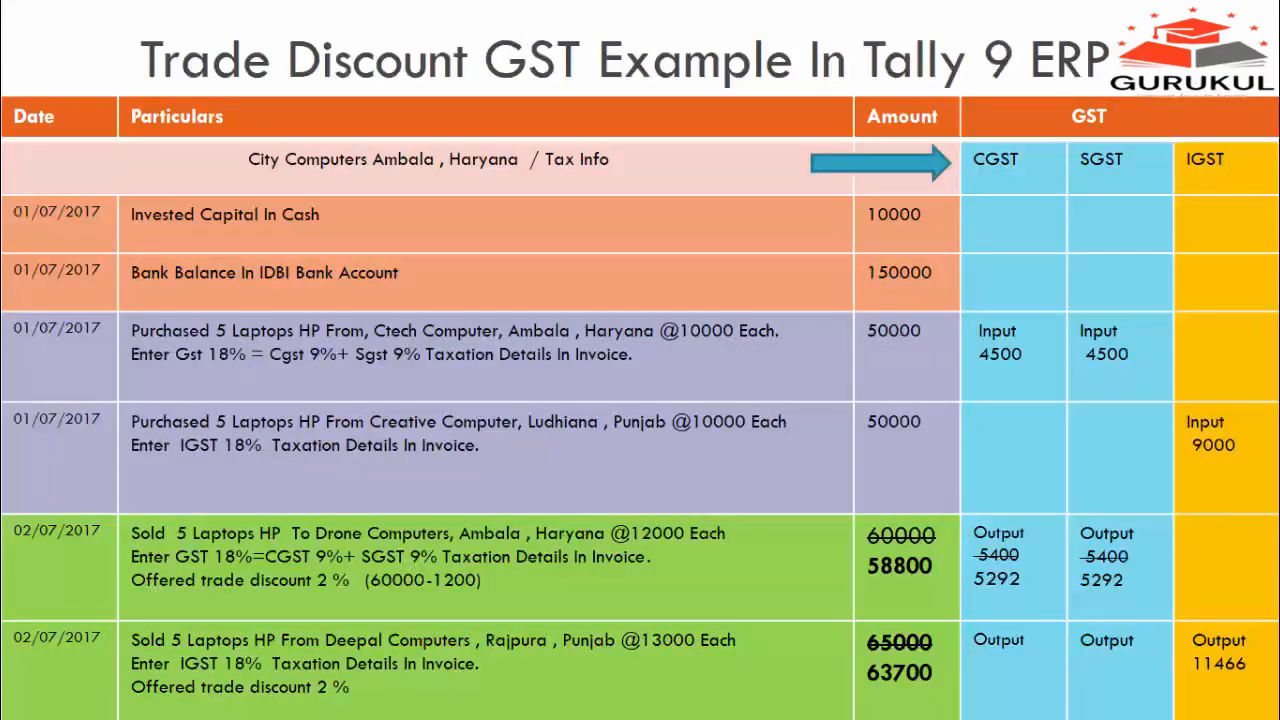
pyautogui.hotkey('alt', 'Tab')
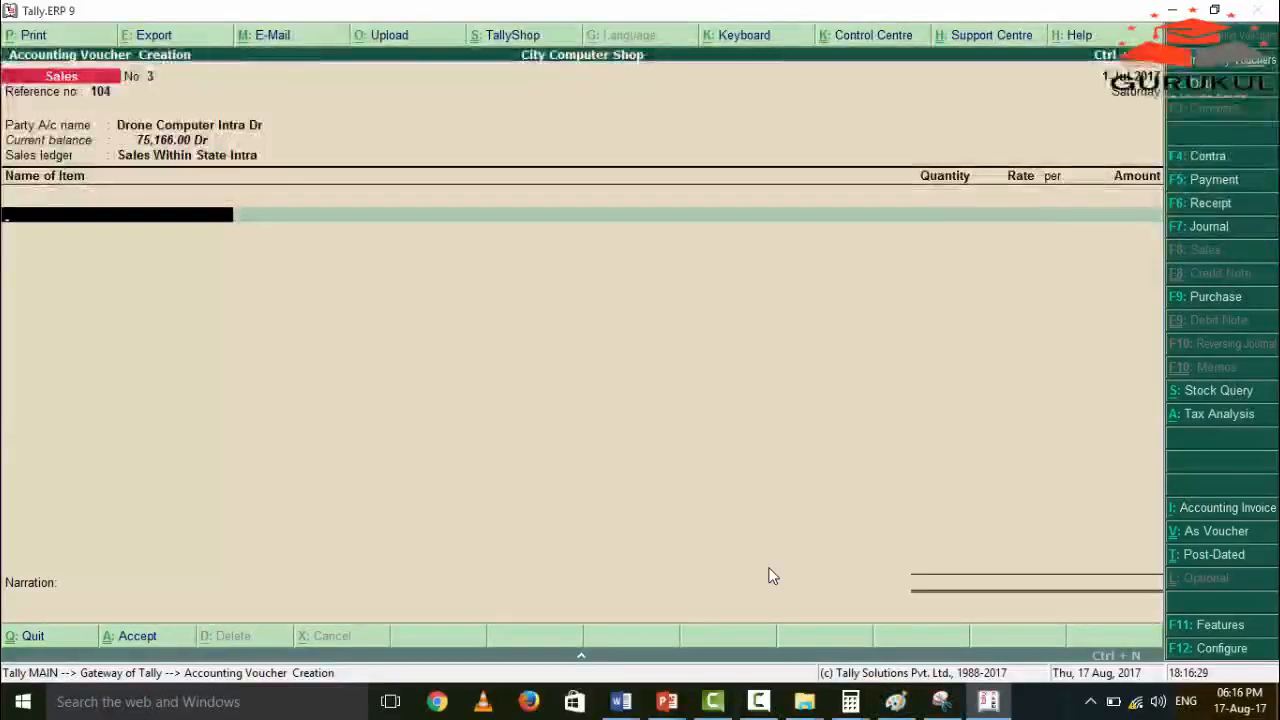
pyautogui.write('Hp')
pyautogui.press('Return')
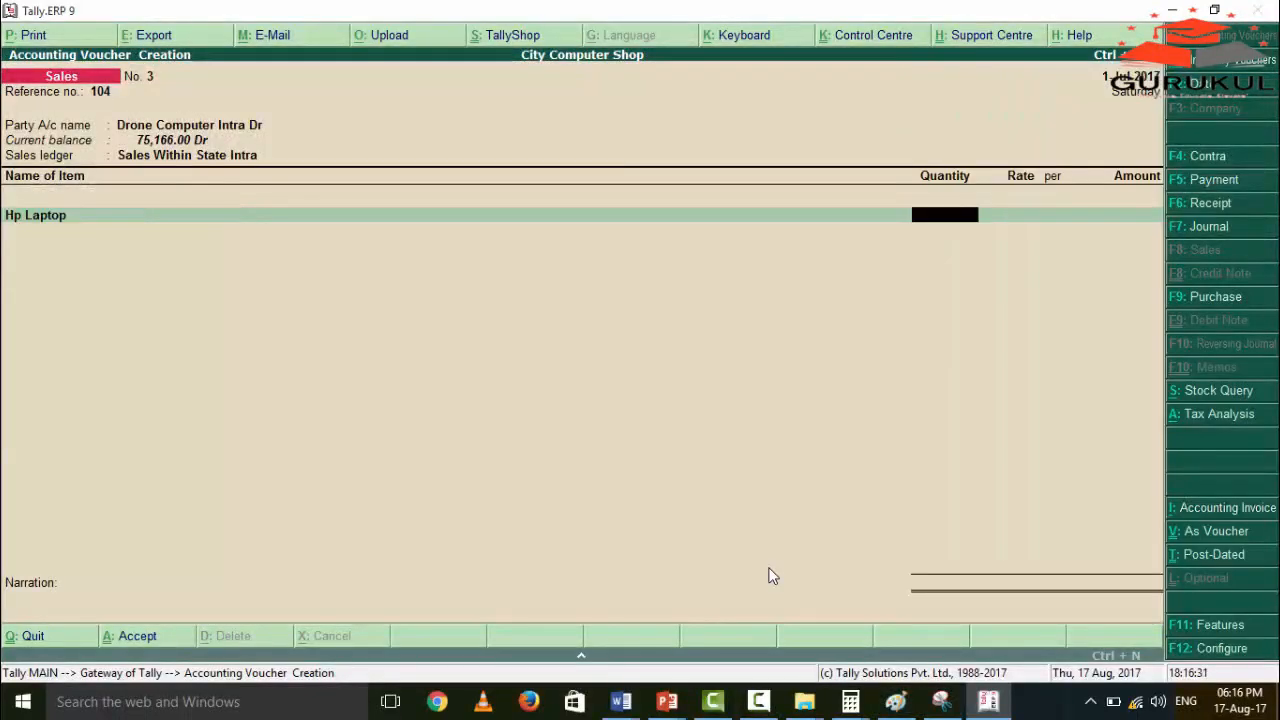
pyautogui.write('5')
pyautogui.press('Return')
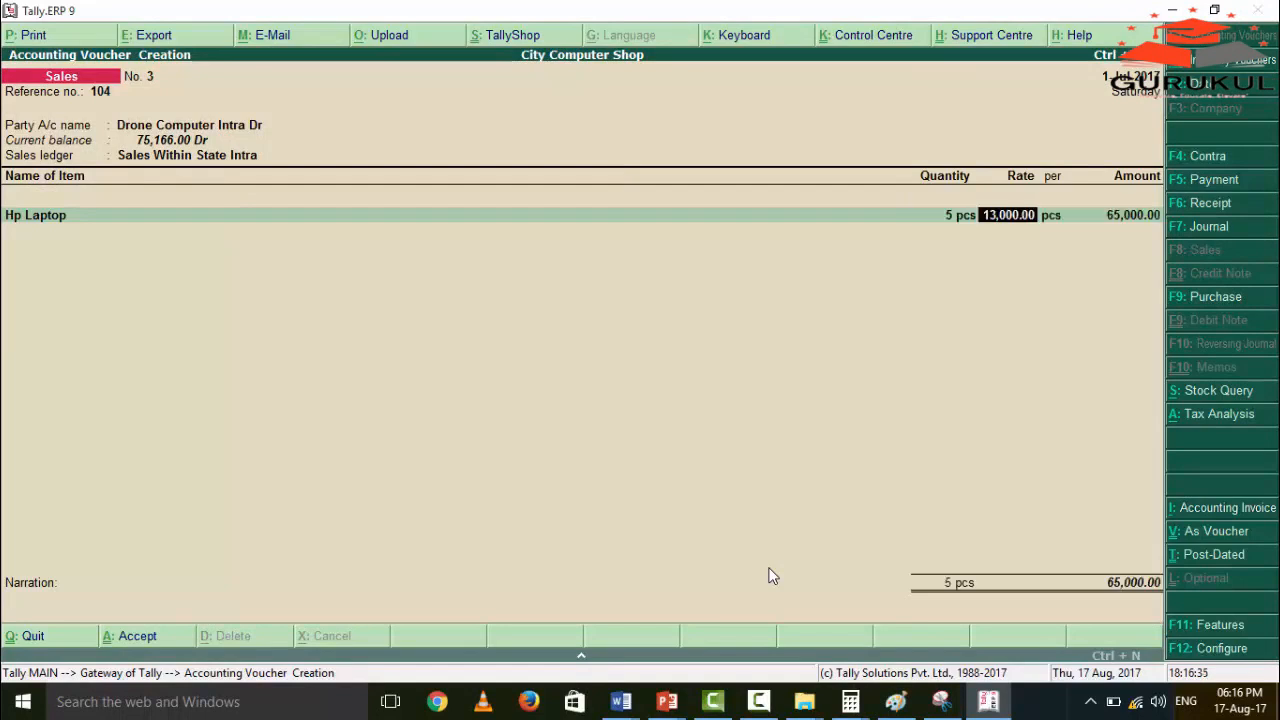
# Keep the suggested rate, set the Hp Laptop line's amount to the discounted 58800 and end the item list.
pyautogui.press('Return')
pyautogui.press('Return')
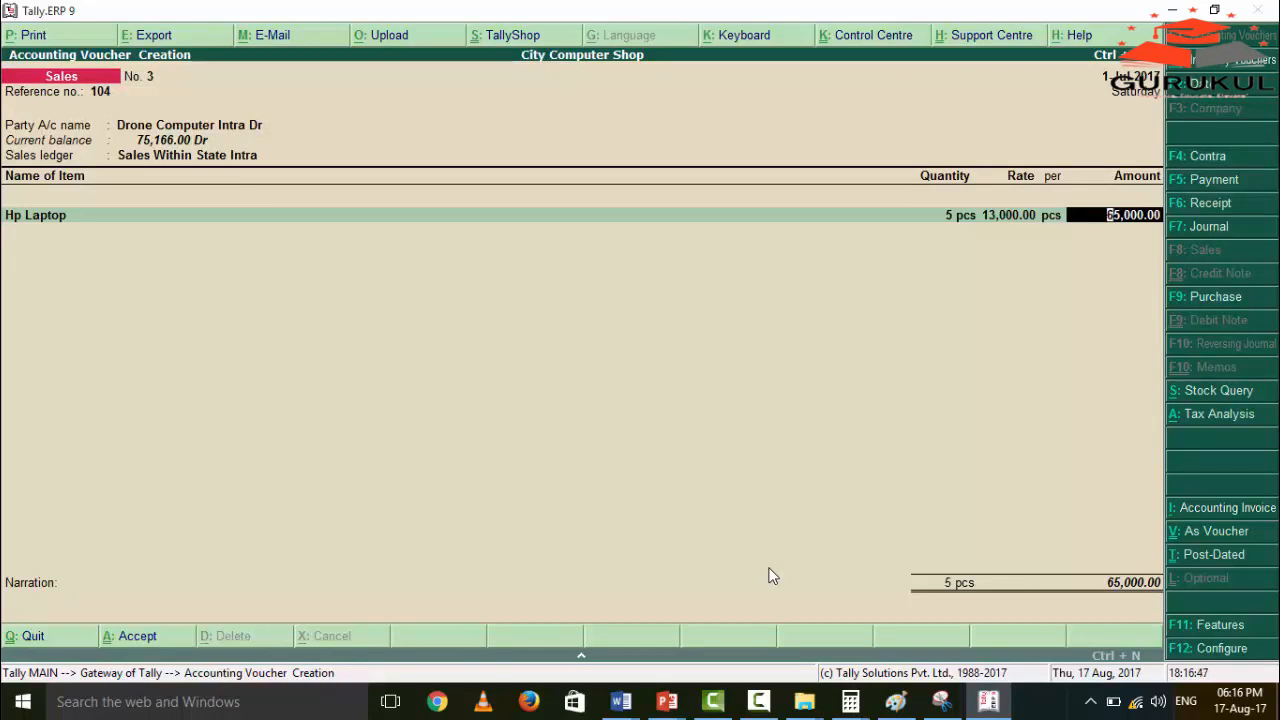
pyautogui.write('5')
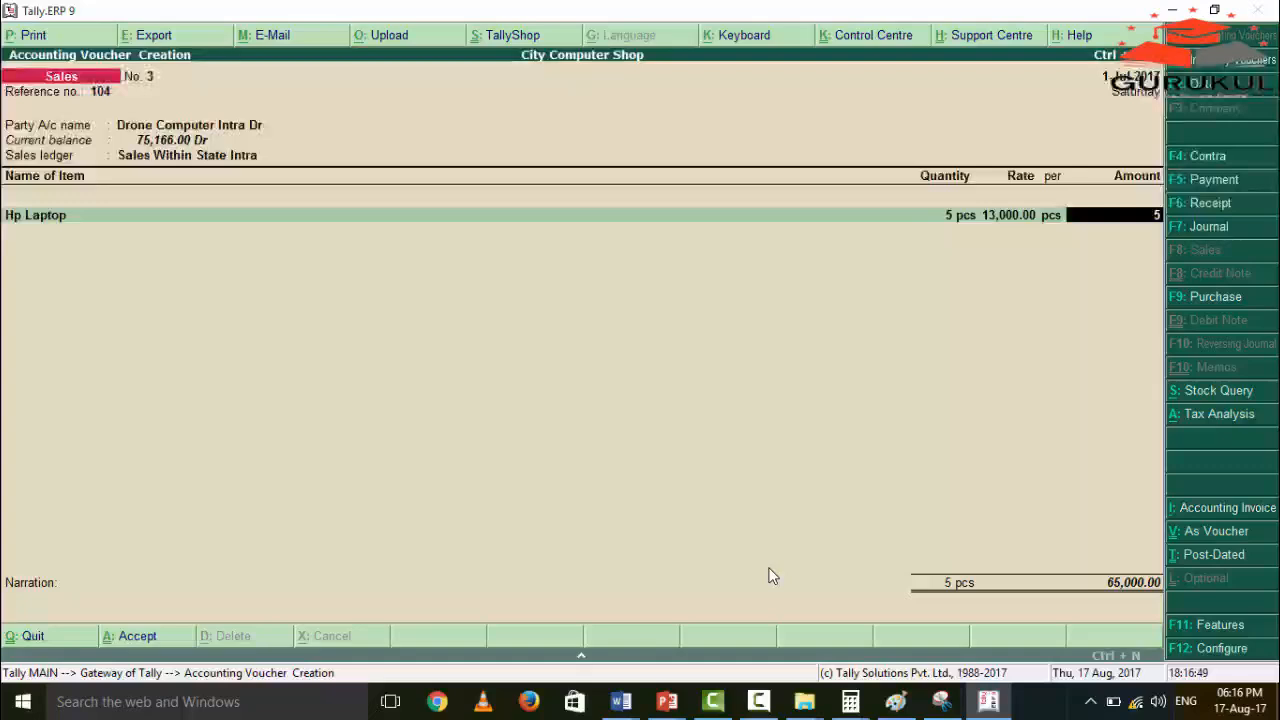
pyautogui.write('8800')
pyautogui.press('Return')
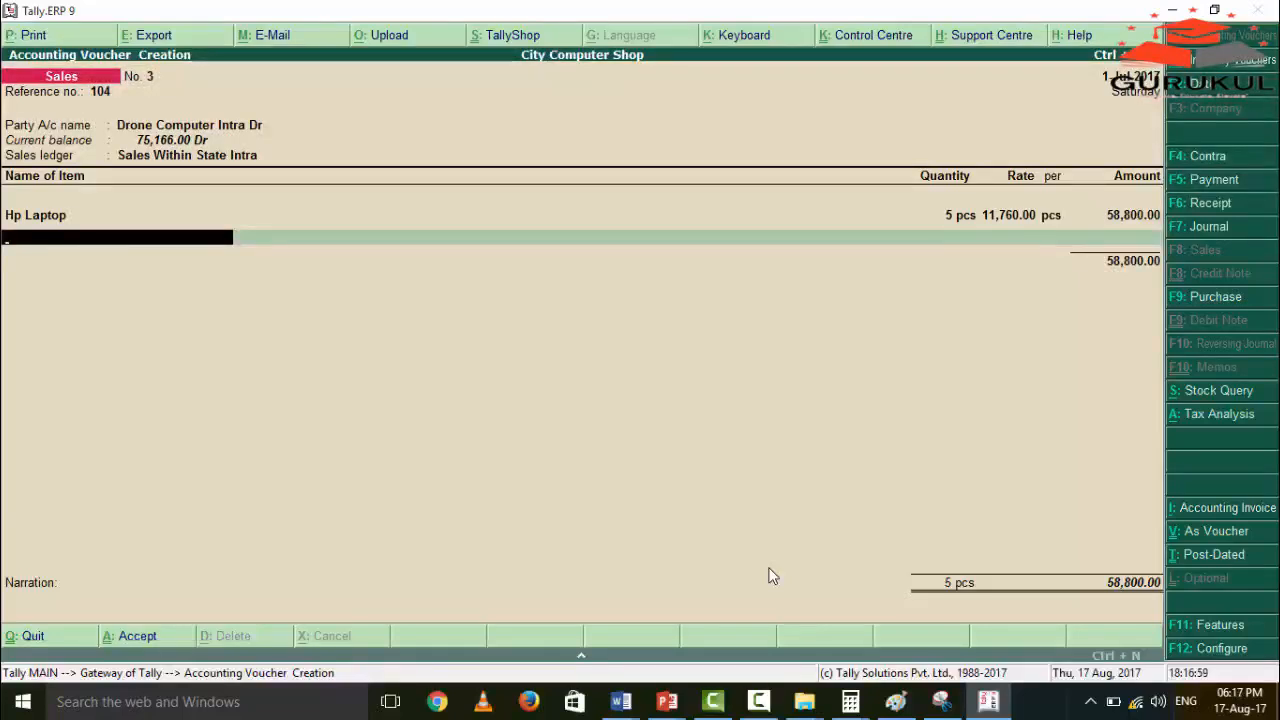
pyautogui.press('Return')
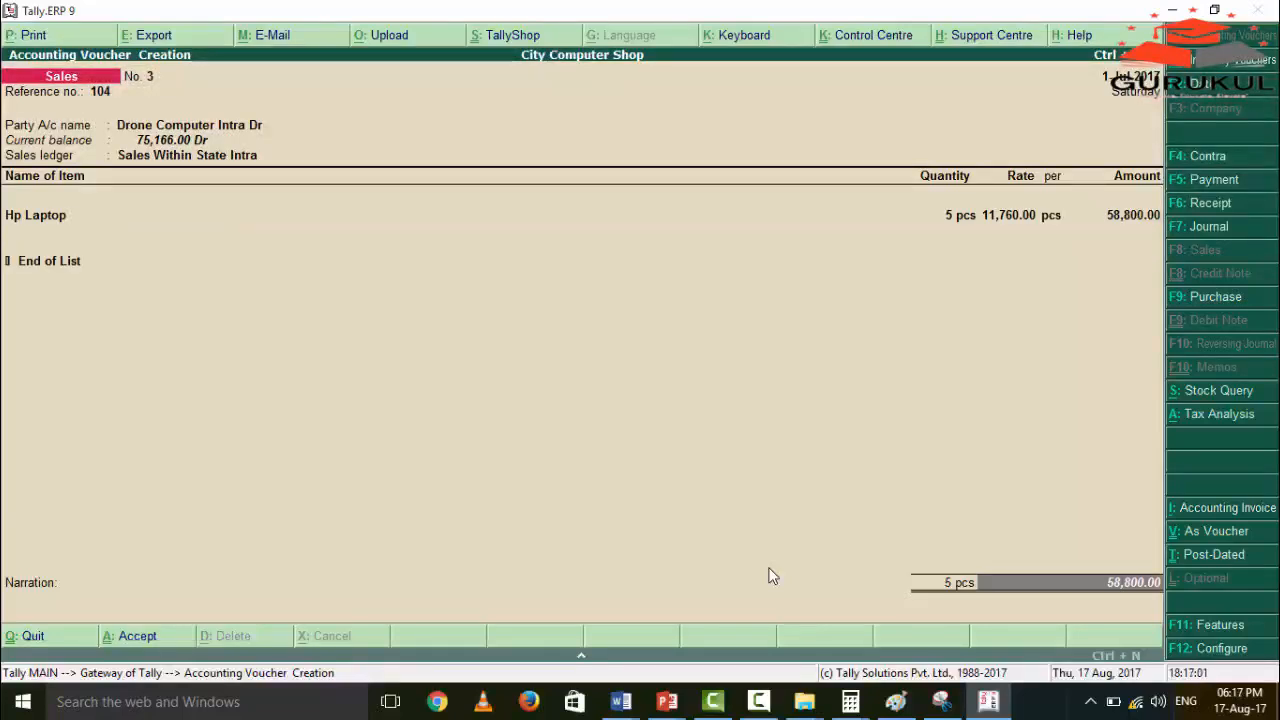
# Add the CGST ledger below the item and accept its calculated amount.
pyautogui.press('Return')
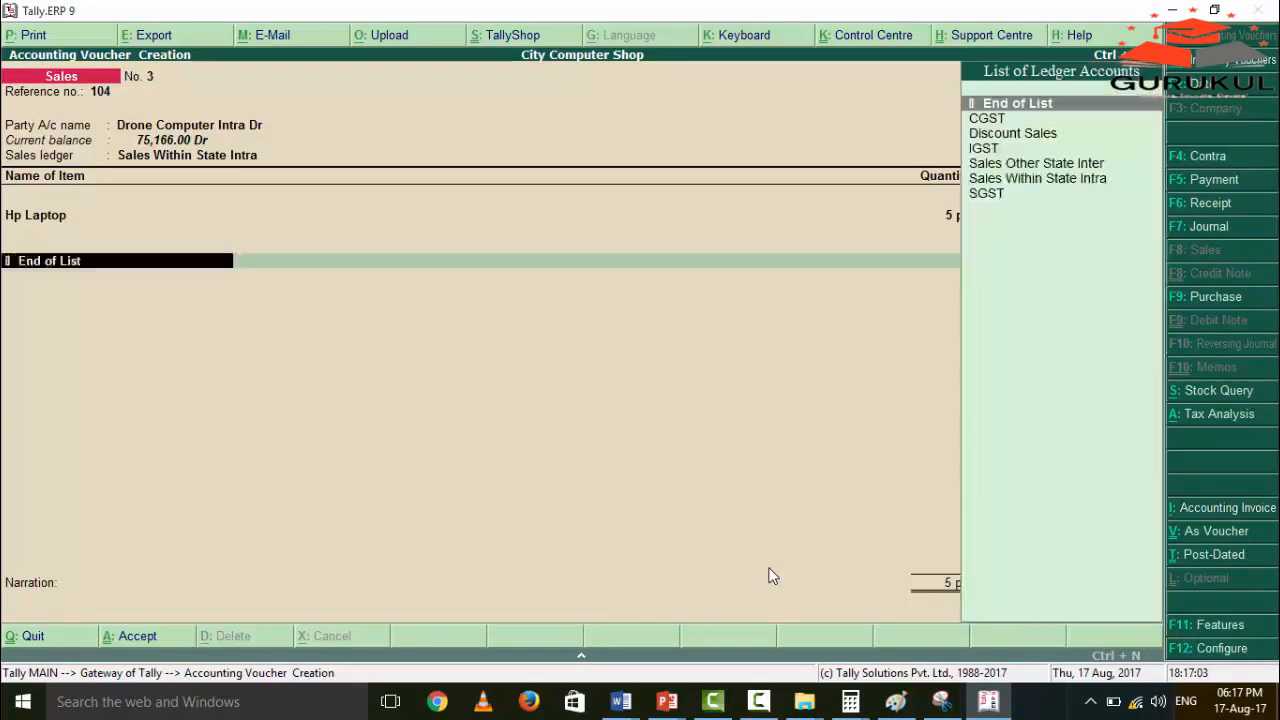
pyautogui.press('Down')
pyautogui.press('Down')
pyautogui.press('Down')
pyautogui.press('Down')
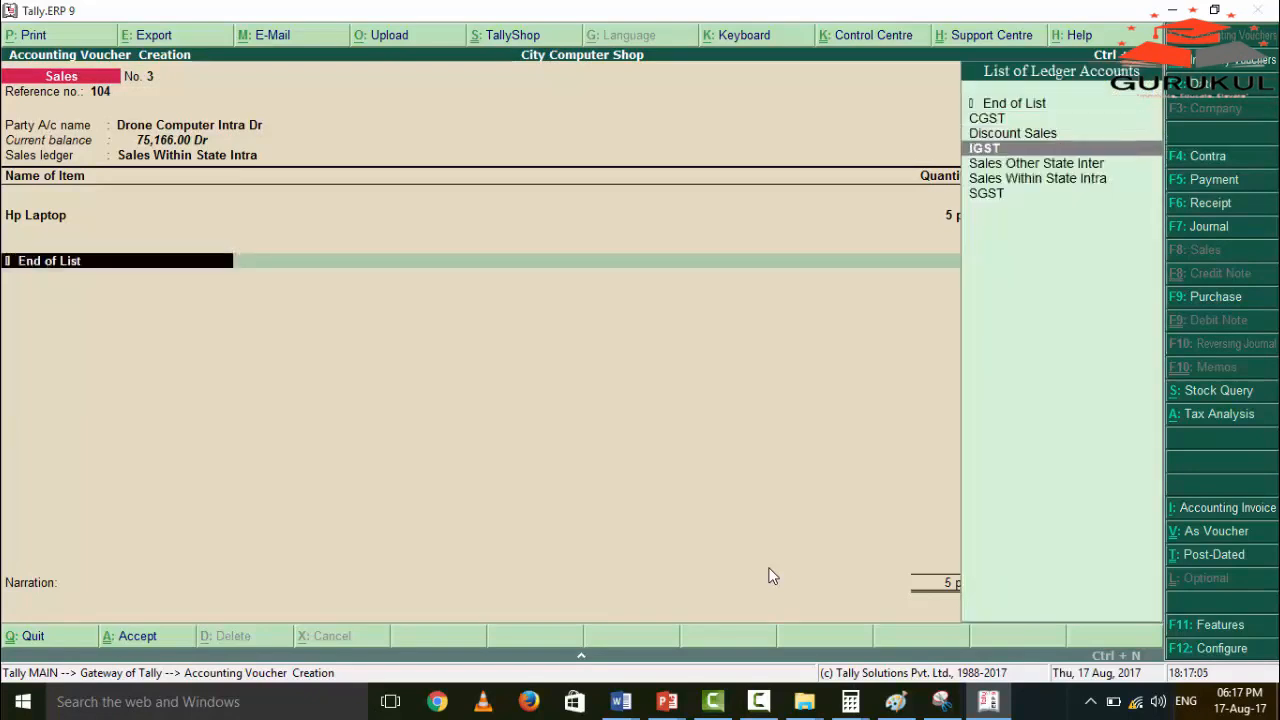
pyautogui.press('Up')
pyautogui.press('Up')
pyautogui.press('Up')
pyautogui.press('Return')
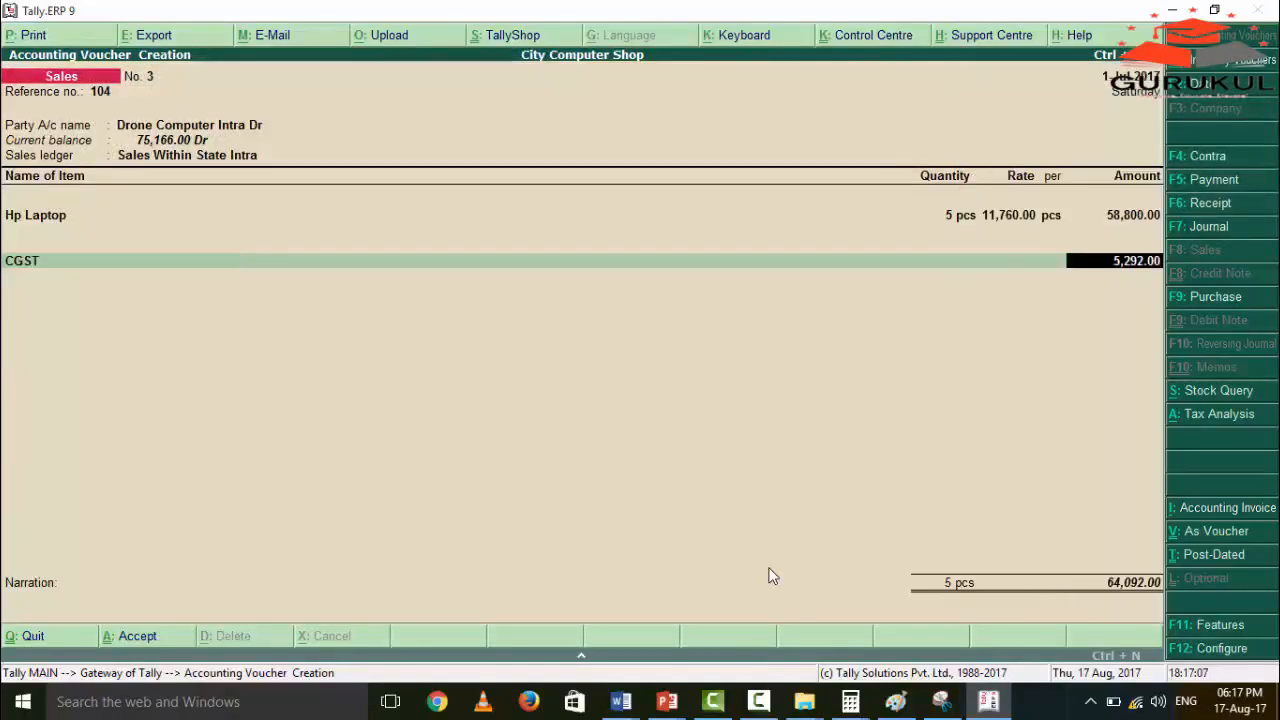
pyautogui.press('Return')
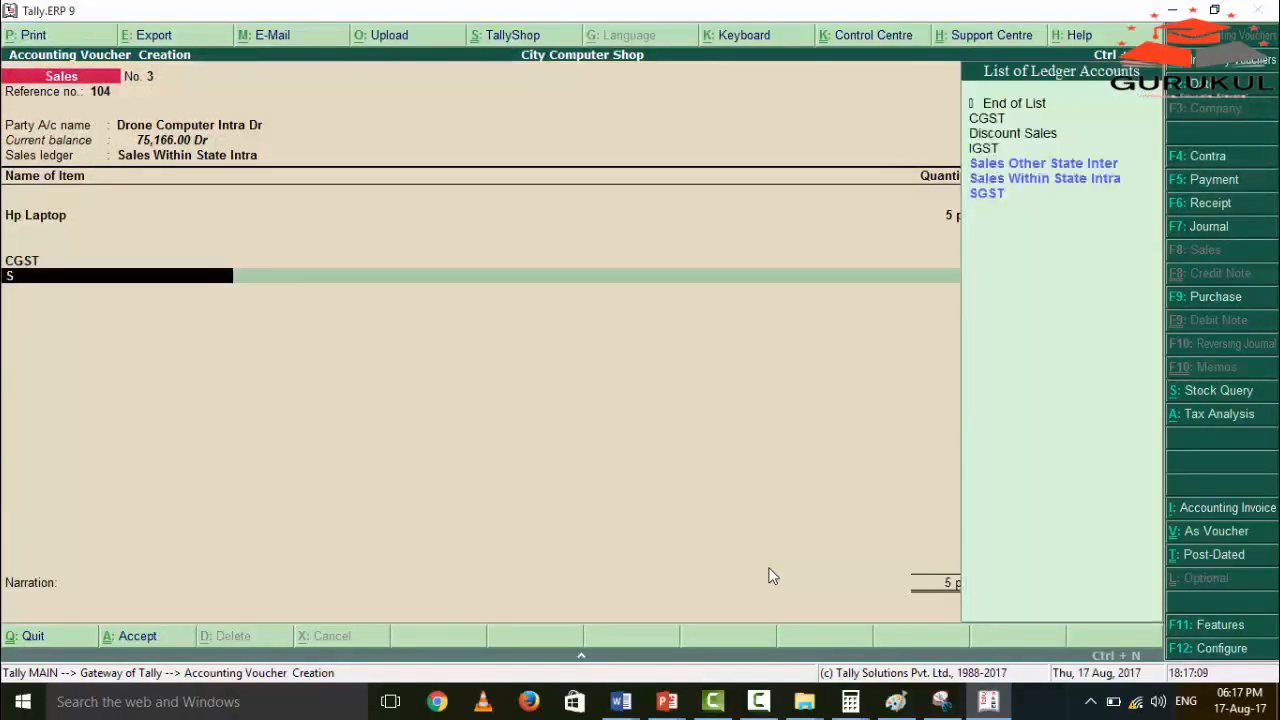
# Add the SGST ledger below CGST and accept its calculated amount.
pyautogui.press('Down')
pyautogui.press('Down')
pyautogui.press('Down')
pyautogui.press('Down')
pyautogui.press('Down')
pyautogui.press('Down')
pyautogui.press('Return')
# End the tax ledger list, leave the narration blank and accept the sales voucher.
pyautogui.press('Return')
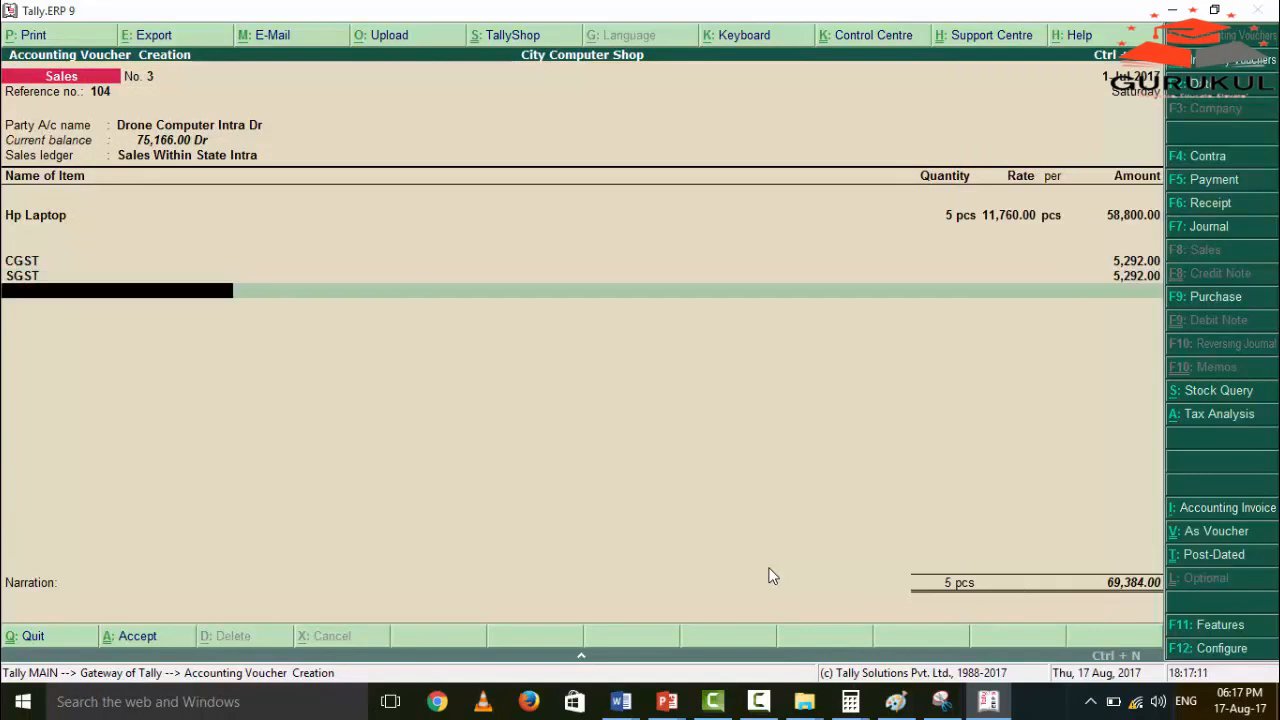
pyautogui.press('Return')
pyautogui.press('Return')
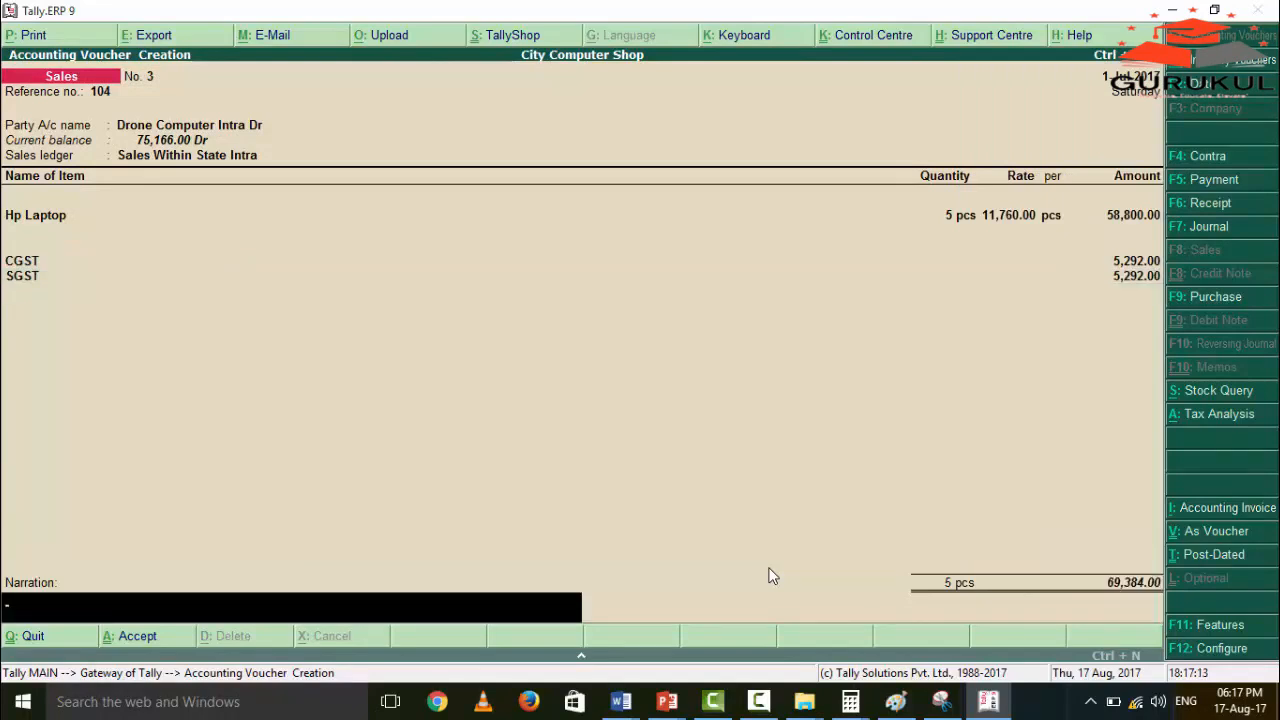
pyautogui.press('Return')
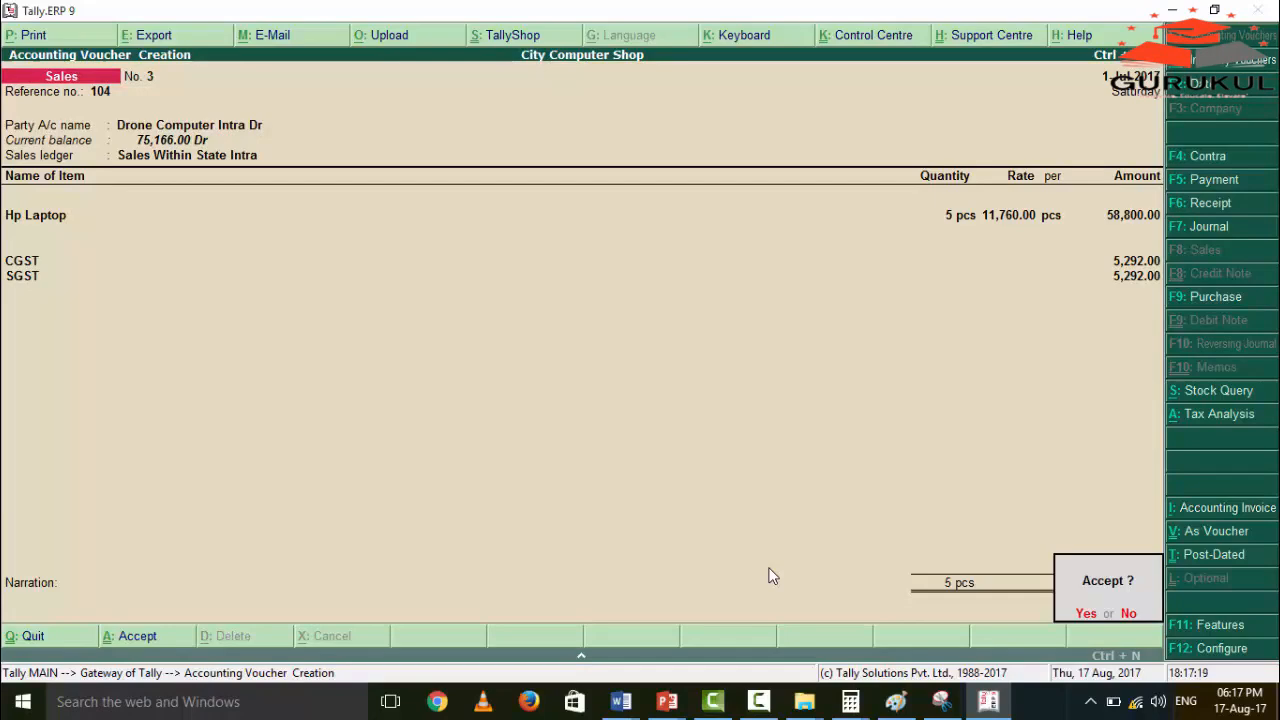
pyautogui.press('Return')
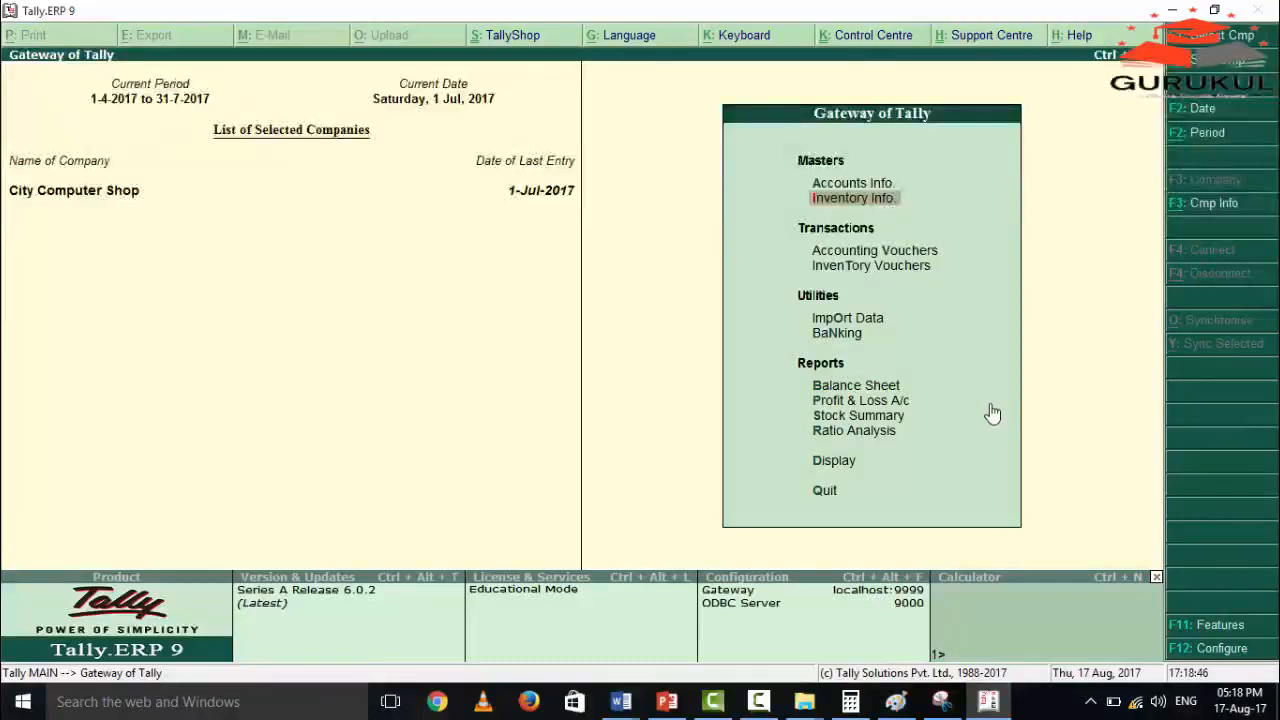
# Open the Day Book from the Gateway of Tally and select the Drone Computer Intra Dr sales voucher.
pyautogui.press('Down')
pyautogui.press('Down')
pyautogui.press('Down')
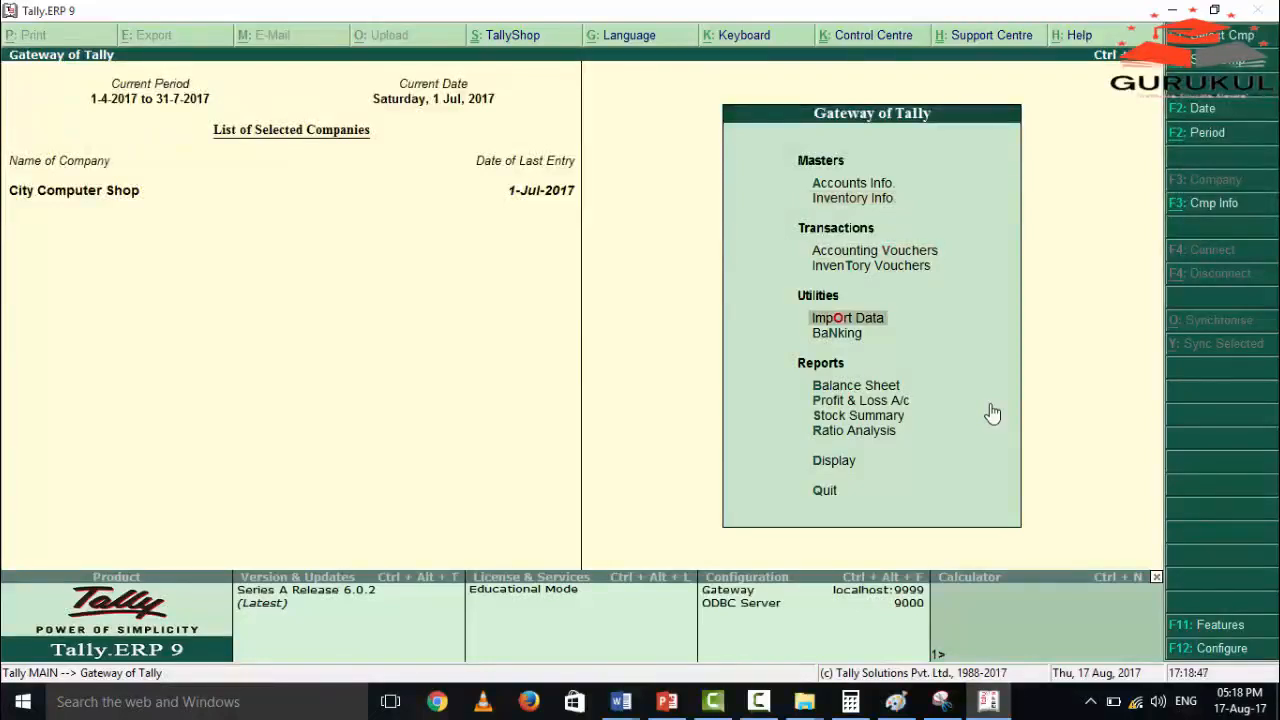
pyautogui.press('Down')
pyautogui.press('Down')
pyautogui.press('Down')
pyautogui.press('Down')
pyautogui.press('Down')
pyautogui.press('Down')
pyautogui.press('Return')
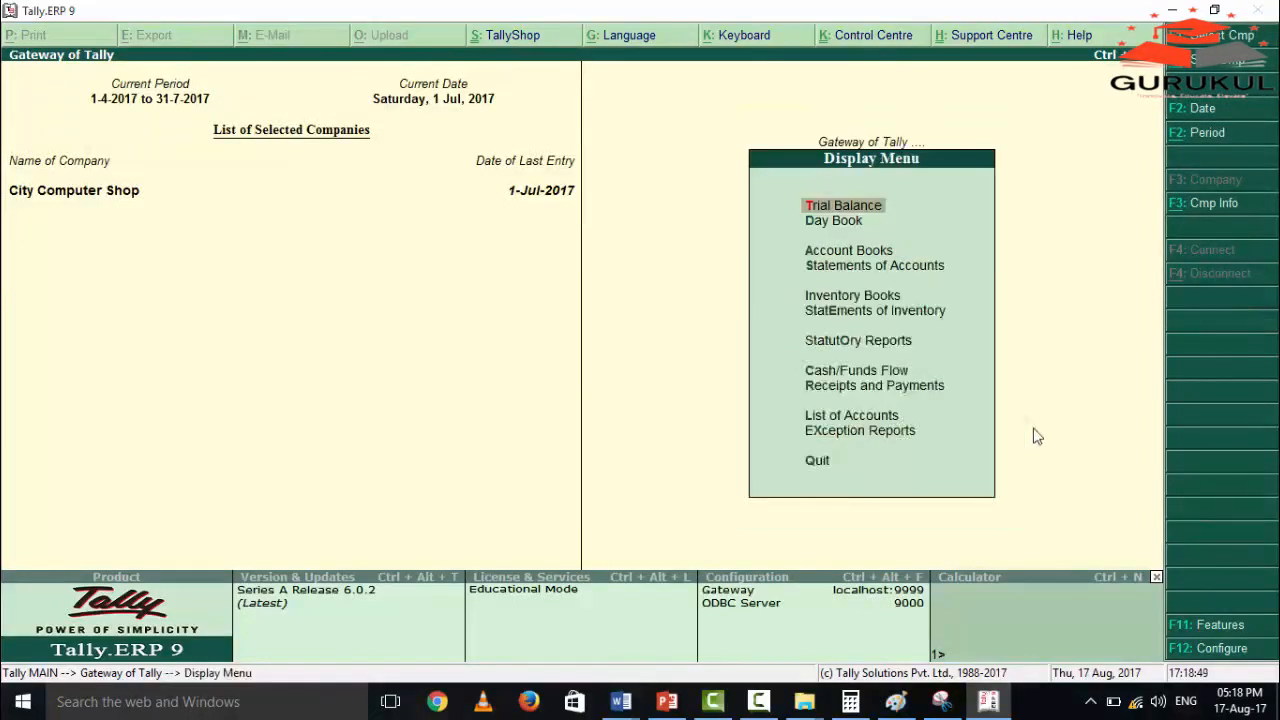
pyautogui.press('Down')
pyautogui.press('Return')
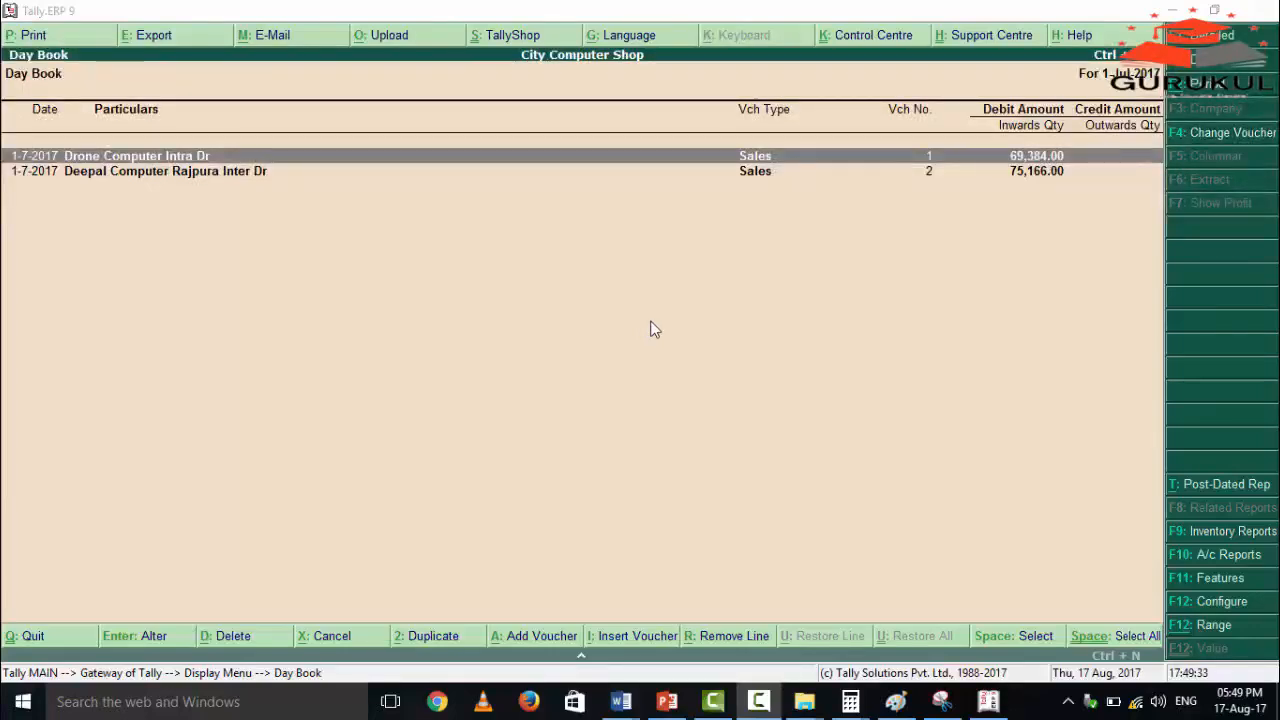
pyautogui.click(822, 158)
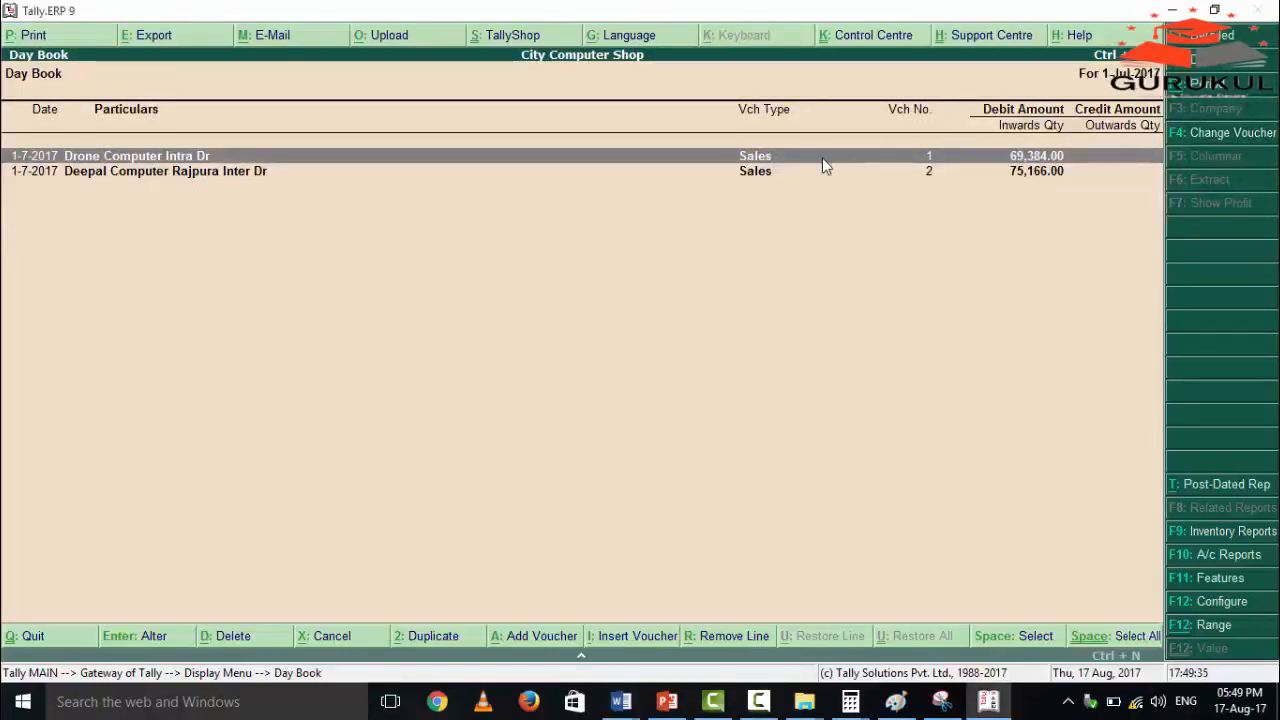
# Review the item, tax and discount lines of the Drone Computer Intra Dr voucher and return to the Gateway of Tally without saving.
pyautogui.press('Return')
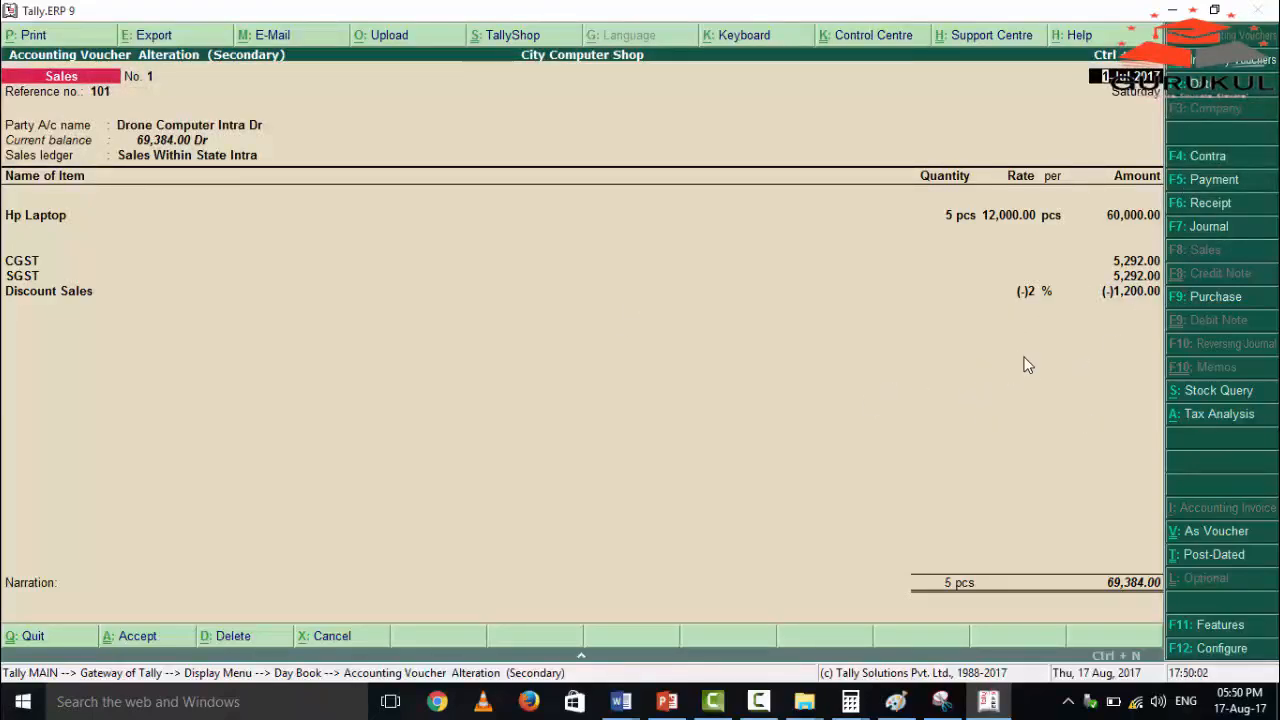
pyautogui.press('Escape')
pyautogui.press('y')
pyautogui.press('Escape')
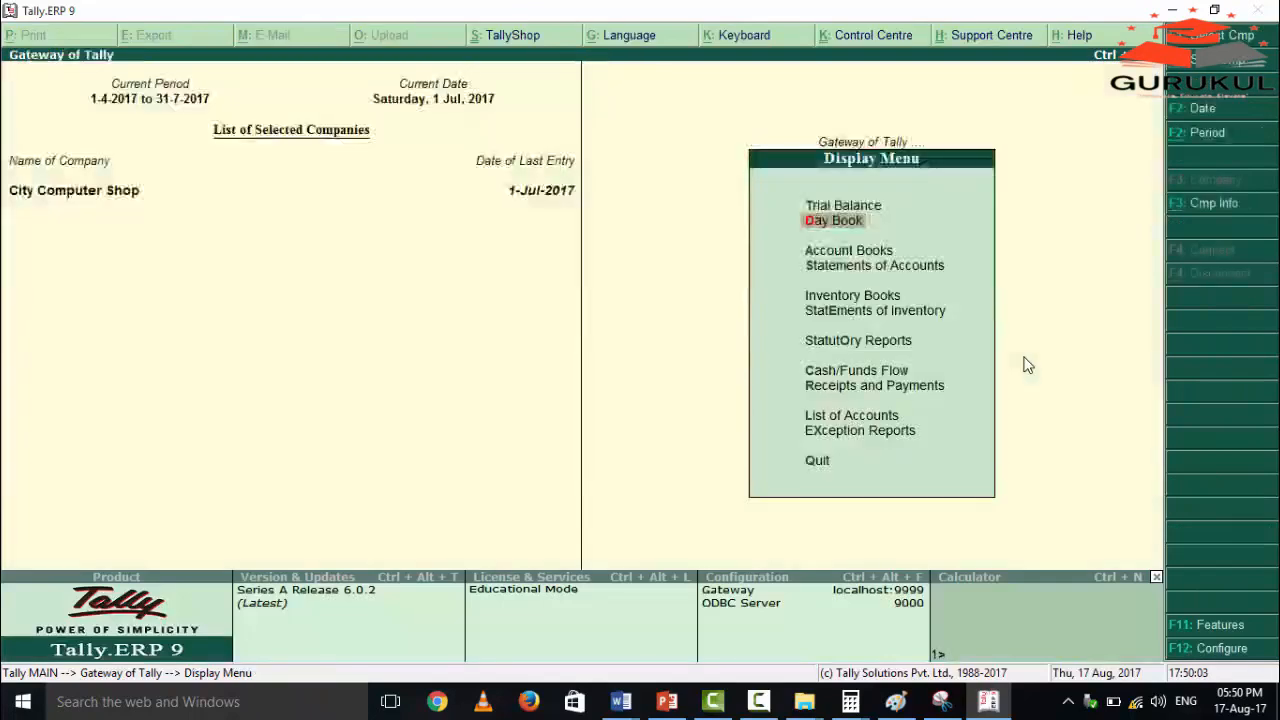
pyautogui.press('Escape')
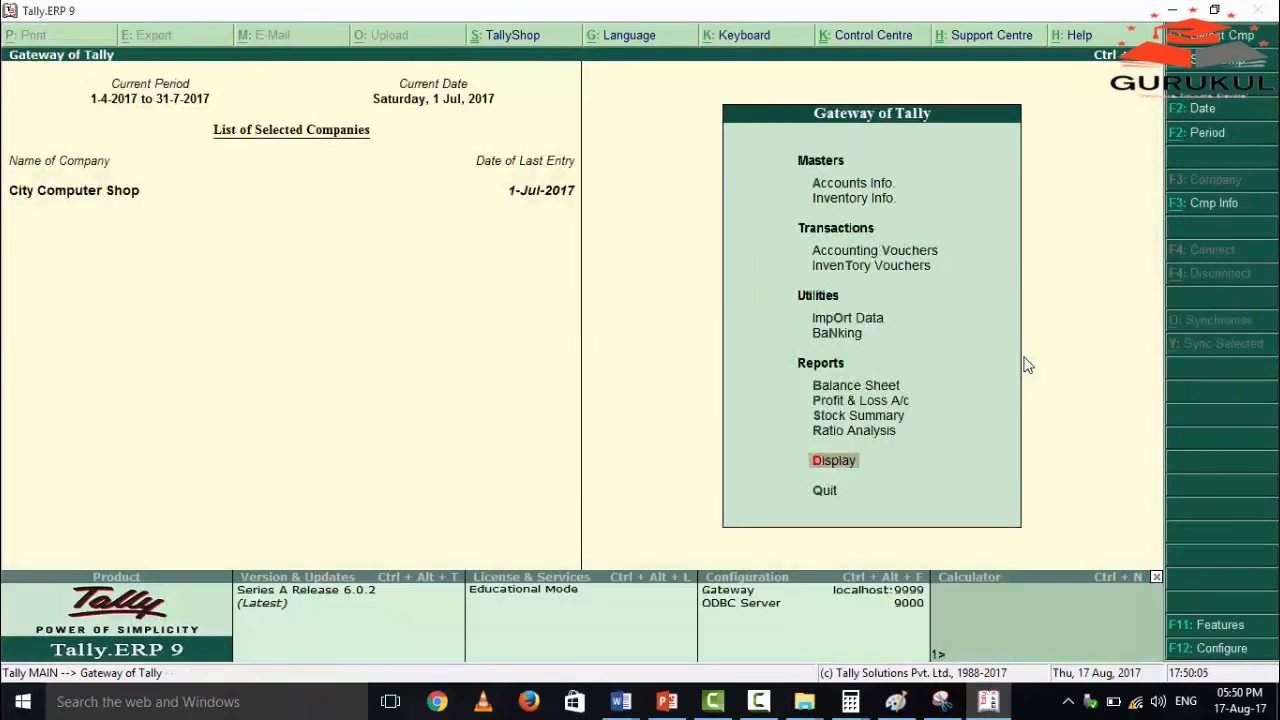
# Open the list of single ledgers available for alteration in the accounts masters.
pyautogui.press('Down')
pyautogui.press('Down')
pyautogui.press('Down')
pyautogui.press('Up')
pyautogui.press('Return')
pyautogui.press('Down')
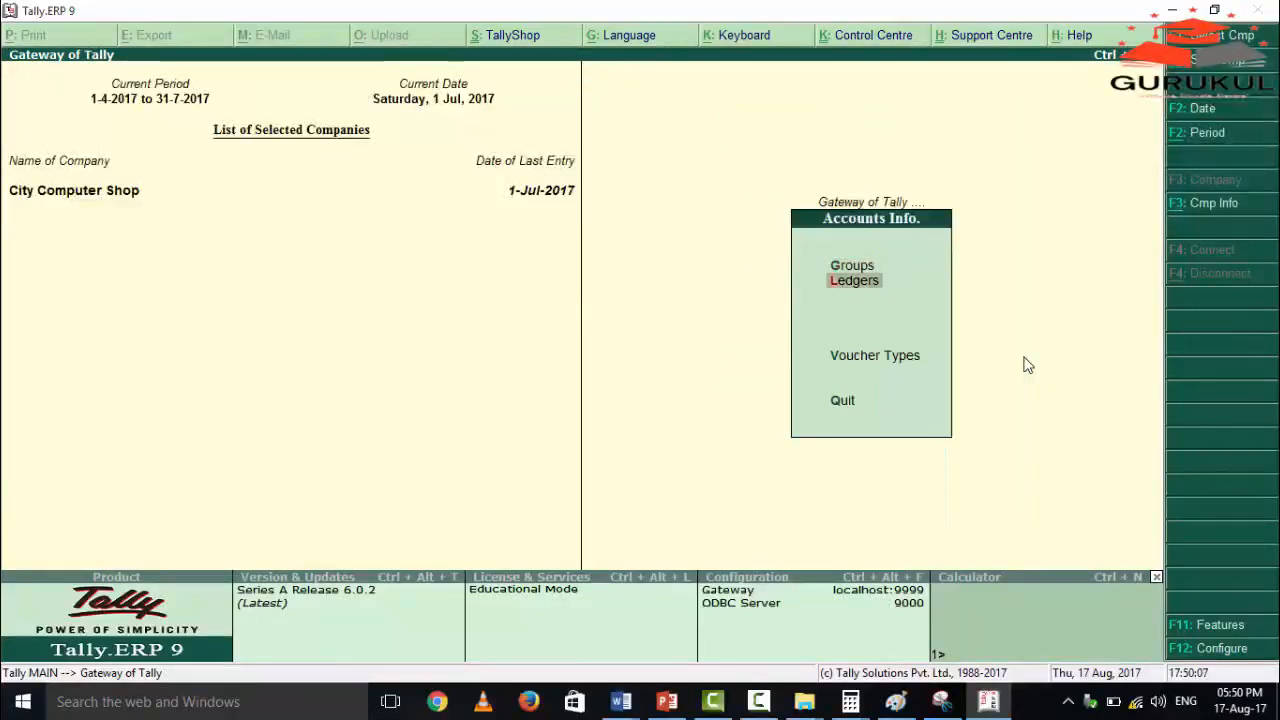
pyautogui.press('Return')
pyautogui.press('Down')
# Open the Discount Sales ledger for alteration.
pyautogui.press('Down')
pyautogui.press('Return')
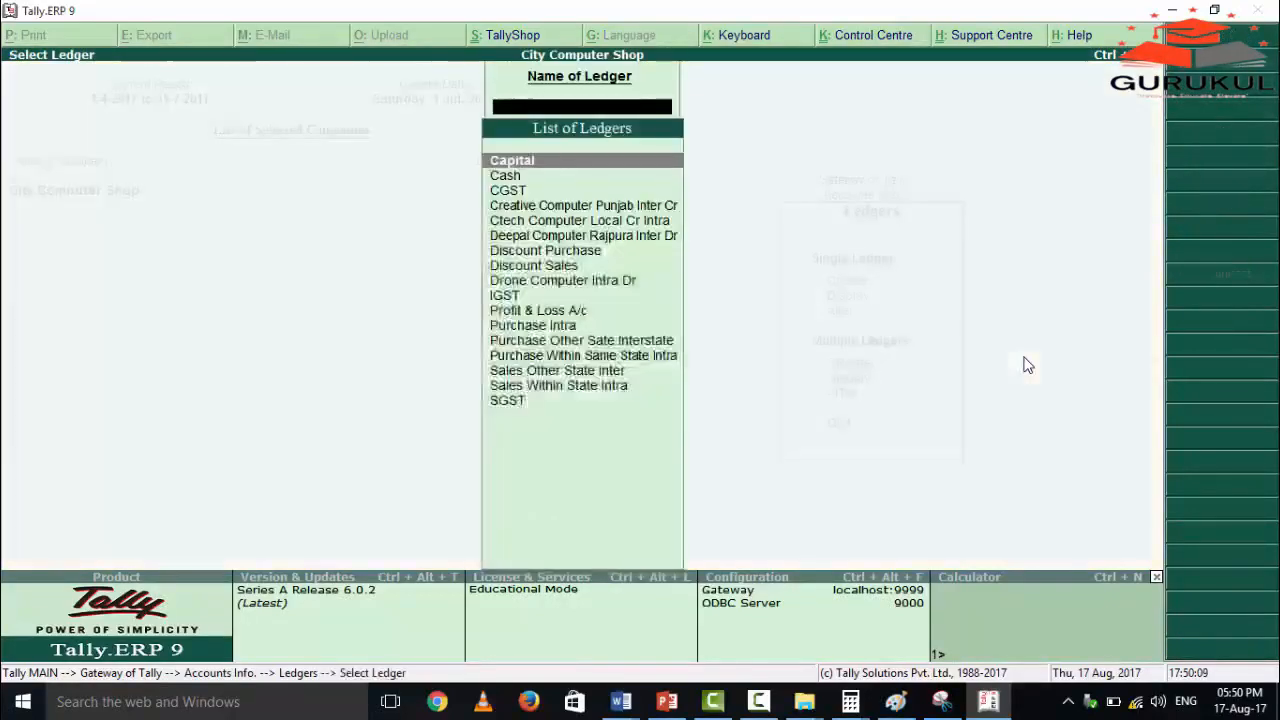
pyautogui.press('Down')
pyautogui.press('Down')
pyautogui.press('Down')
pyautogui.press('Down')
pyautogui.press('Down')
pyautogui.press('Down')
pyautogui.press('Down')
pyautogui.press('Up')
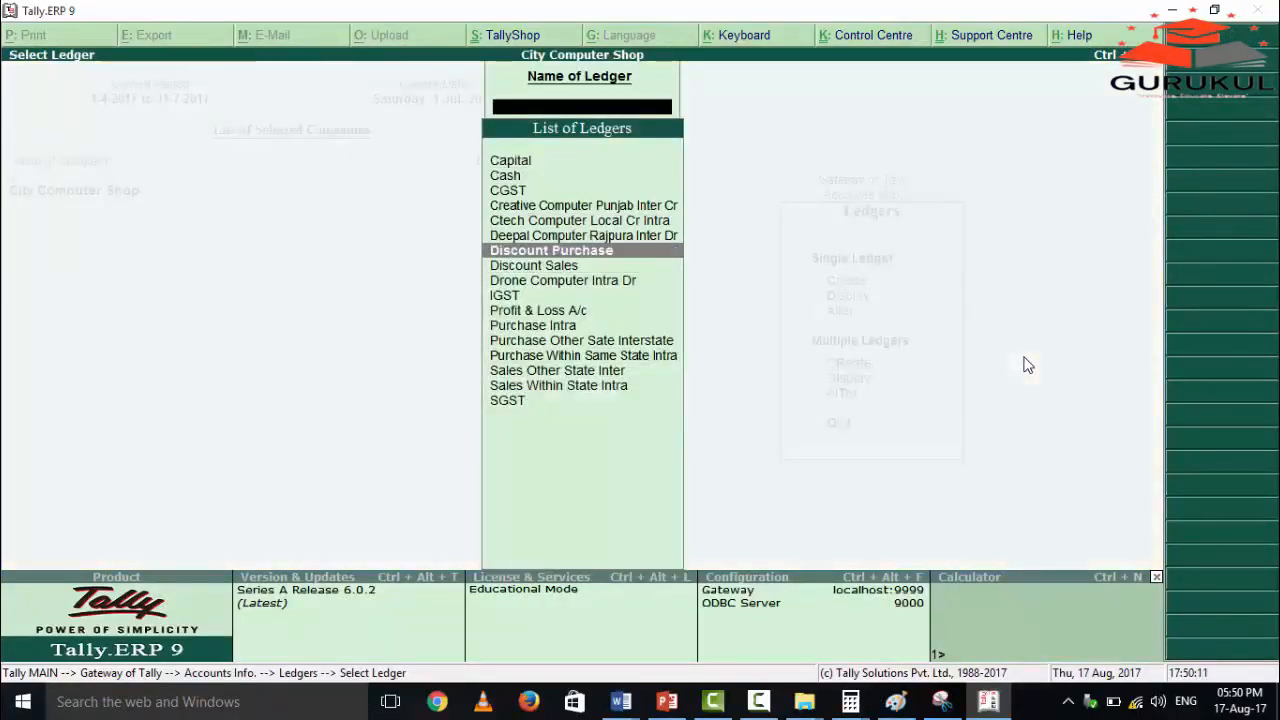
pyautogui.press('Down')
pyautogui.press('Up')
pyautogui.press('Down')
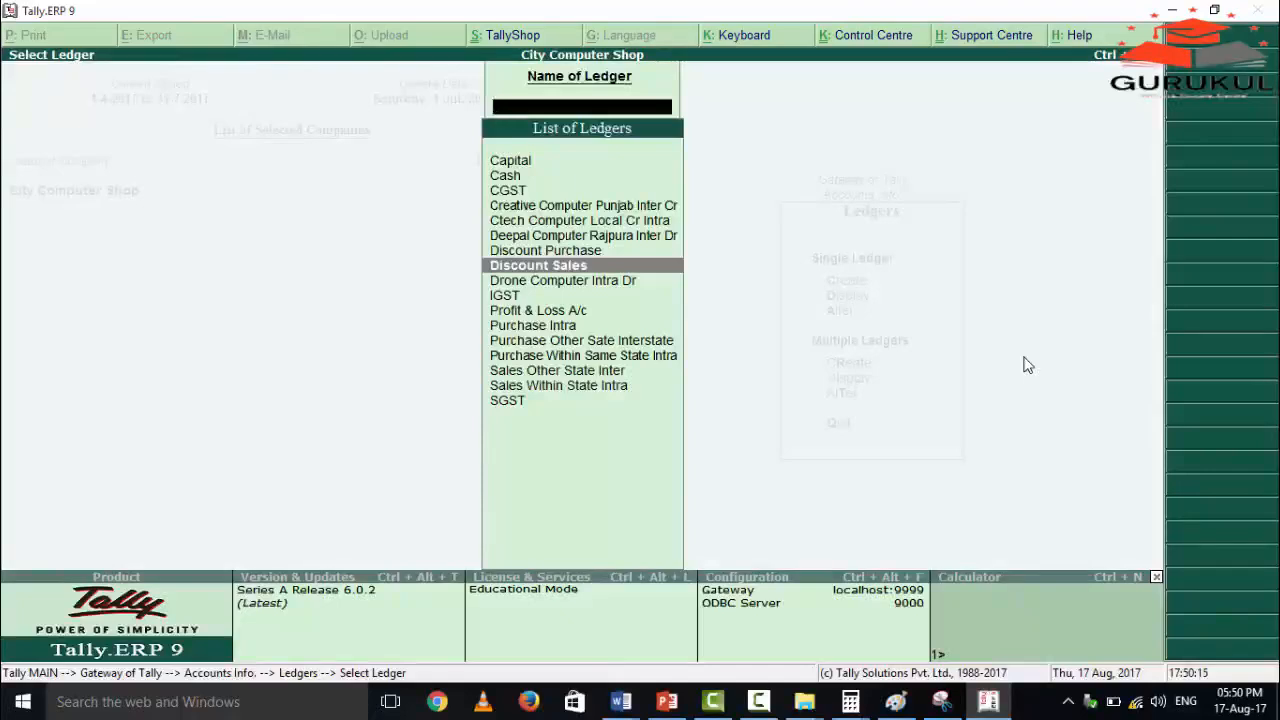
pyautogui.press('Return')
# Check the Discount Sales ledger's group, inventory and GST assessable value settings and accept the ledger as it is.
pyautogui.press('Return')
pyautogui.press('Return')
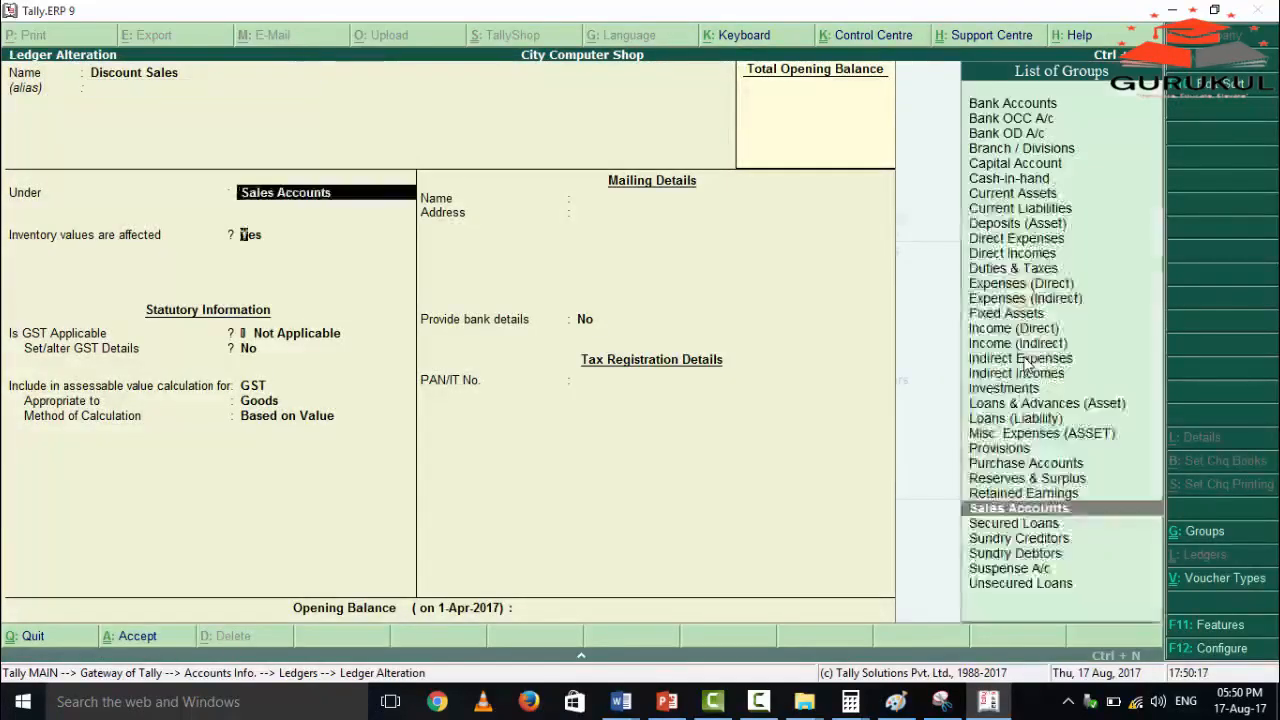
pyautogui.press('Return')
pyautogui.press('Return')
pyautogui.press('Return')
pyautogui.press('Return')
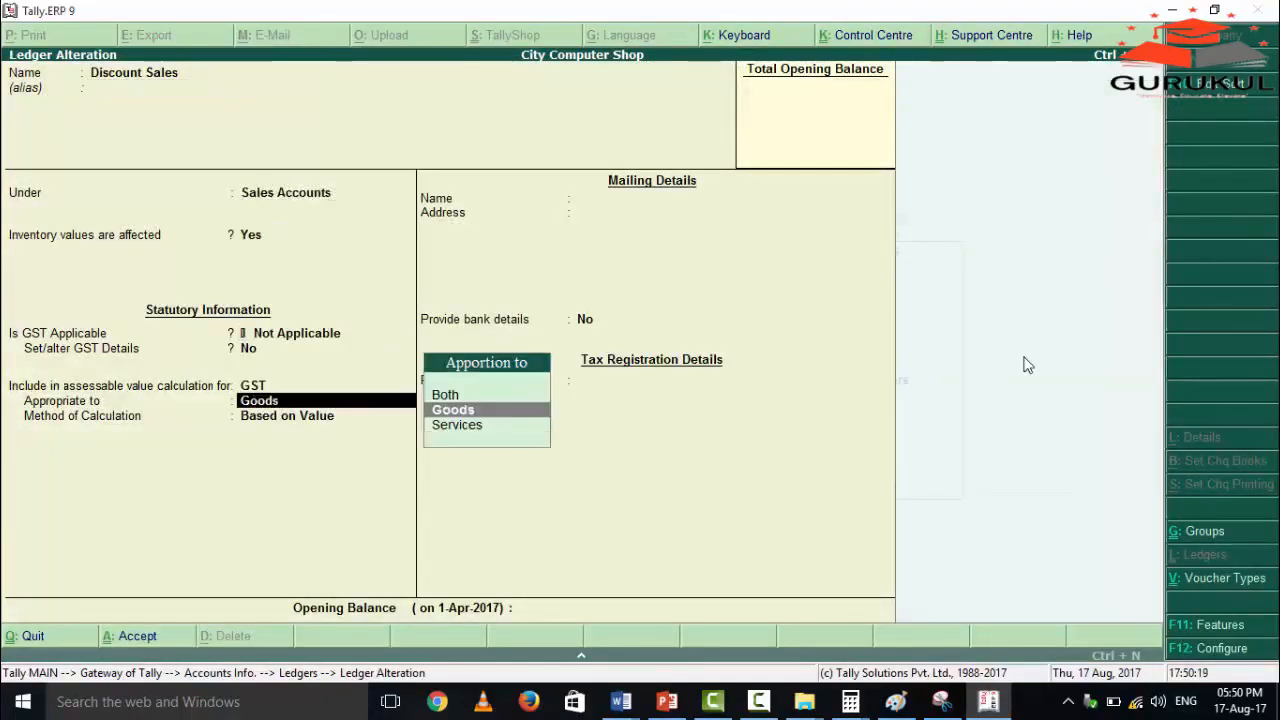
pyautogui.press('Return')
pyautogui.press('Return')
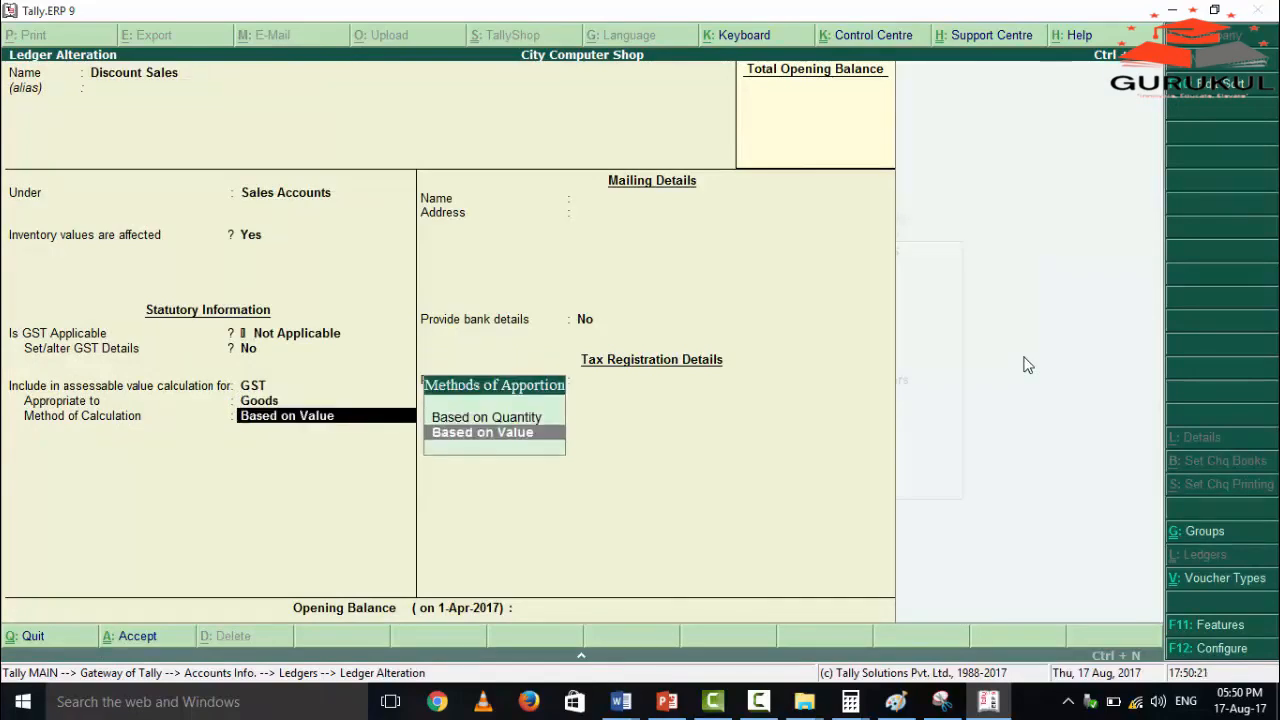
pyautogui.press('Return')
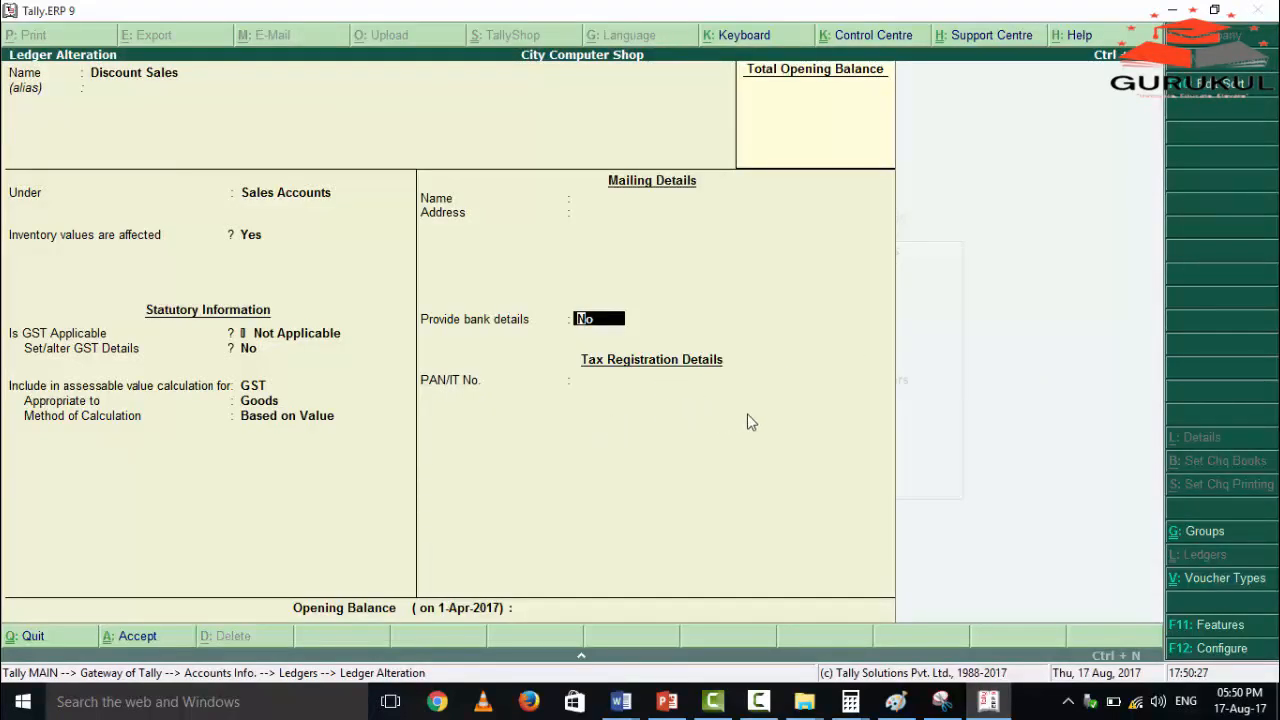
pyautogui.press('Return')
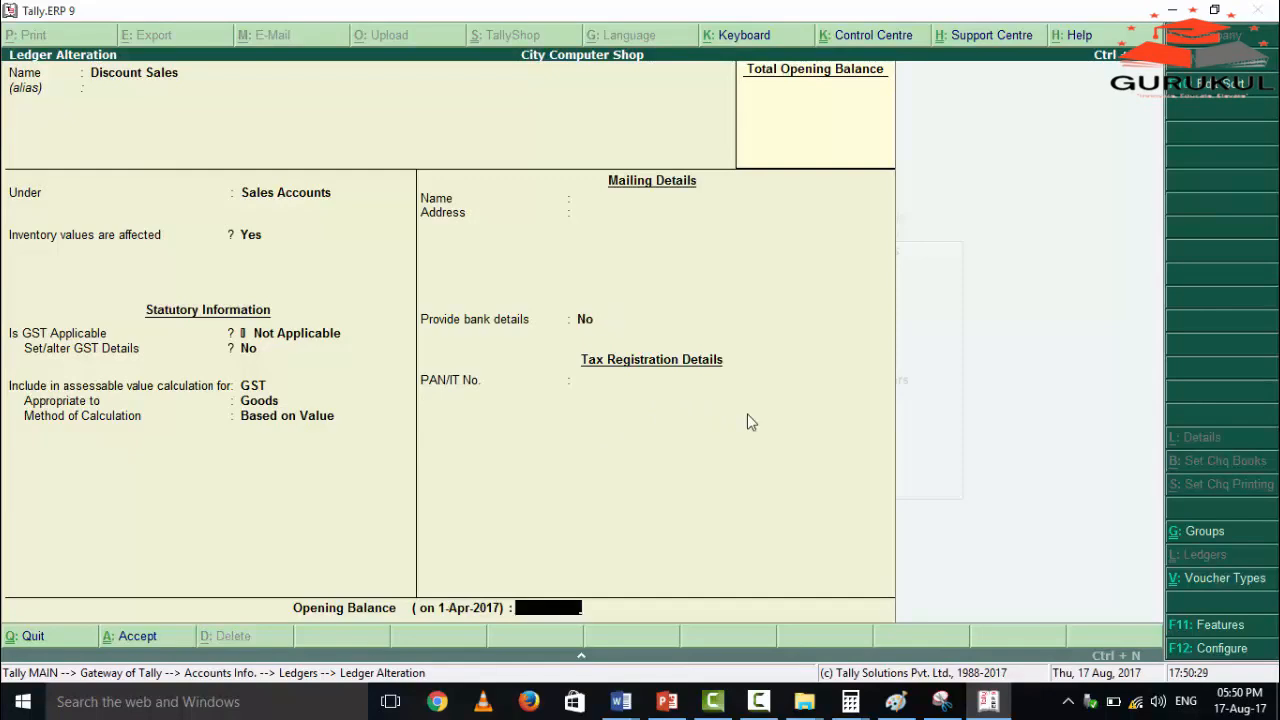
pyautogui.press('Return')
# Open the Discount Purchase ledger, check its group and GST assessable value settings, and accept it as it is.
pyautogui.press('Return')
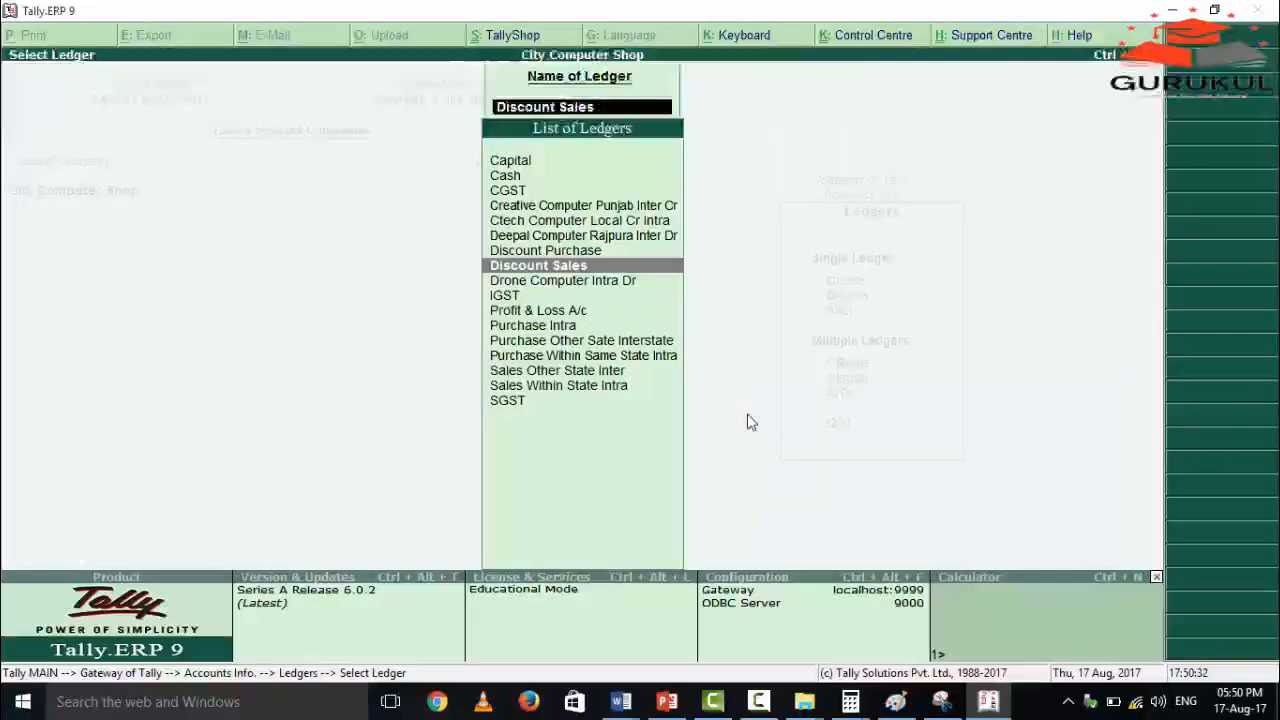
pyautogui.press('Up')
pyautogui.press('Return')
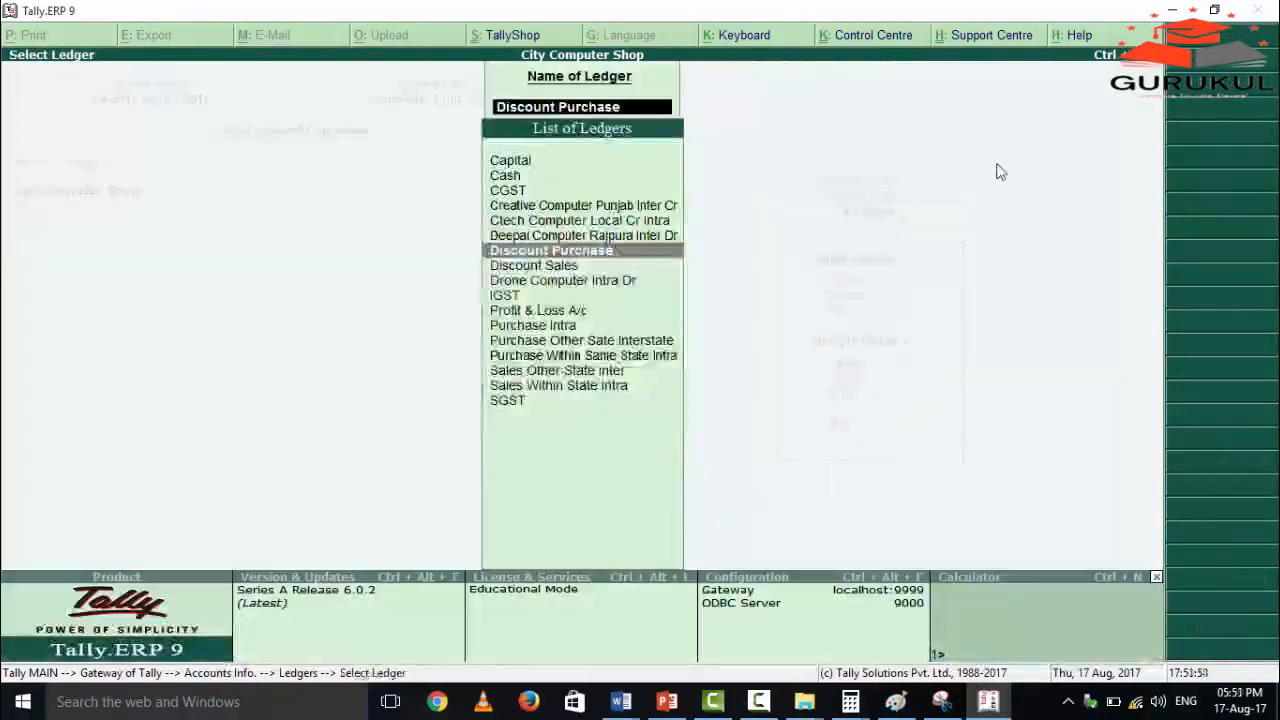
pyautogui.press('Return')
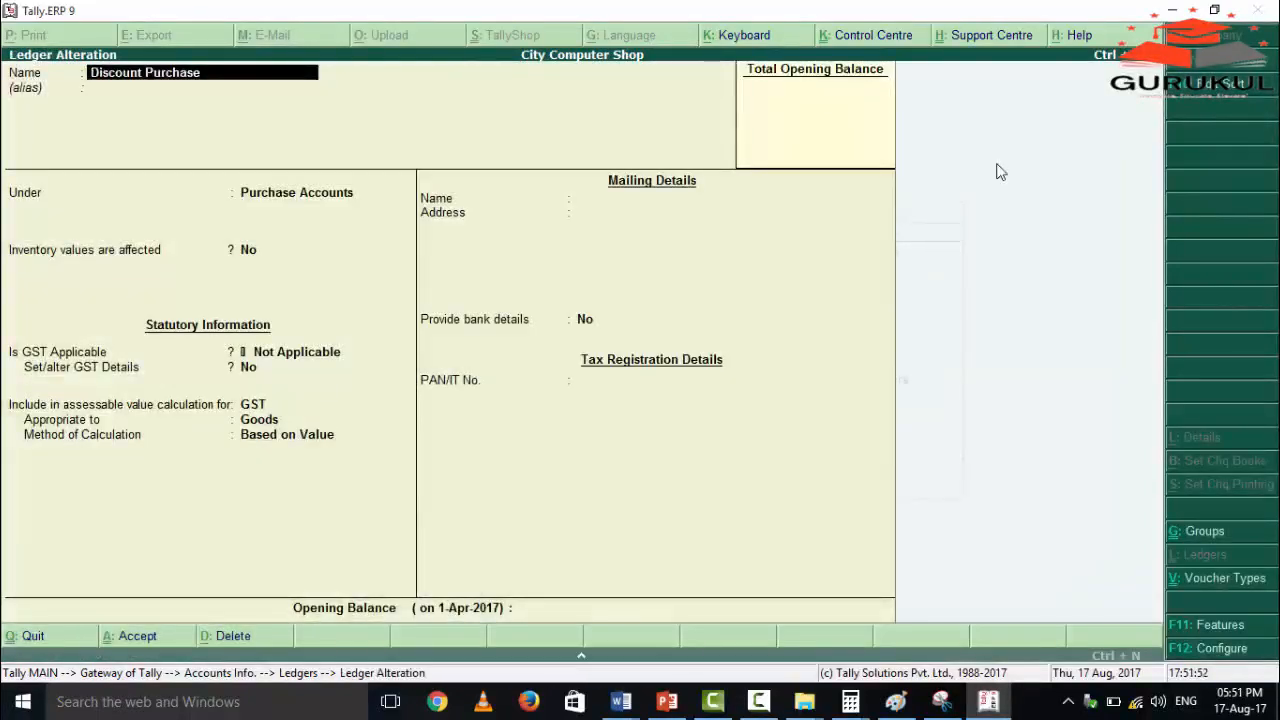
pyautogui.press('Return')
pyautogui.press('Return')
pyautogui.press('Return')
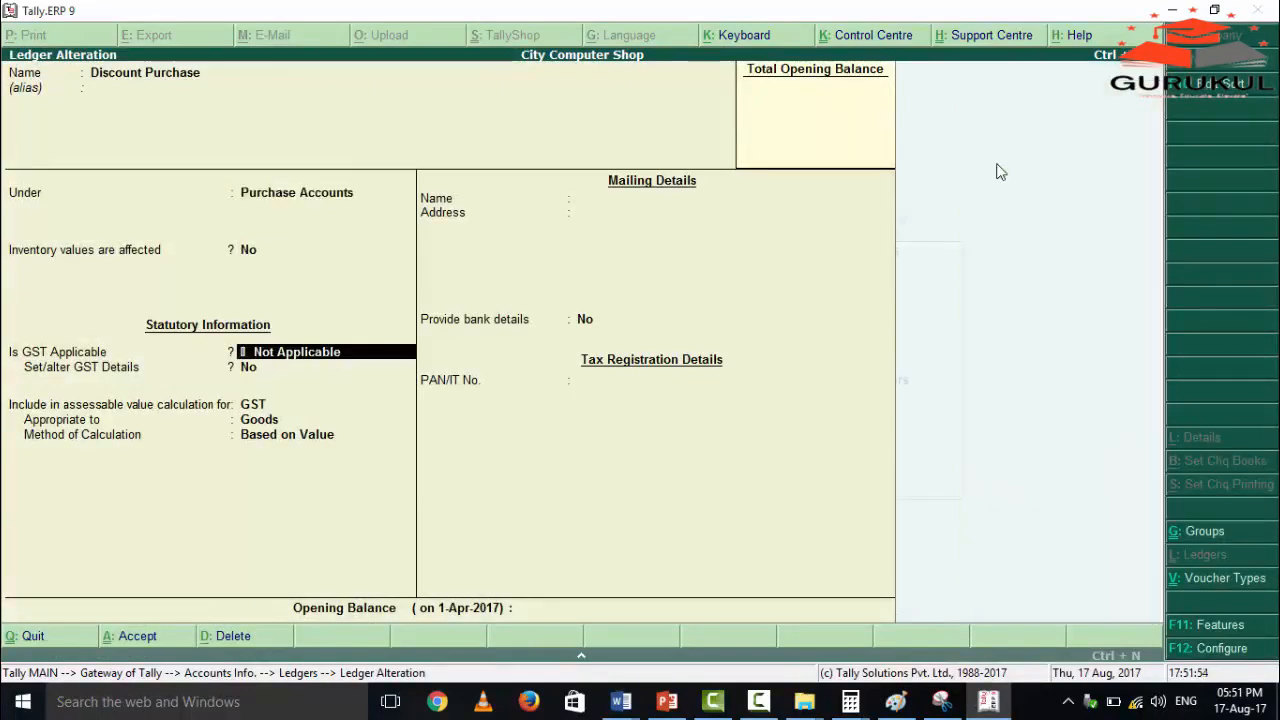
pyautogui.press('Return')
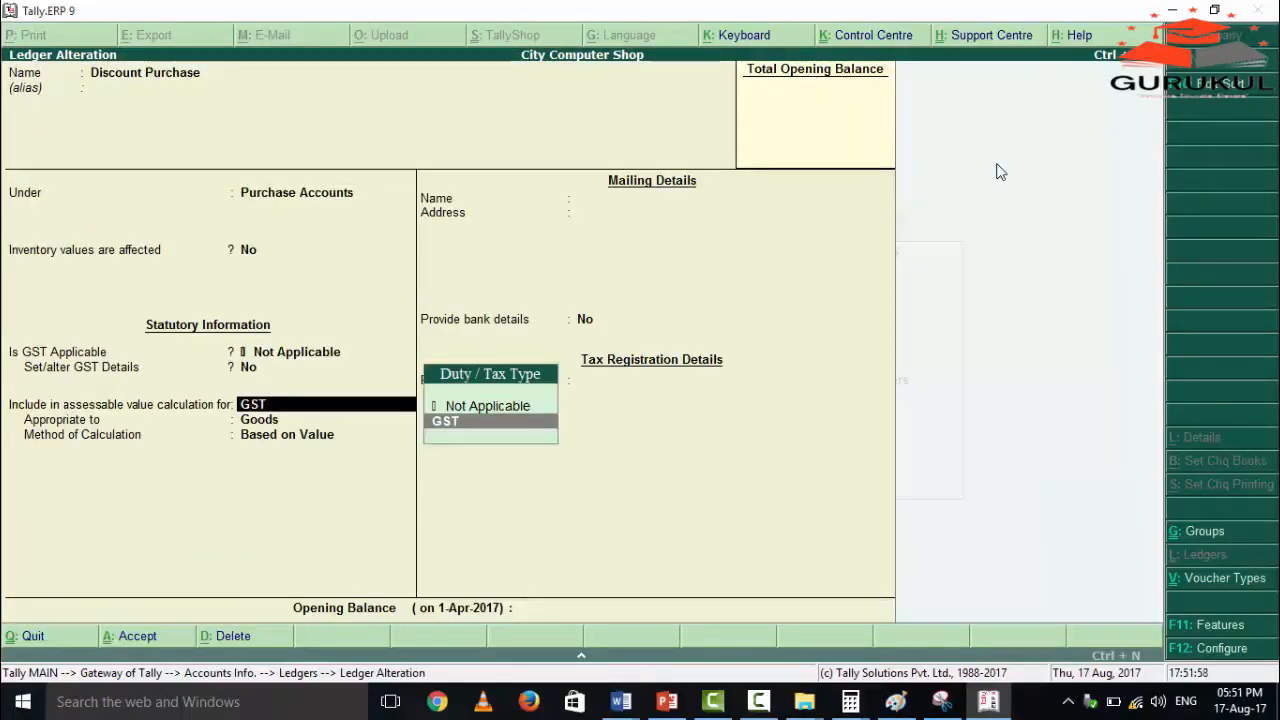
pyautogui.press('Return')
pyautogui.press('Return')
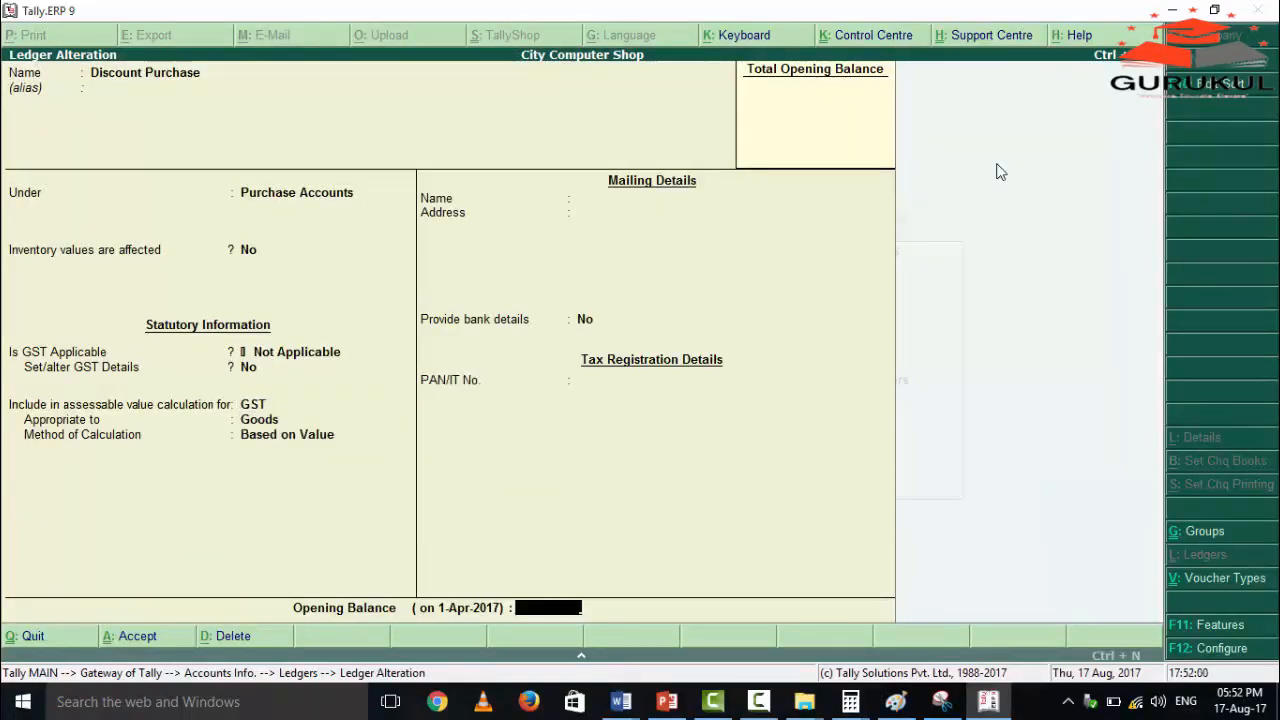
pyautogui.press('Return')
pyautogui.press('Return')
# Leave the ledger masters and open the Day Book from the Gateway of Tally.
pyautogui.press('Escape')
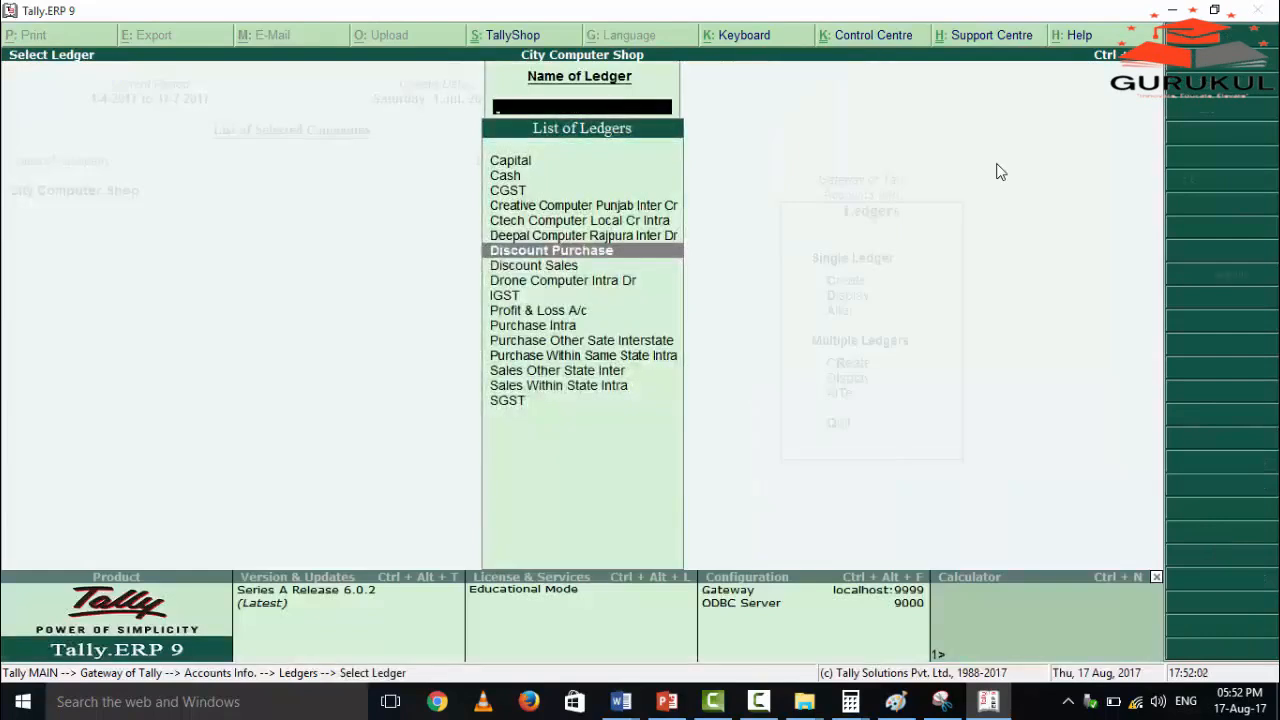
pyautogui.press('Escape')
pyautogui.press('Escape')
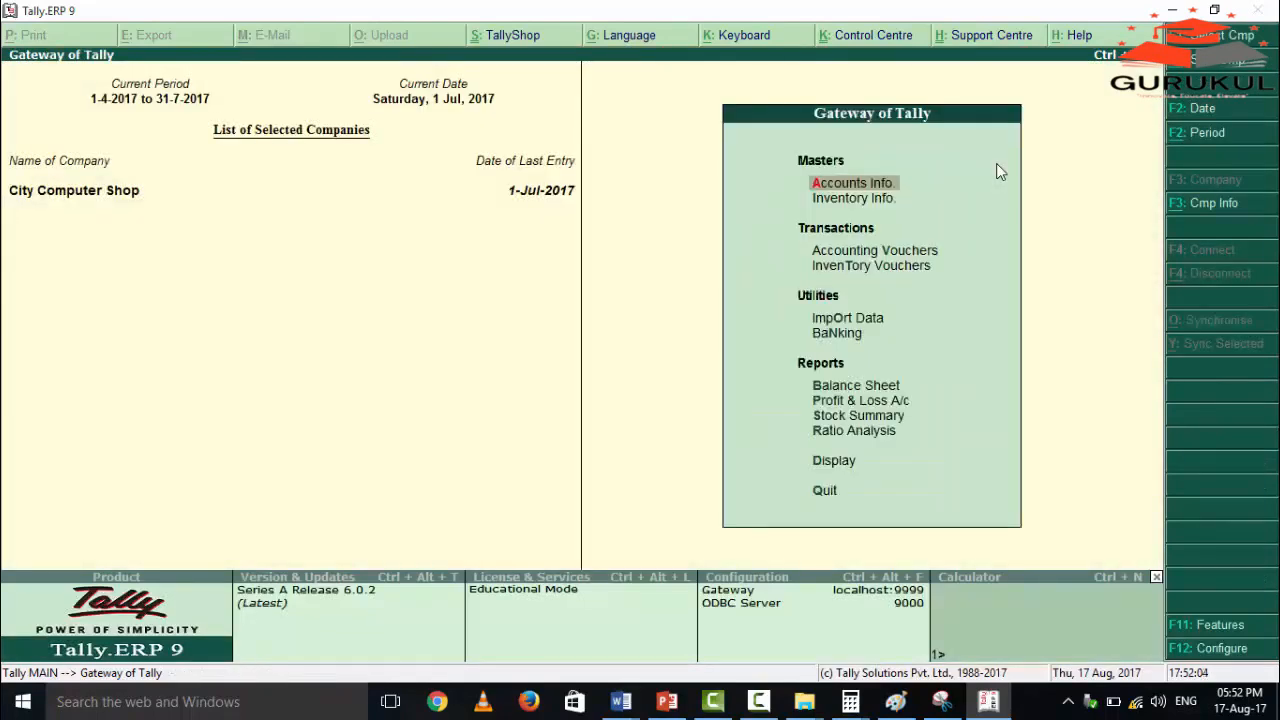
pyautogui.press('Up')
pyautogui.press('Up')
pyautogui.press('Return')
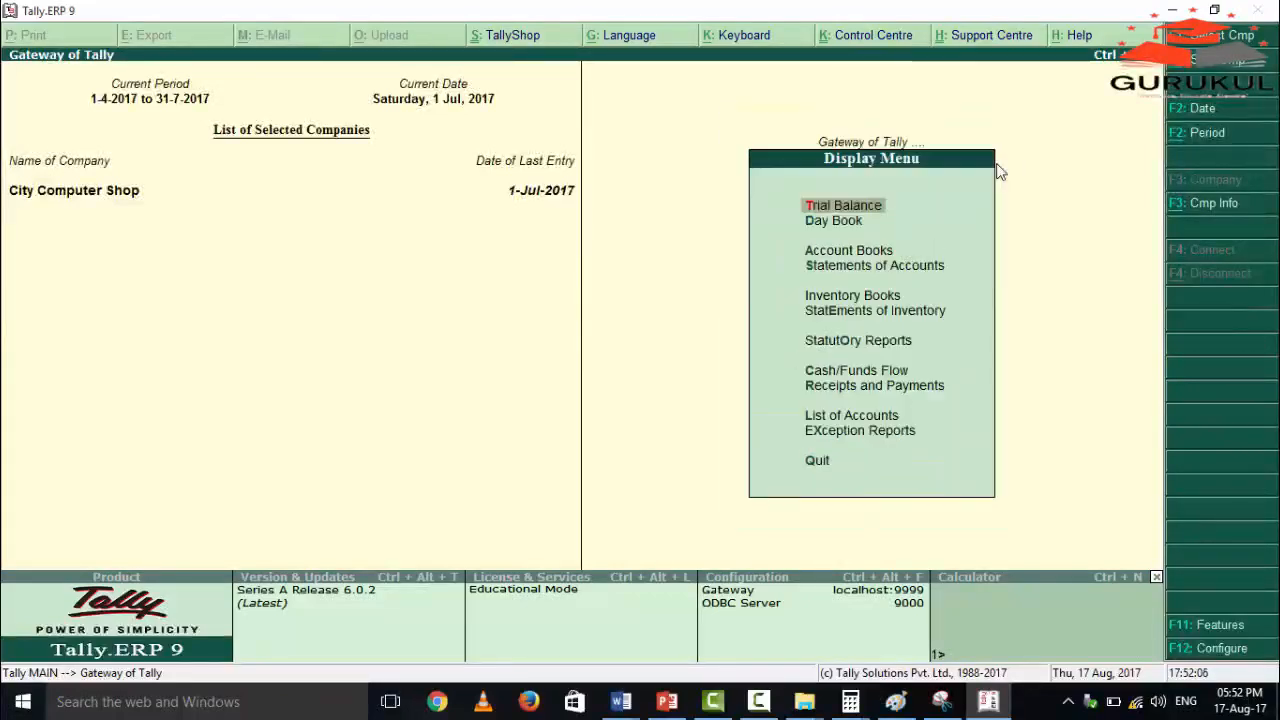
pyautogui.press('Down')
pyautogui.press('Return')
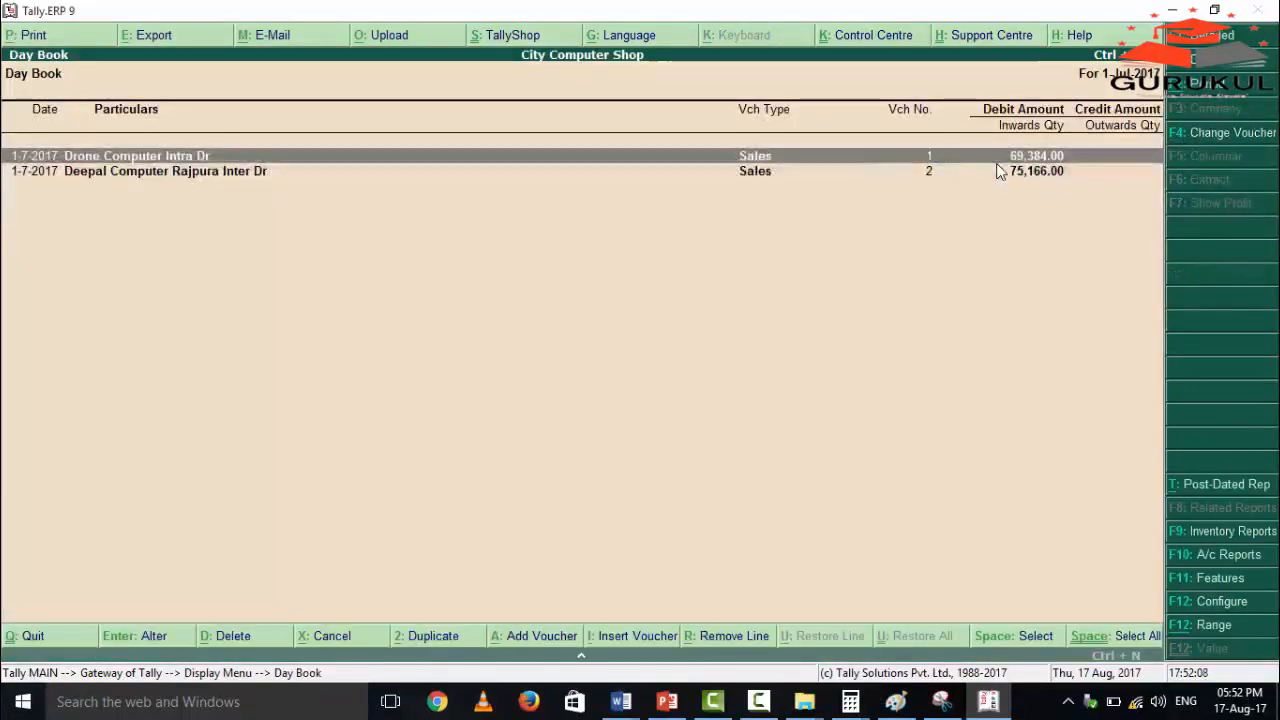
# Open the Drone Computer Intra Dr sales voucher and check its reference number, party details and sales ledger.
pyautogui.press('Return')
pyautogui.press('Return')
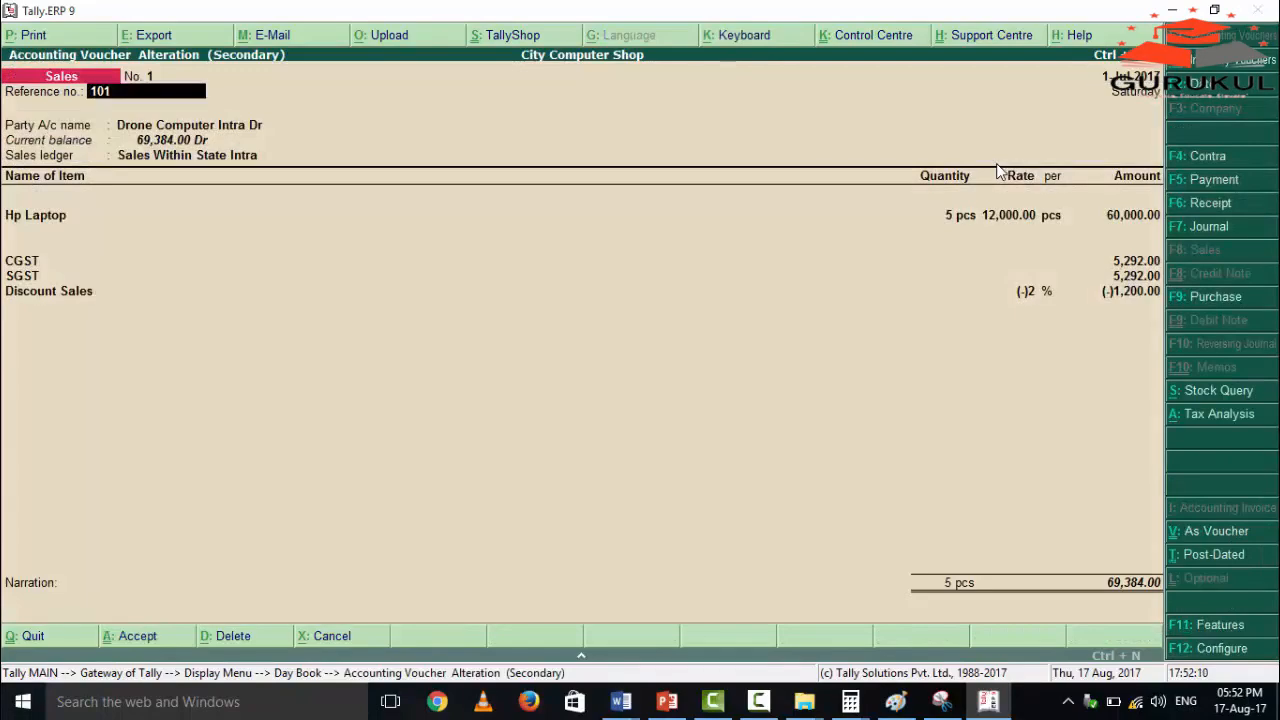
pyautogui.press('Return')
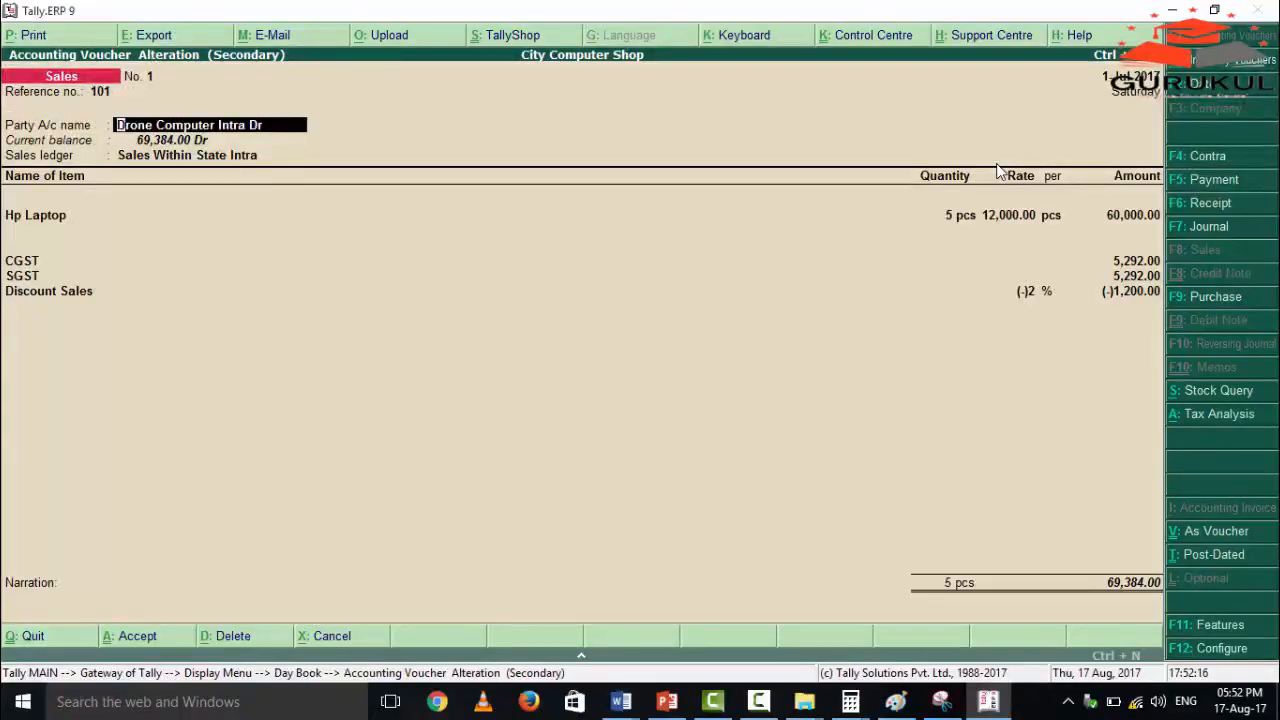
pyautogui.press('Return')
pyautogui.press('Return')
pyautogui.press('Return')
pyautogui.press('Return')
pyautogui.press('Return')
pyautogui.press('Return')
pyautogui.press('Return')
pyautogui.press('Return')
pyautogui.press('Return')
pyautogui.press('Return')
pyautogui.press('Return')
pyautogui.press('Return')
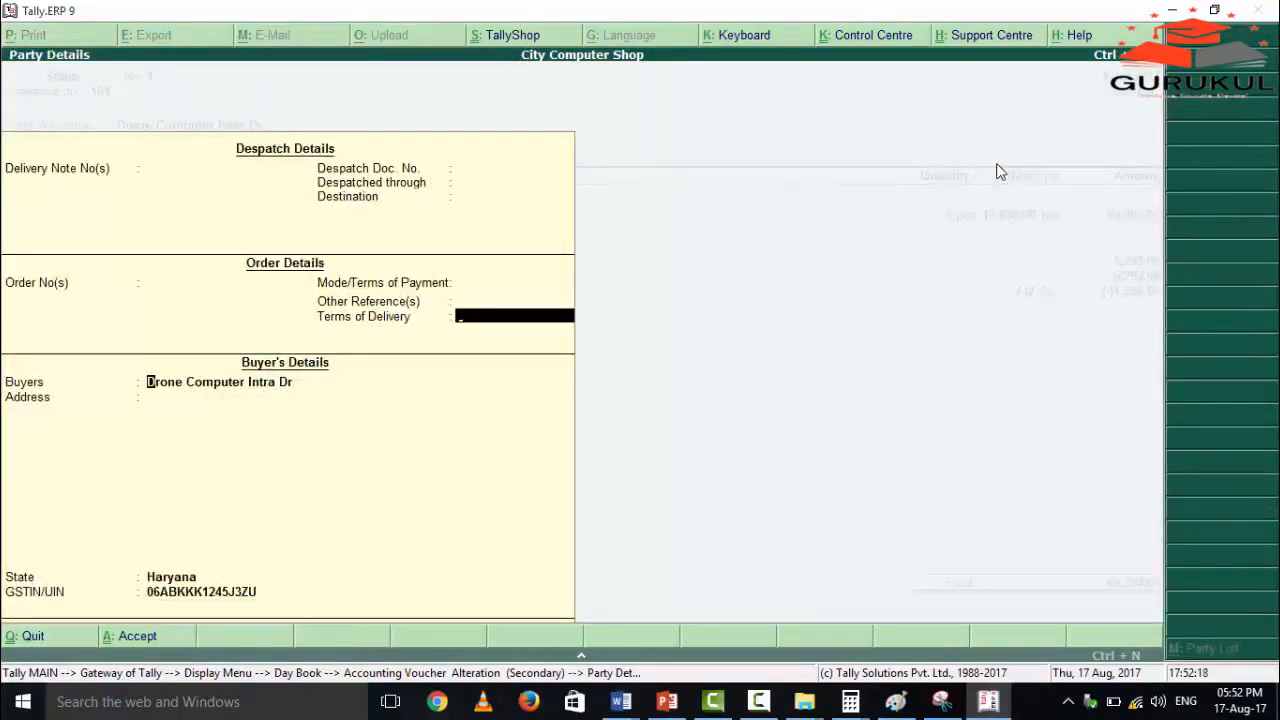
pyautogui.press('Return')
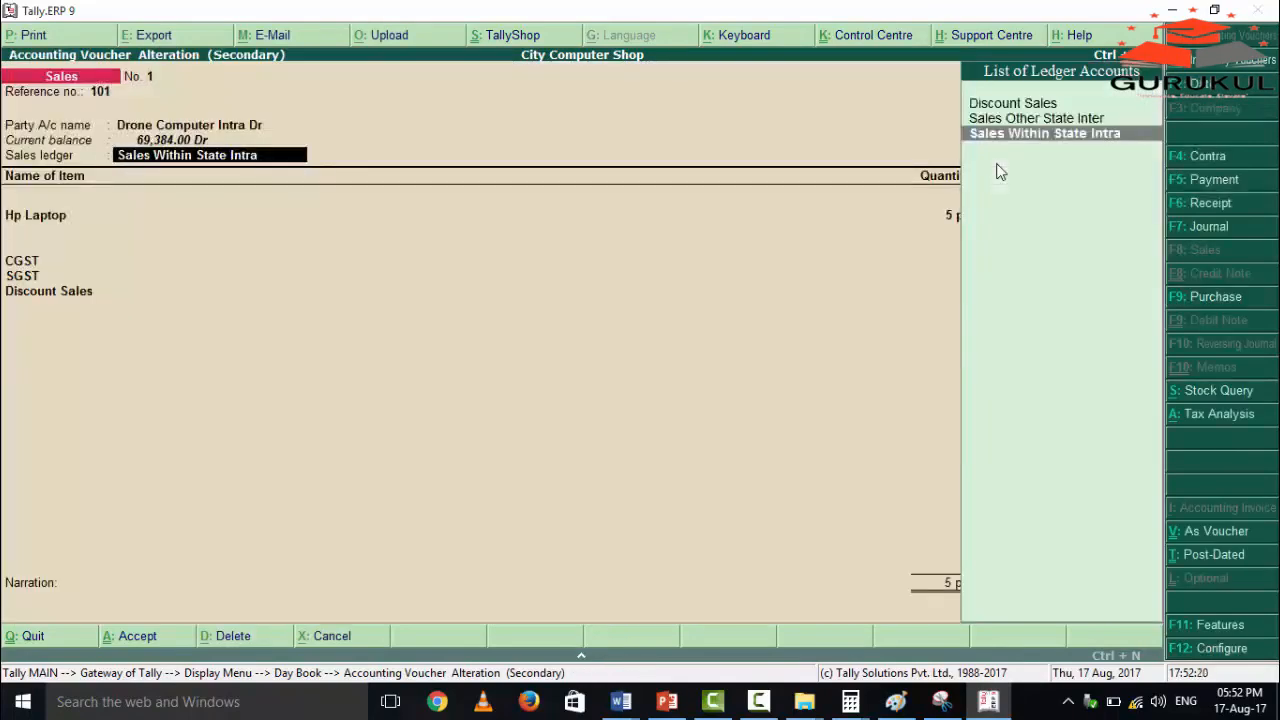
pyautogui.press('Return')
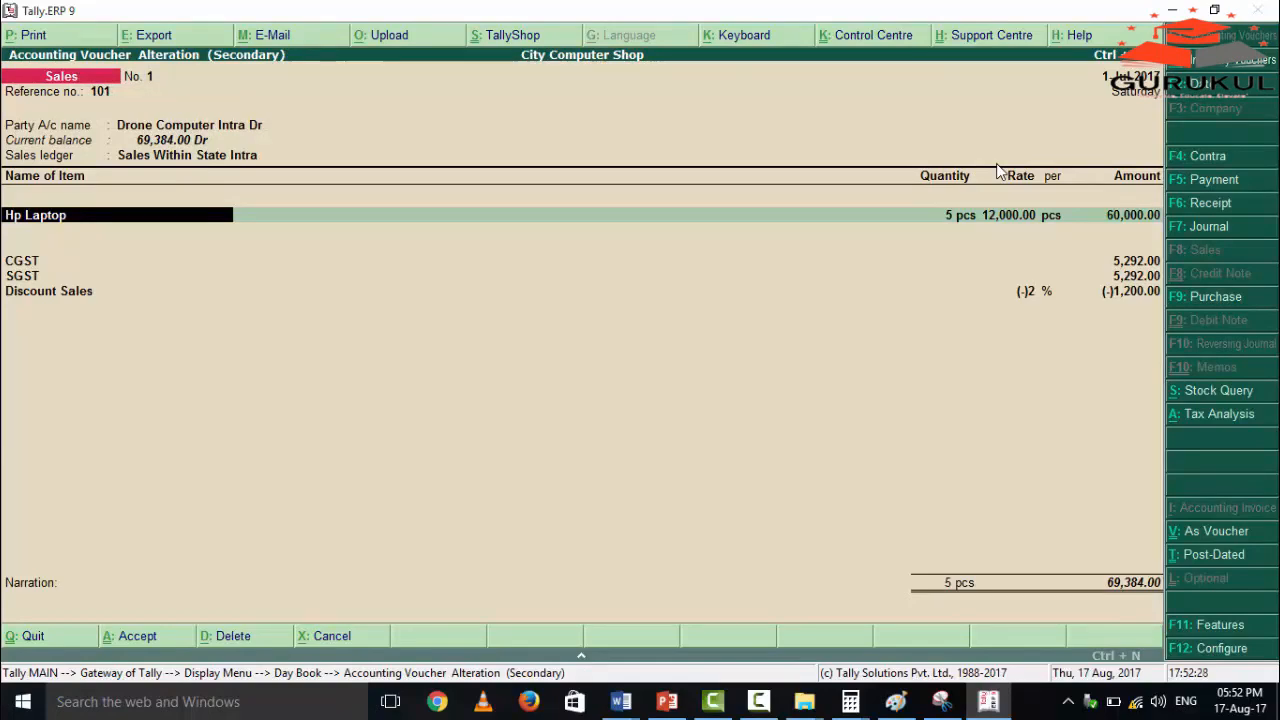
# Examine the Hp Laptop quantity, rate and amount and the CGST line in the sales voucher.
pyautogui.press('Return')
pyautogui.press('Return')
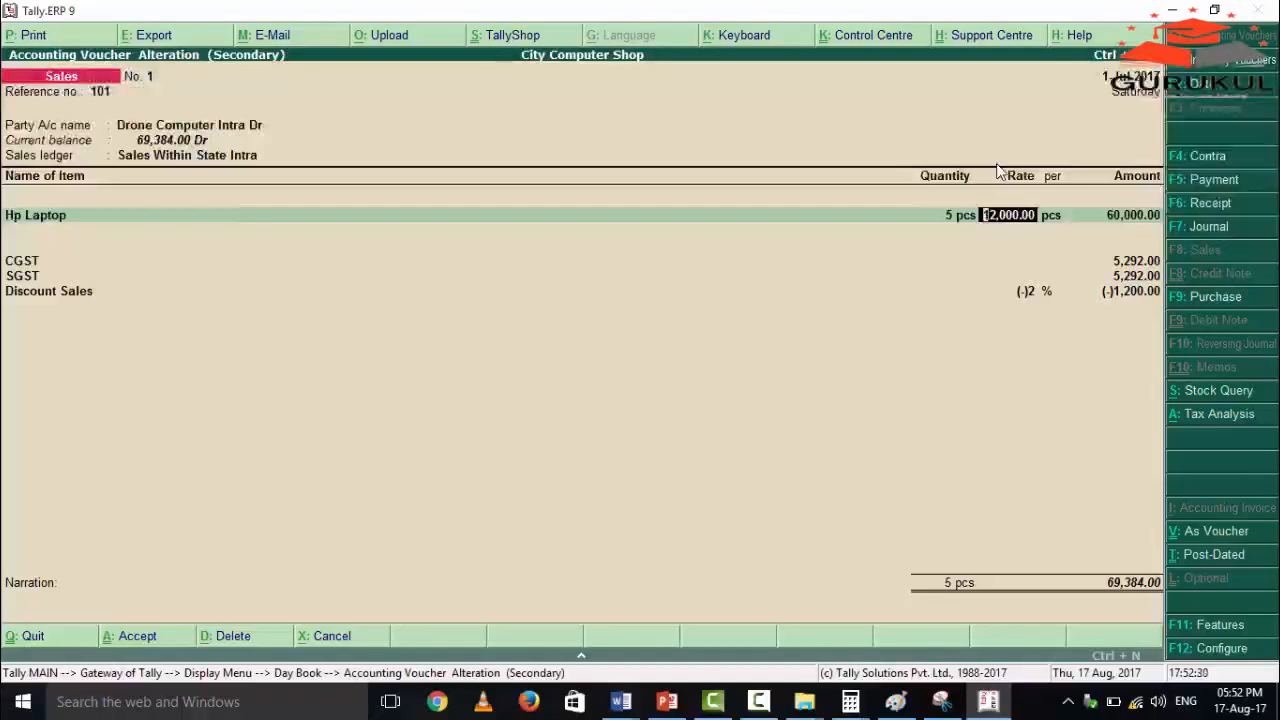
pyautogui.press('Return')
pyautogui.press('Return')
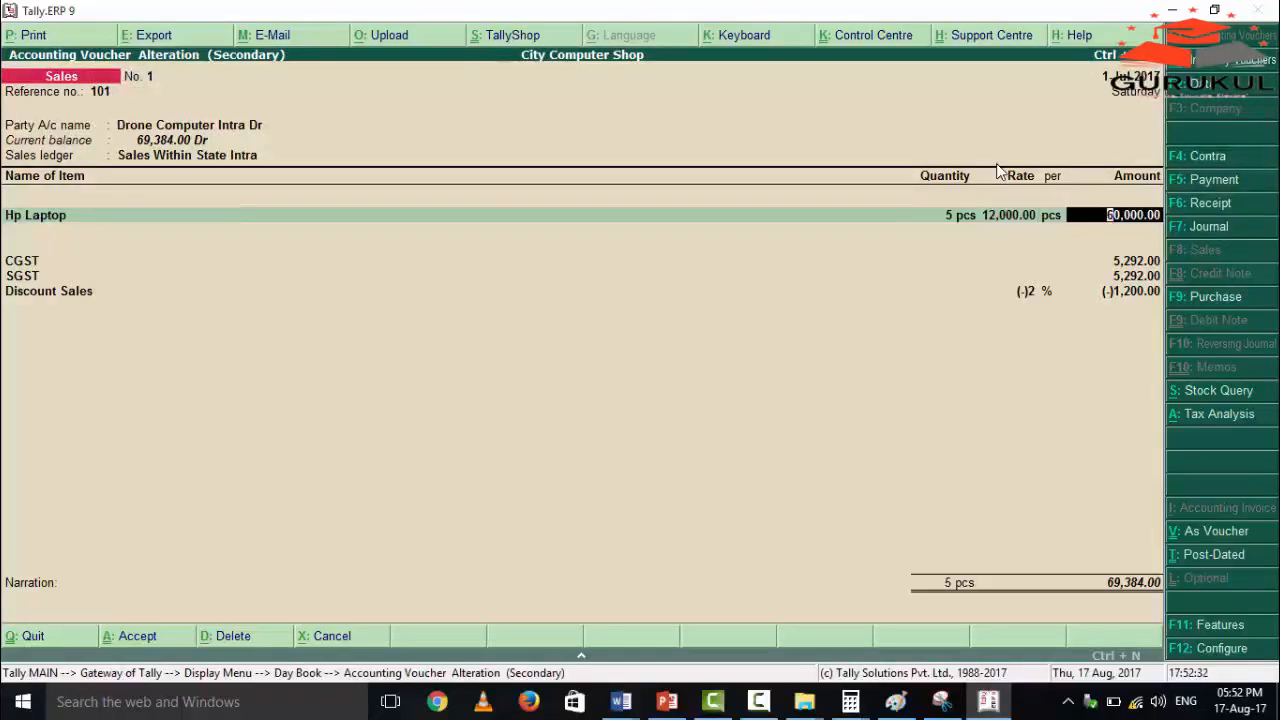
pyautogui.press('Return')
pyautogui.press('Return')
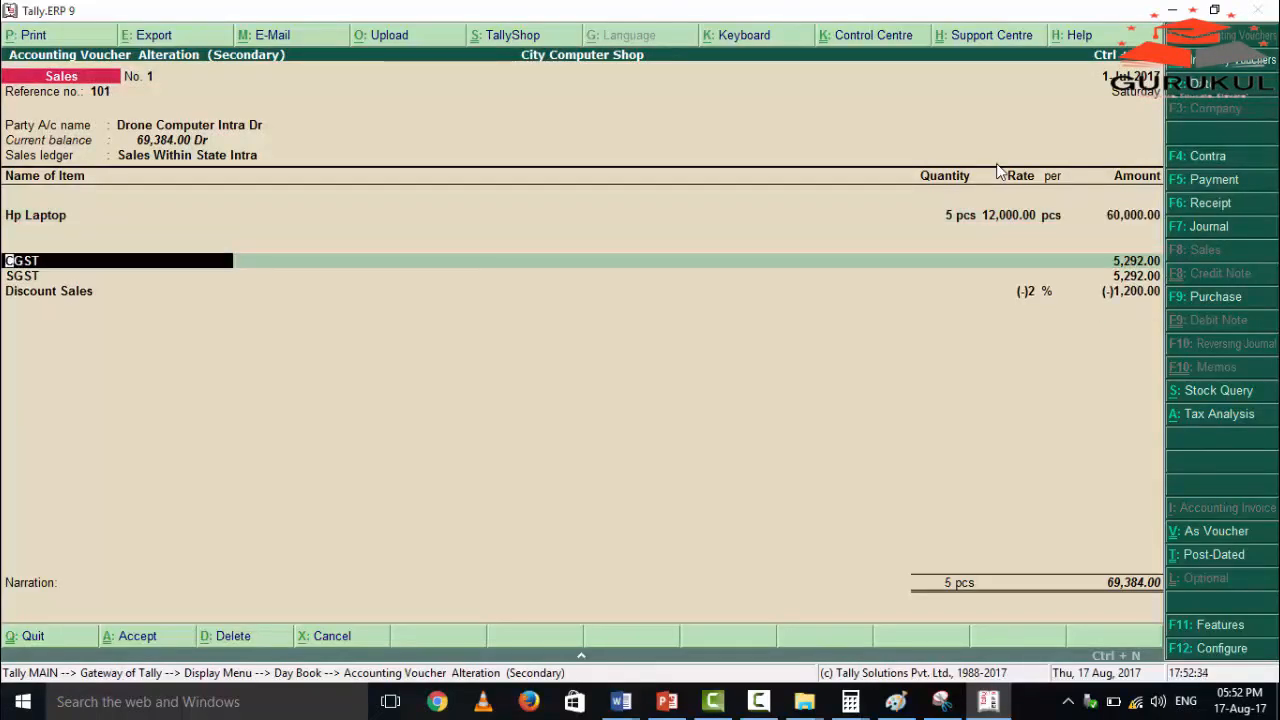
pyautogui.press('Return')
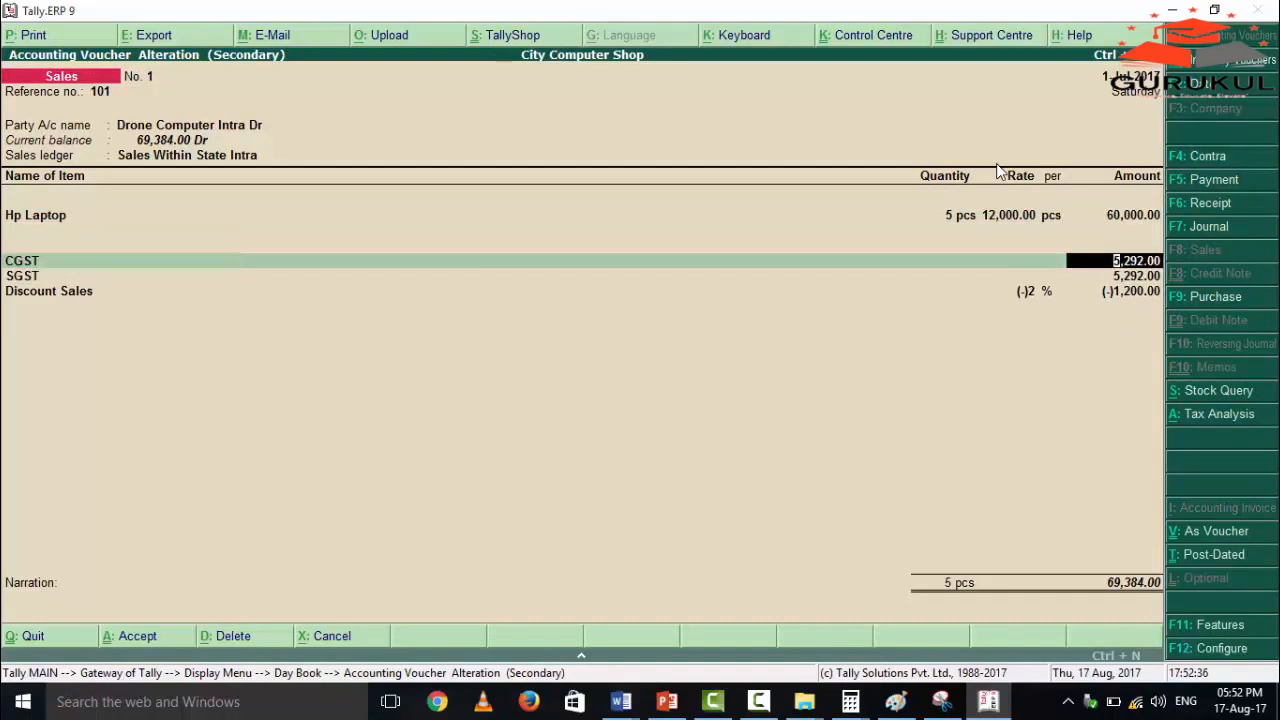
pyautogui.press('Return')
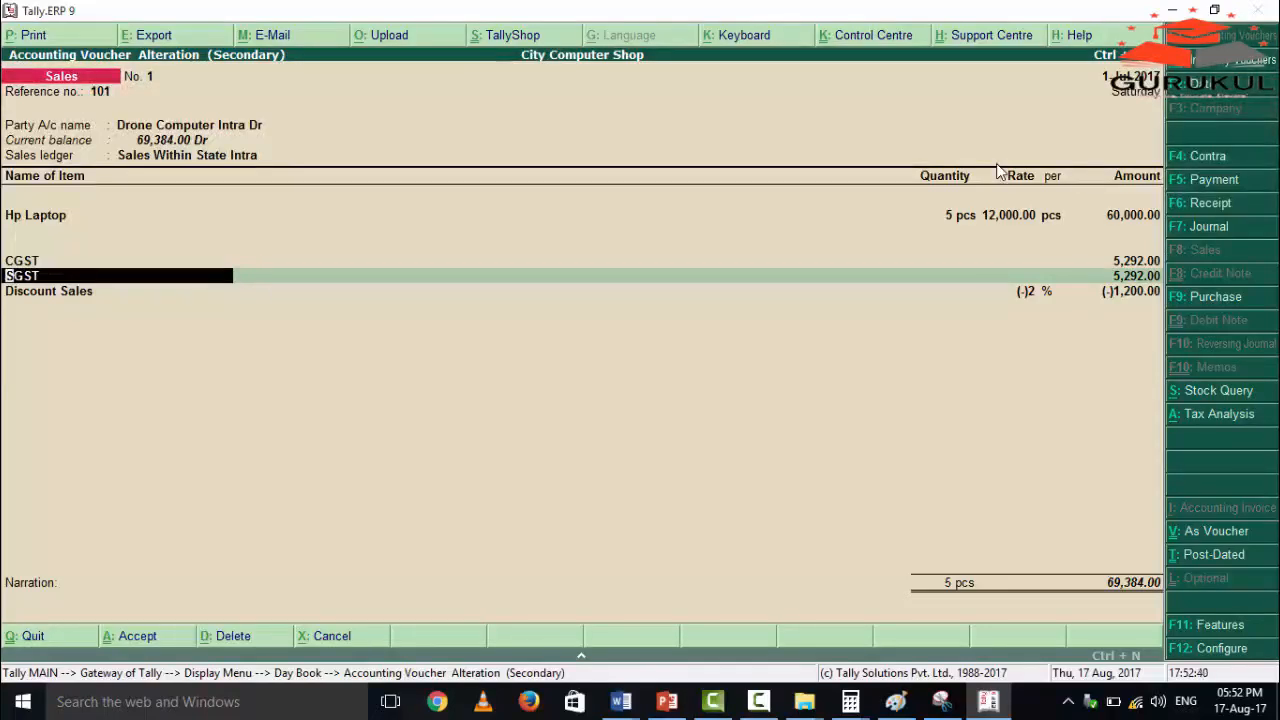
# Quit the sales voucher without saving and delete the Drone Computer Intra Dr voucher from the Day Book.
pyautogui.press('BackSpace')
pyautogui.press('Escape')
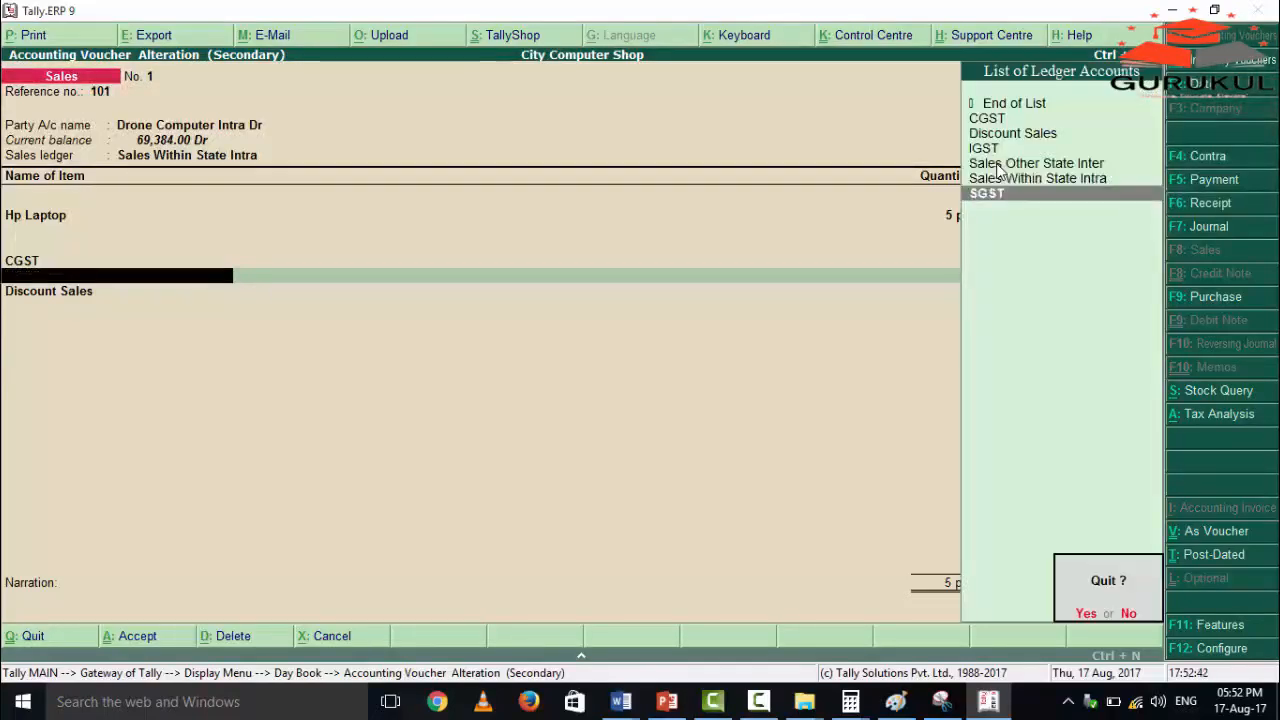
pyautogui.press('Return')
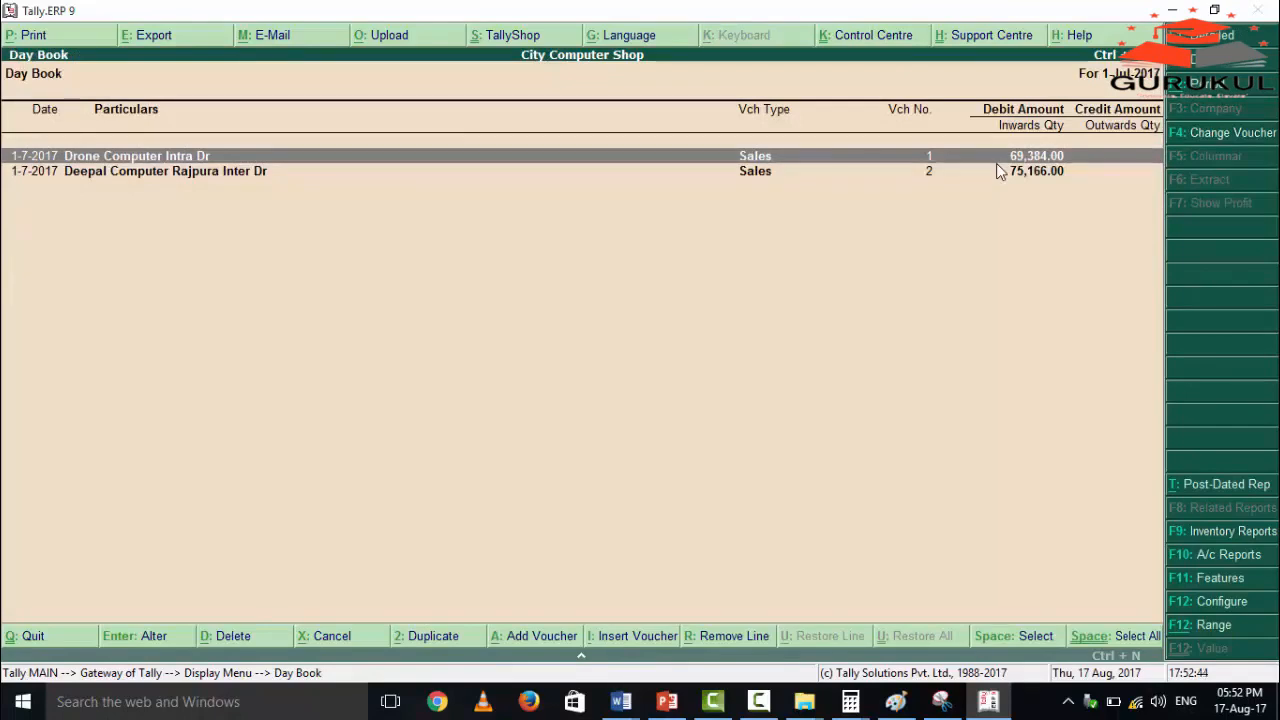
pyautogui.hotkey('alt', 'd')
pyautogui.press('Return')
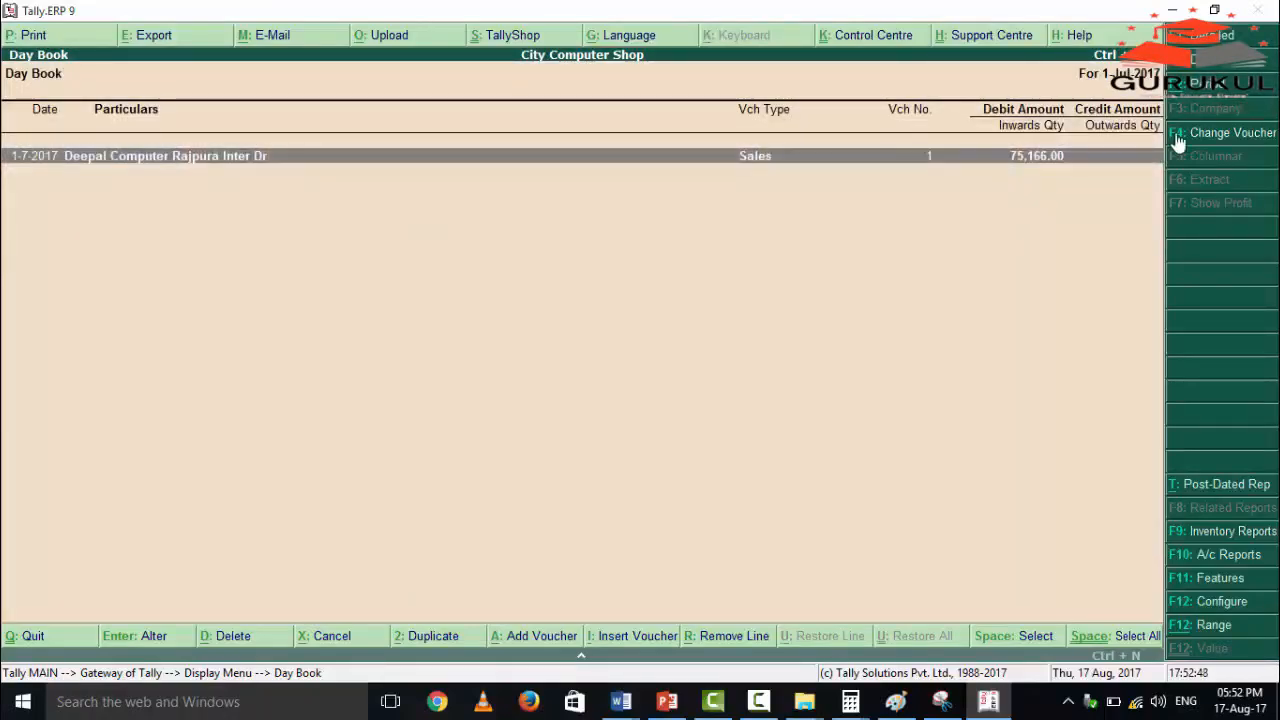
# Leave the Day Book and start a new sales voucher with reference number 101.
pyautogui.press('Escape')
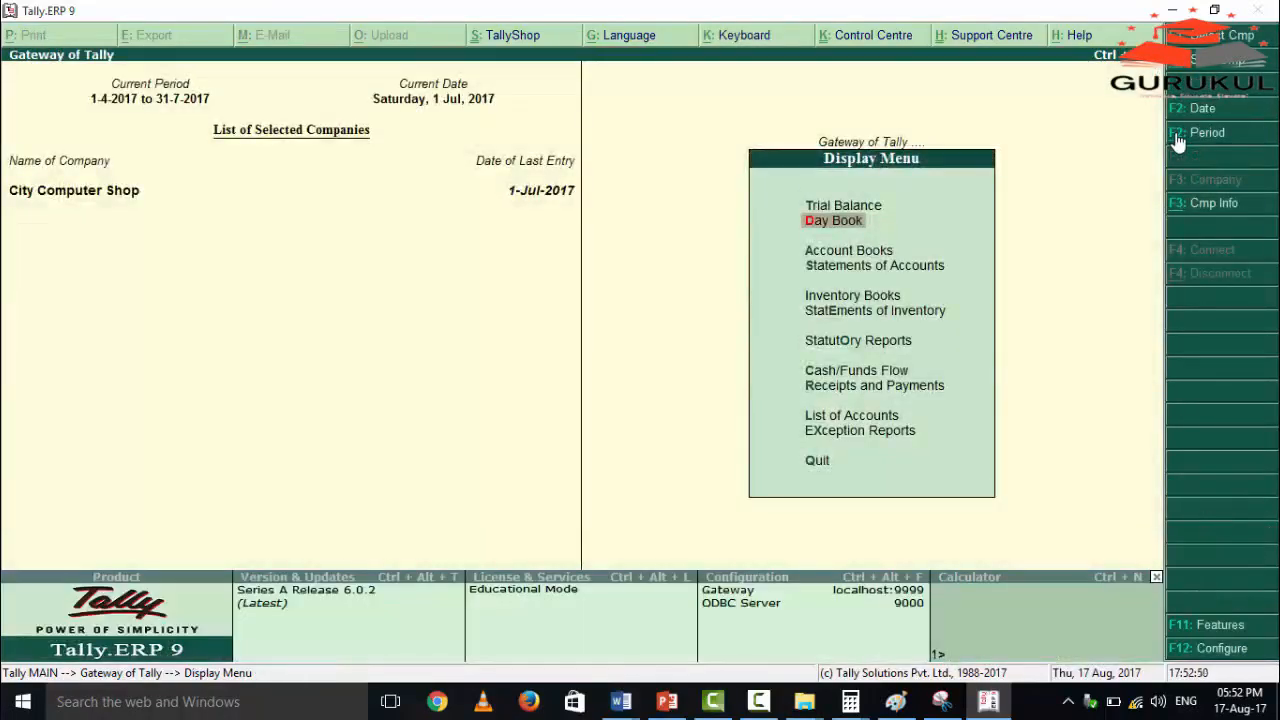
pyautogui.press('Escape')
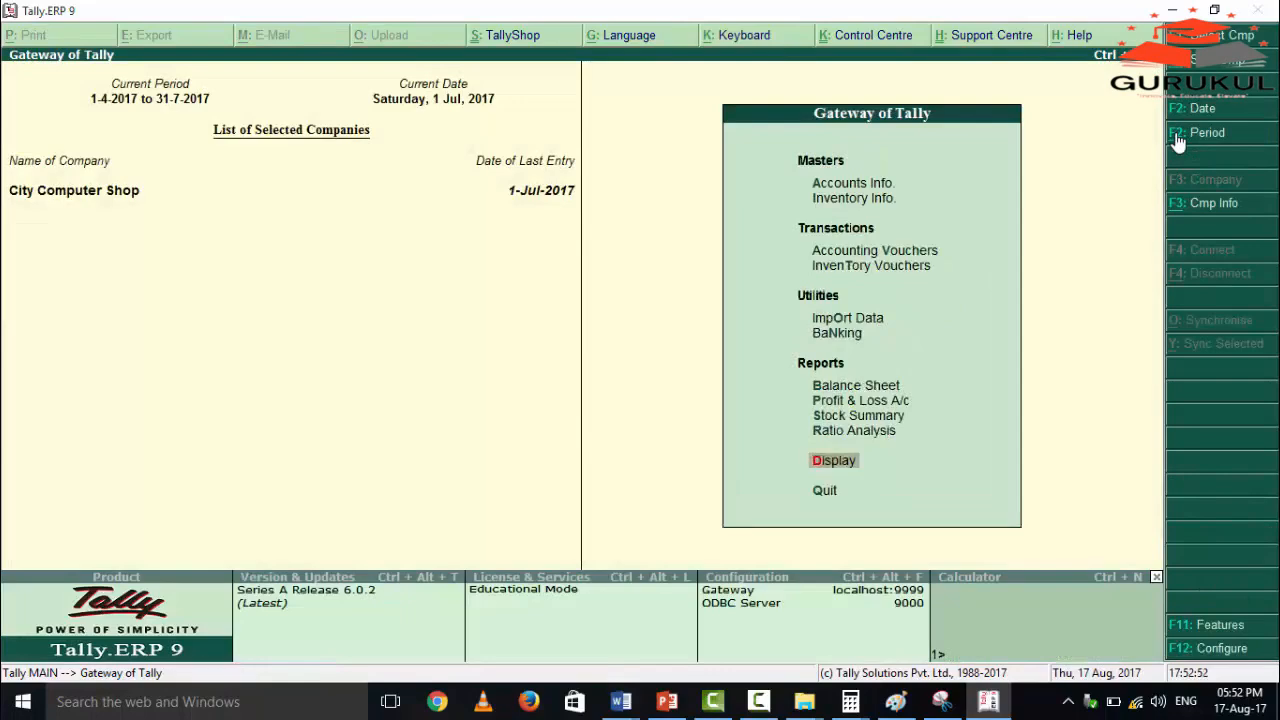
pyautogui.press('Down')
pyautogui.press('Down')
pyautogui.press('Down')
pyautogui.press('Down')
pyautogui.press('Return')
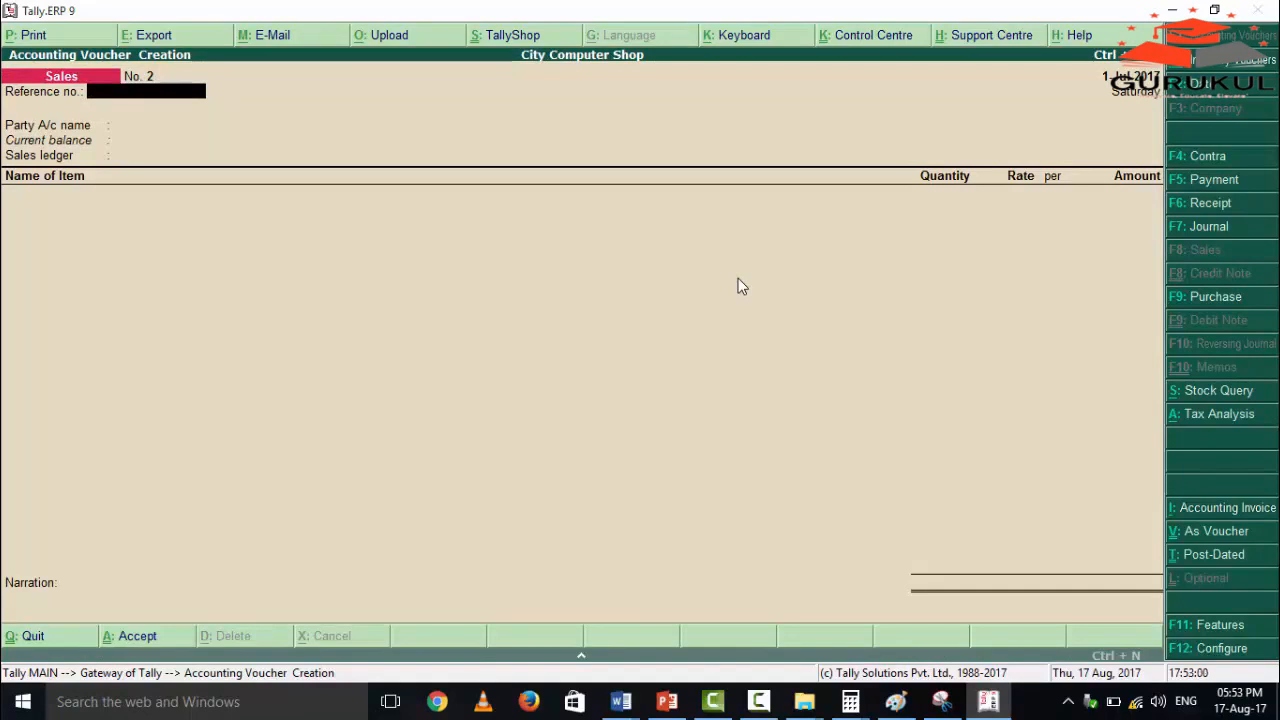
pyautogui.write('01')
pyautogui.press('Return')
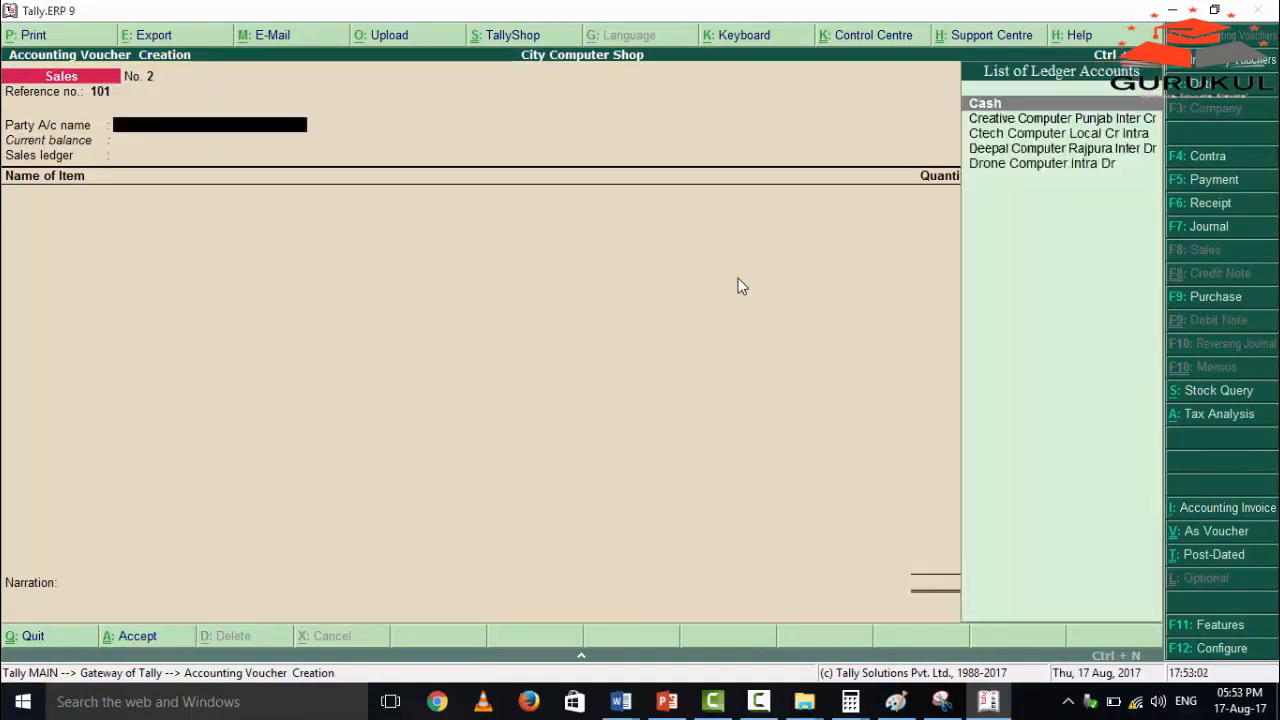
# Select Drone Computer Intra Dr as the party account of the sales voucher.
pyautogui.press('Down')
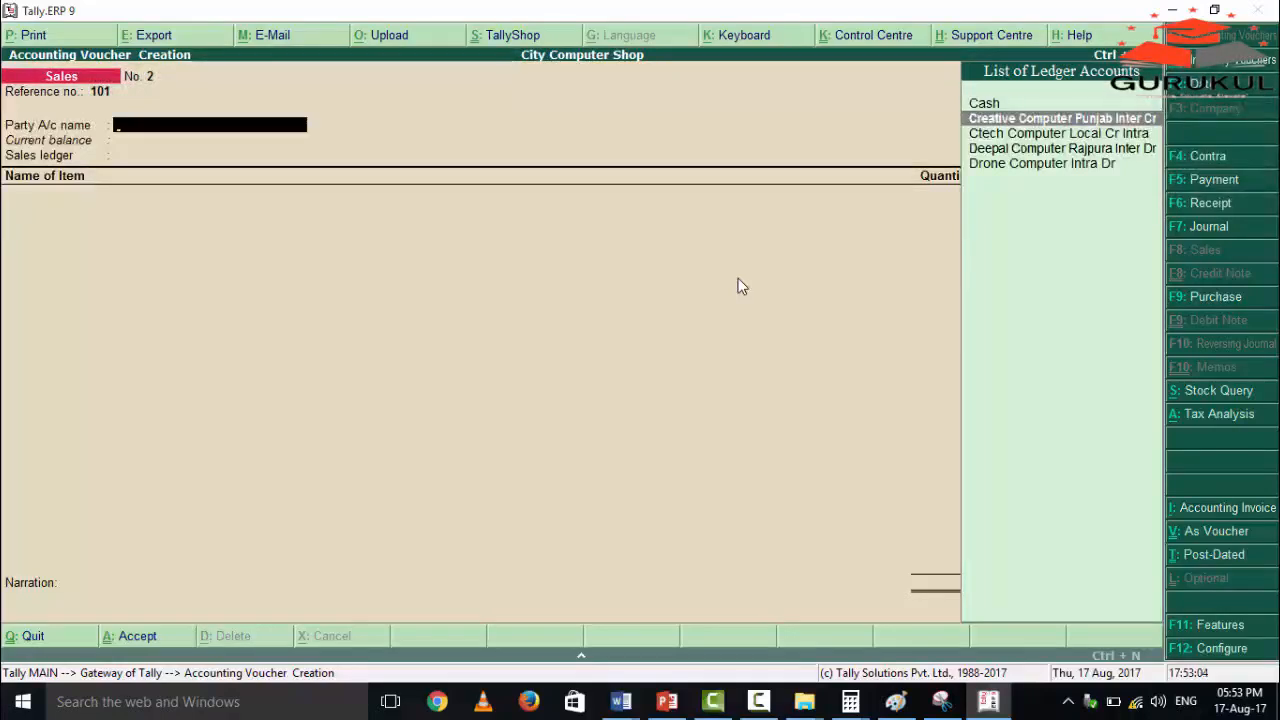
pyautogui.press('Down')
pyautogui.press('Down')
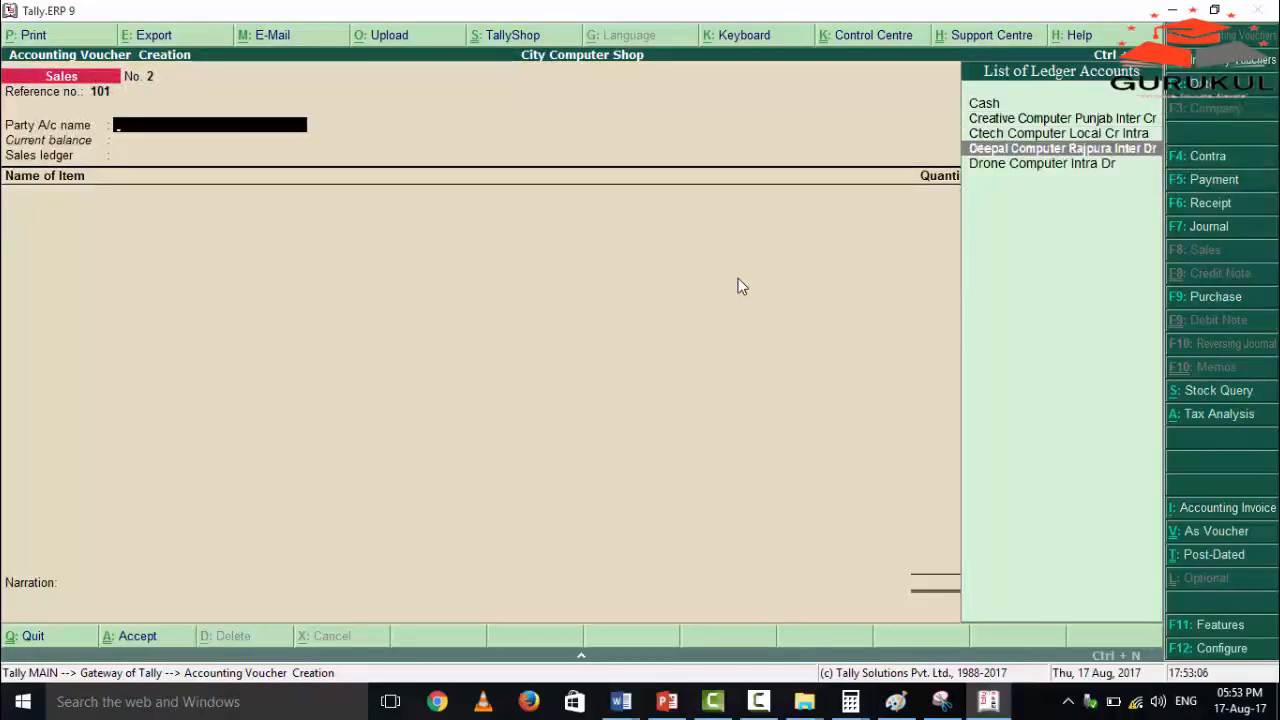
pyautogui.press('Up')
pyautogui.press('Down')
pyautogui.press('Down')
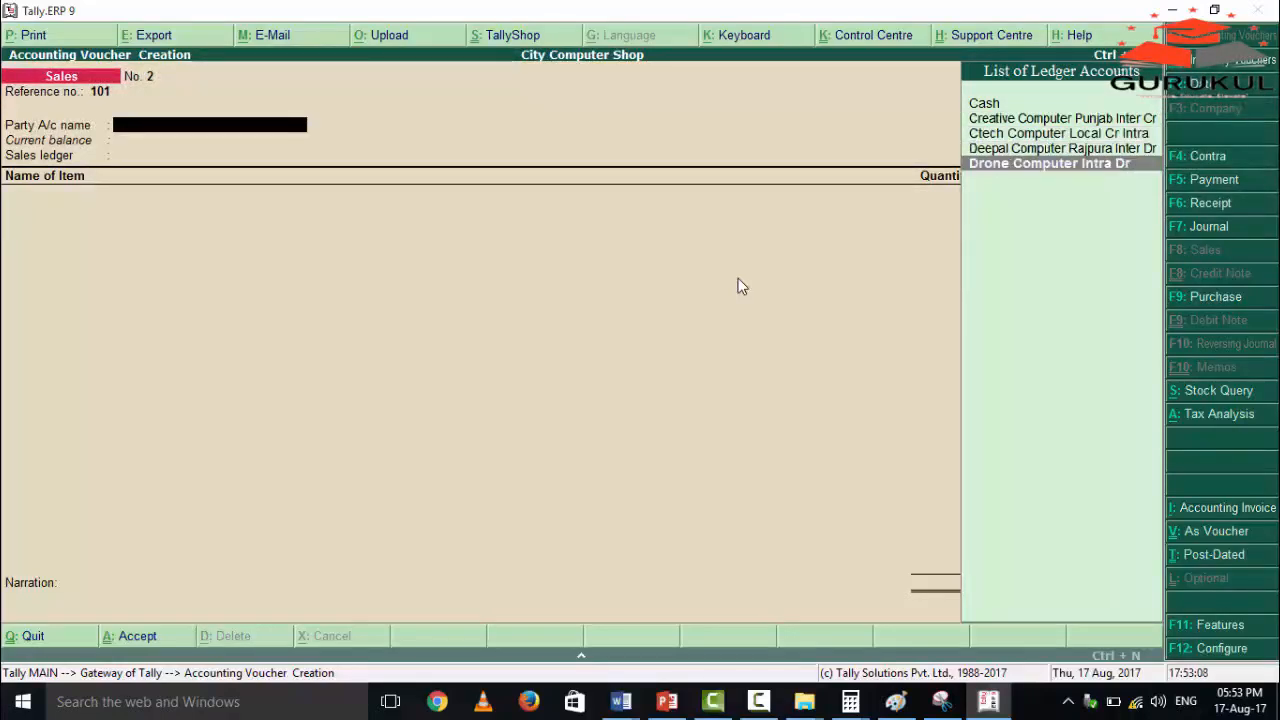
pyautogui.press('Return')
pyautogui.press('Return')
# Leave the despatch and order details blank and accept the prefilled buyer's details for the party.
pyautogui.press('Return')
pyautogui.press('Return')
pyautogui.press('Return')
pyautogui.press('Return')
pyautogui.press('Return')
pyautogui.press('Return')
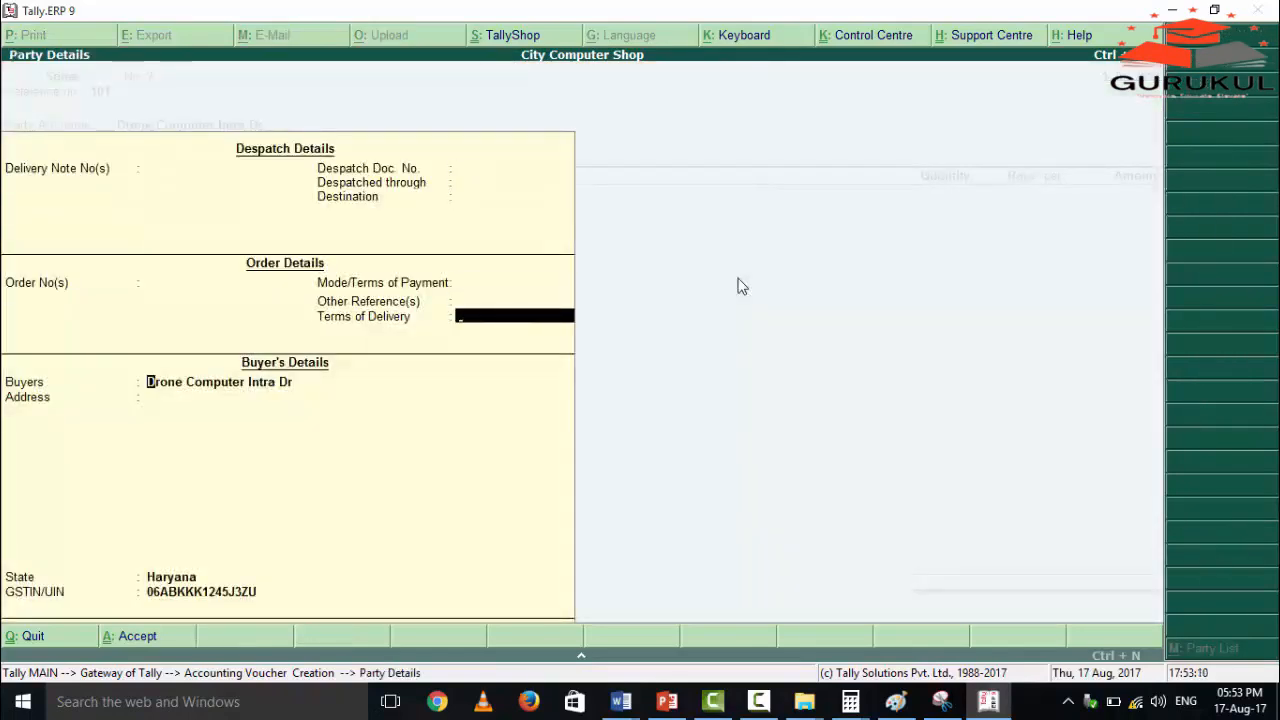
pyautogui.press('Return')
pyautogui.press('Return')
pyautogui.press('Return')
pyautogui.press('Return')
pyautogui.press('Return')
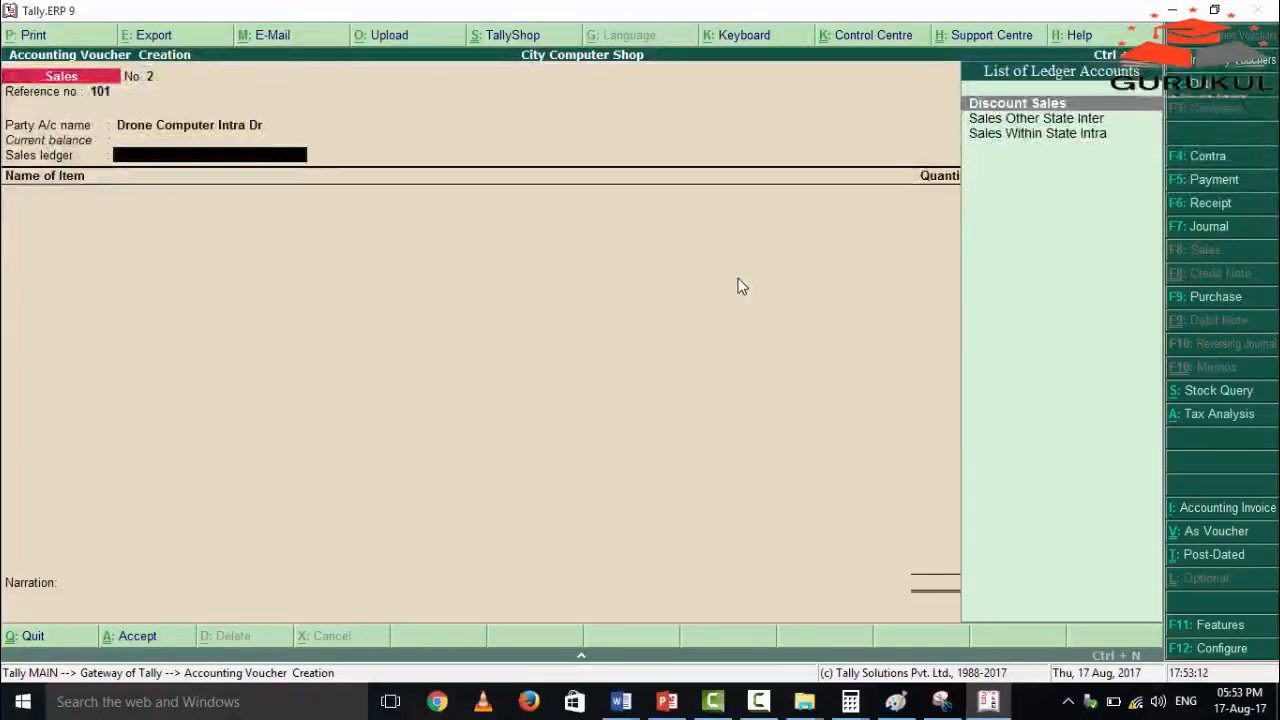
# Set the sales ledger of the voucher to Sales Within State Intra.
pyautogui.press('Down')
pyautogui.press('Down')
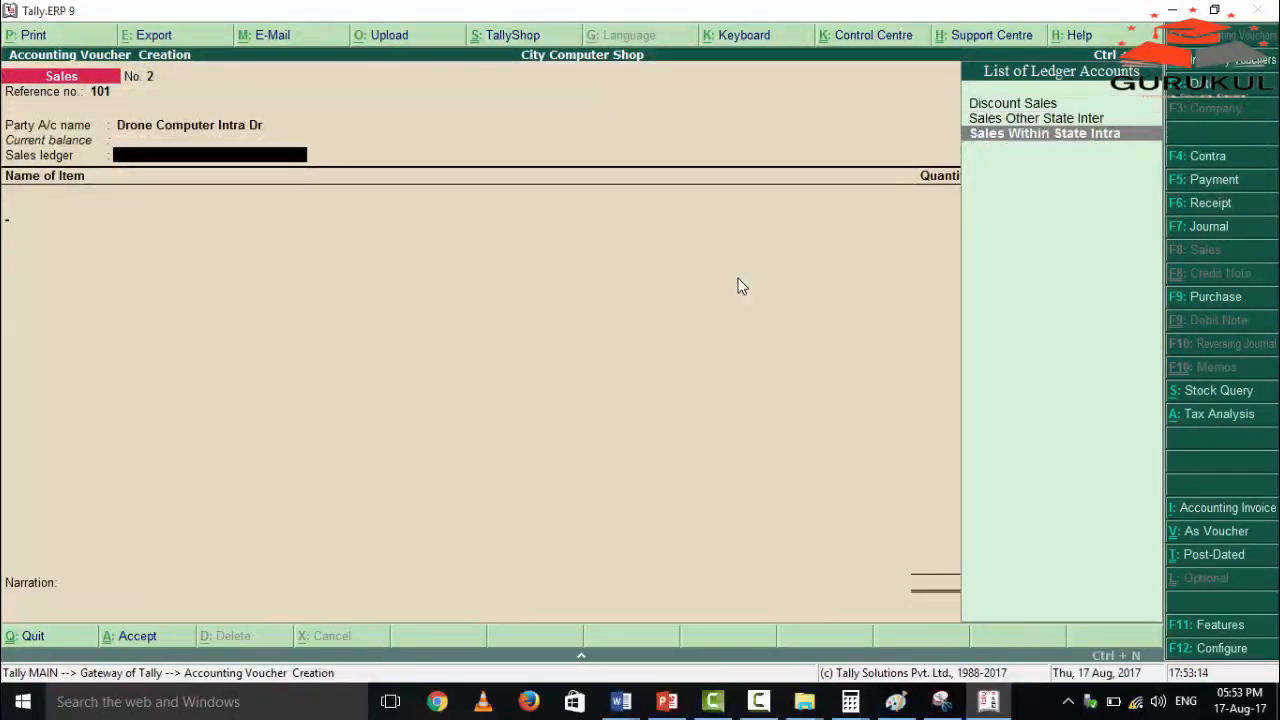
pyautogui.press('Return')
# Add 5 pcs of Hp Laptop at the 13,000.00 rate and close the item list.
pyautogui.write('hp')
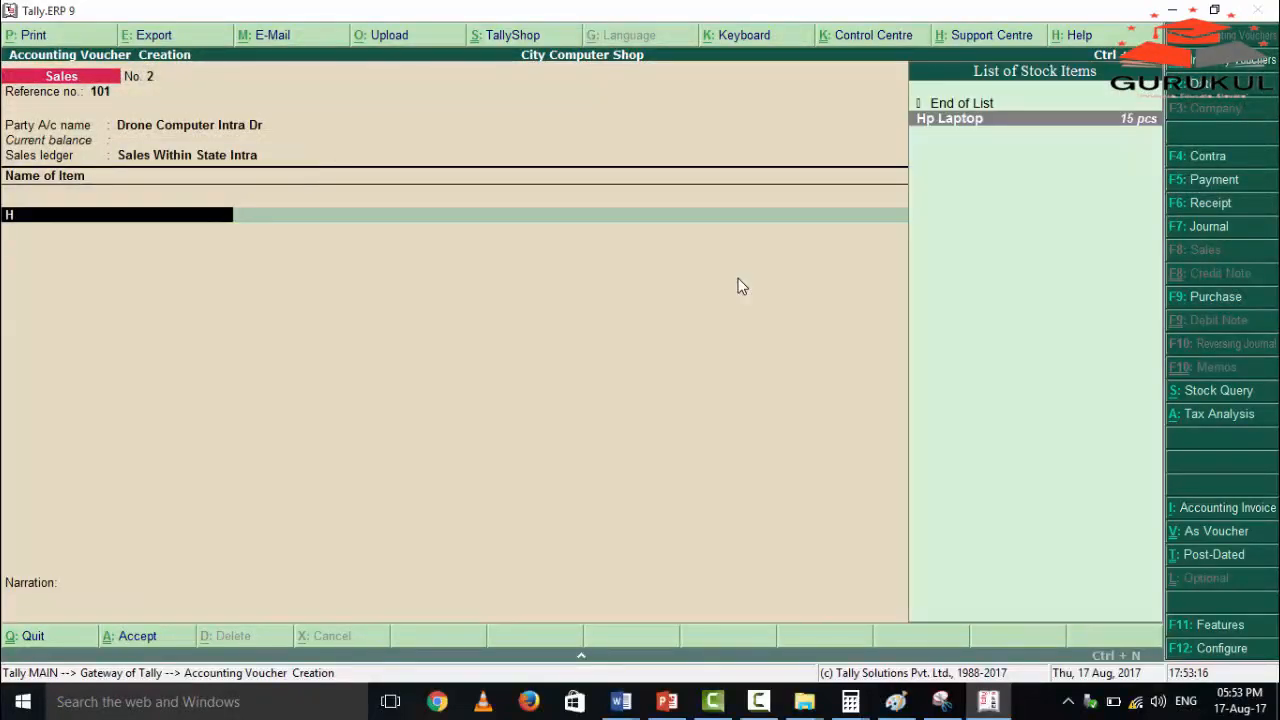
pyautogui.press('Return')
pyautogui.write('5')
pyautogui.press('Return')
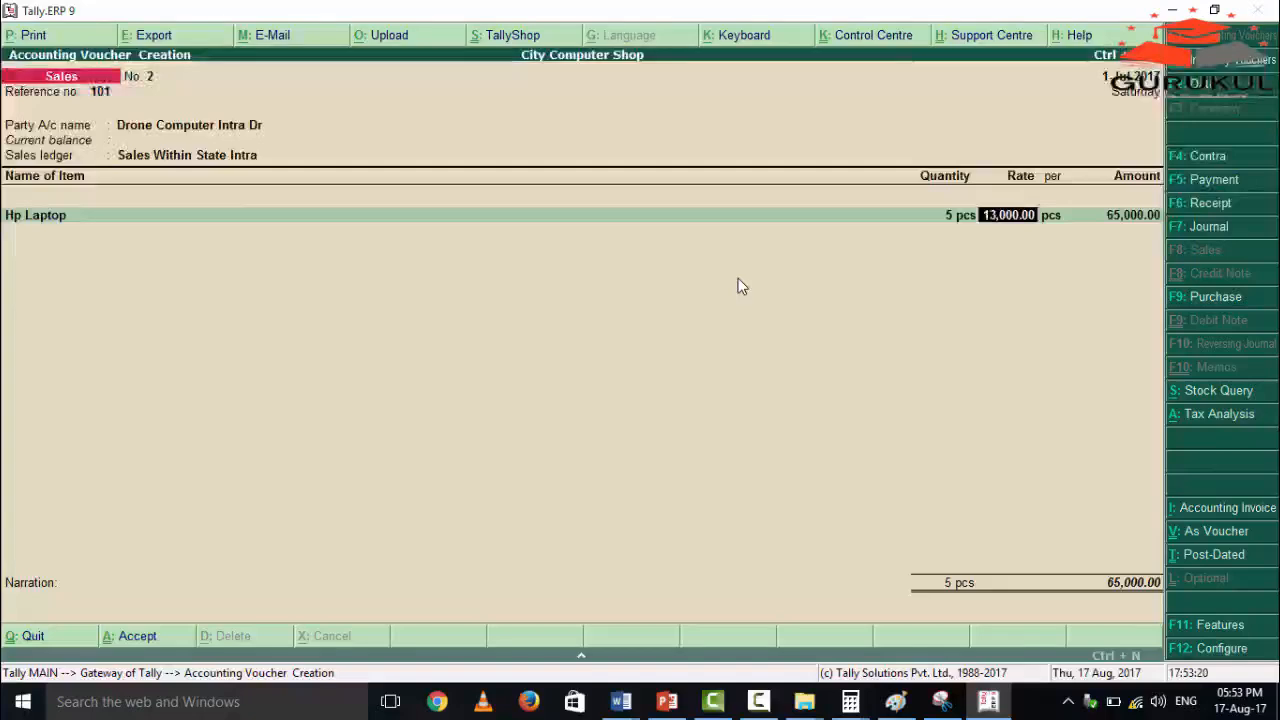
pyautogui.press('Return')
pyautogui.press('Return')
pyautogui.press('Return')
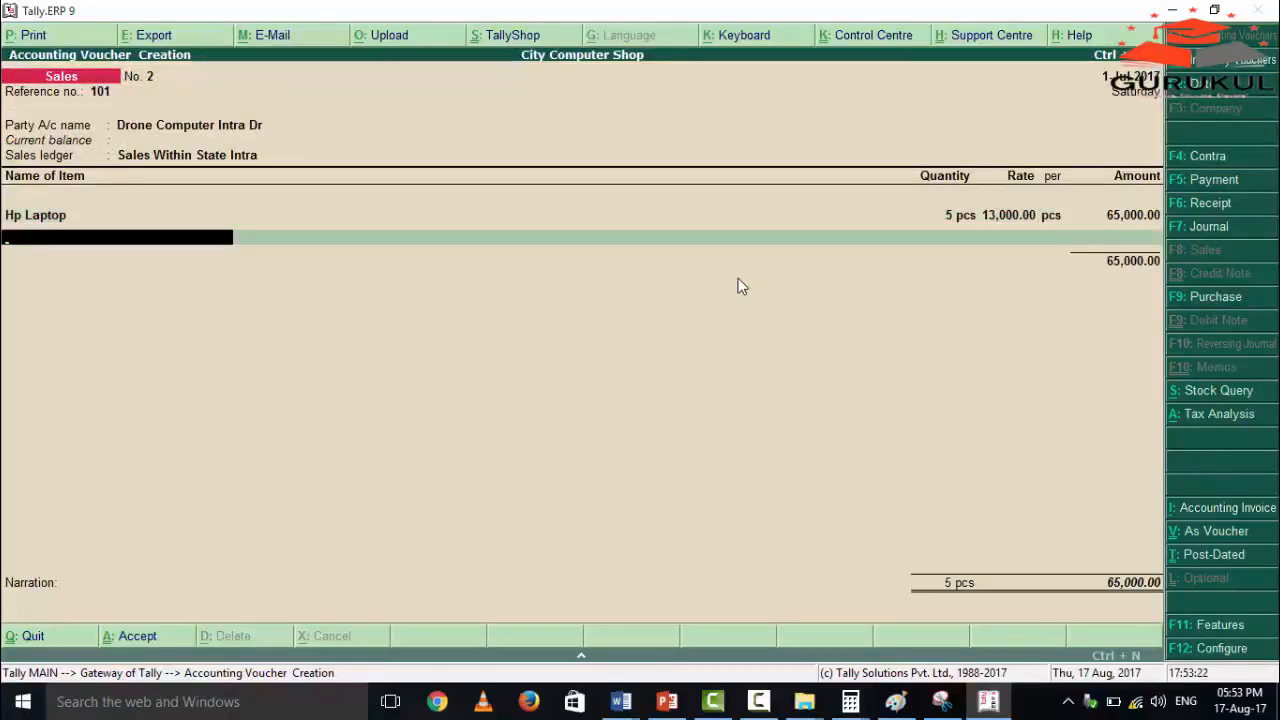
pyautogui.press('Return')
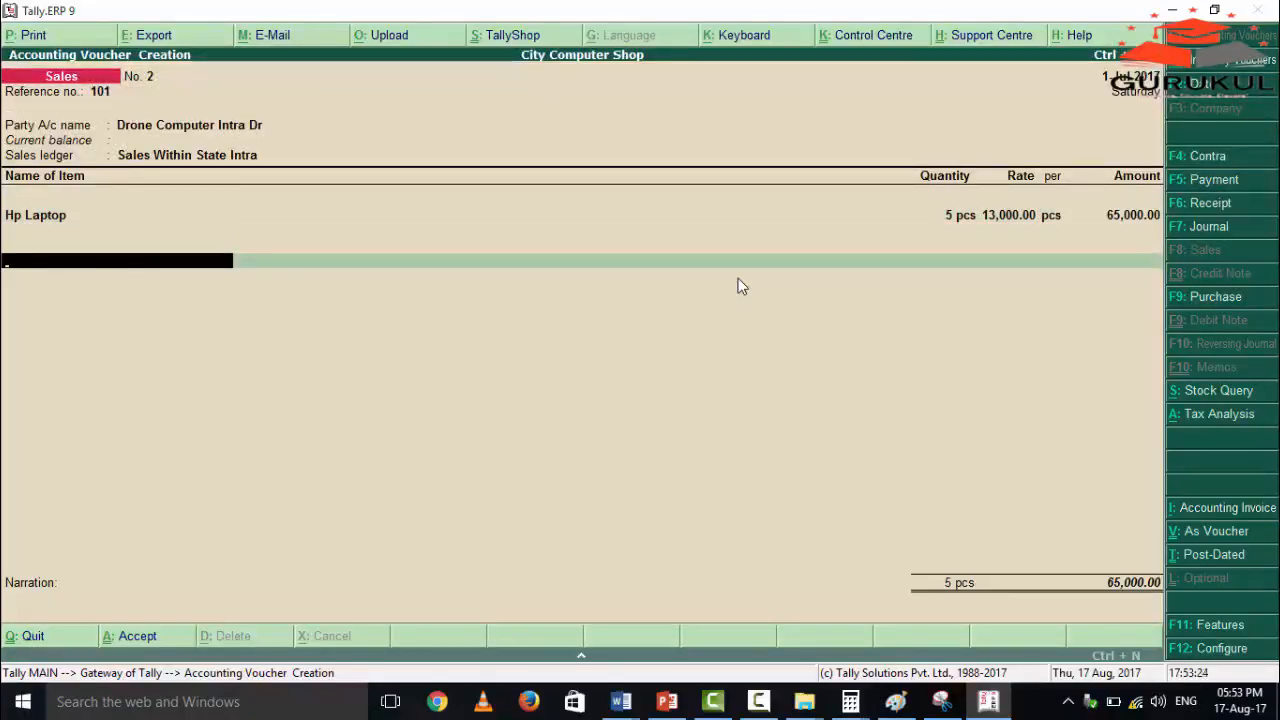
pyautogui.write('C')
pyautogui.press('Return')
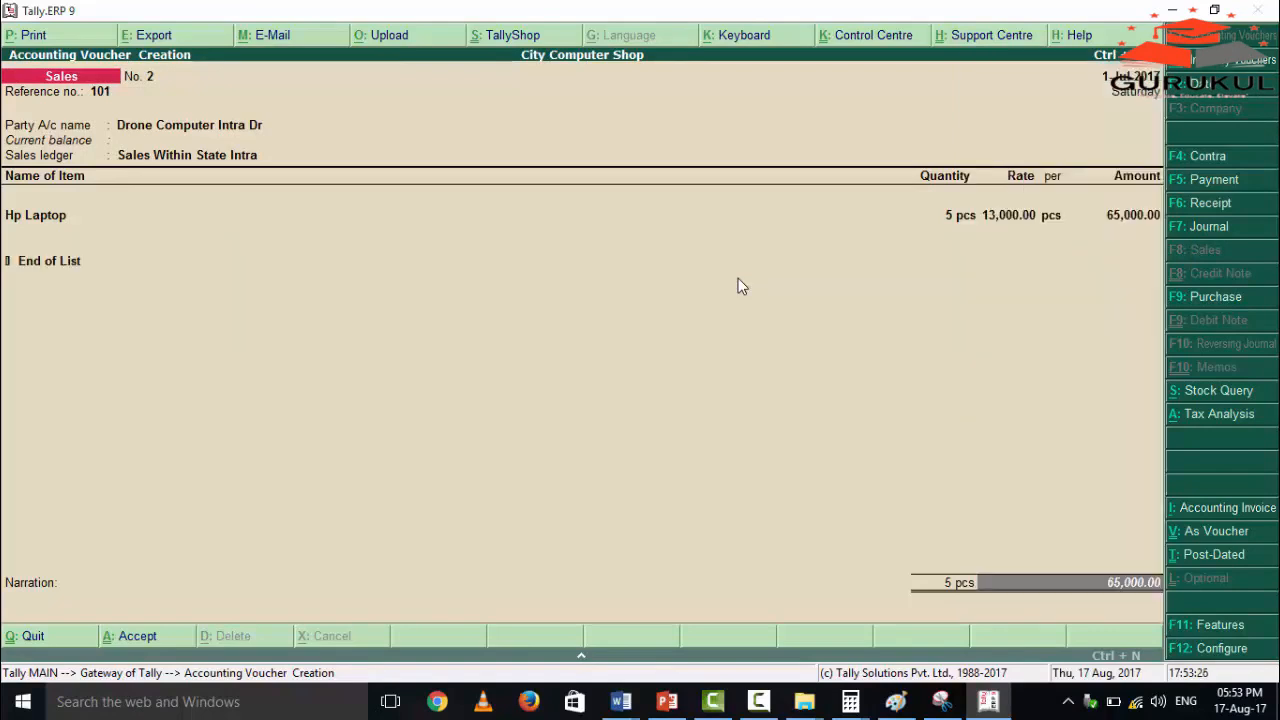
pyautogui.press('BackSpace')
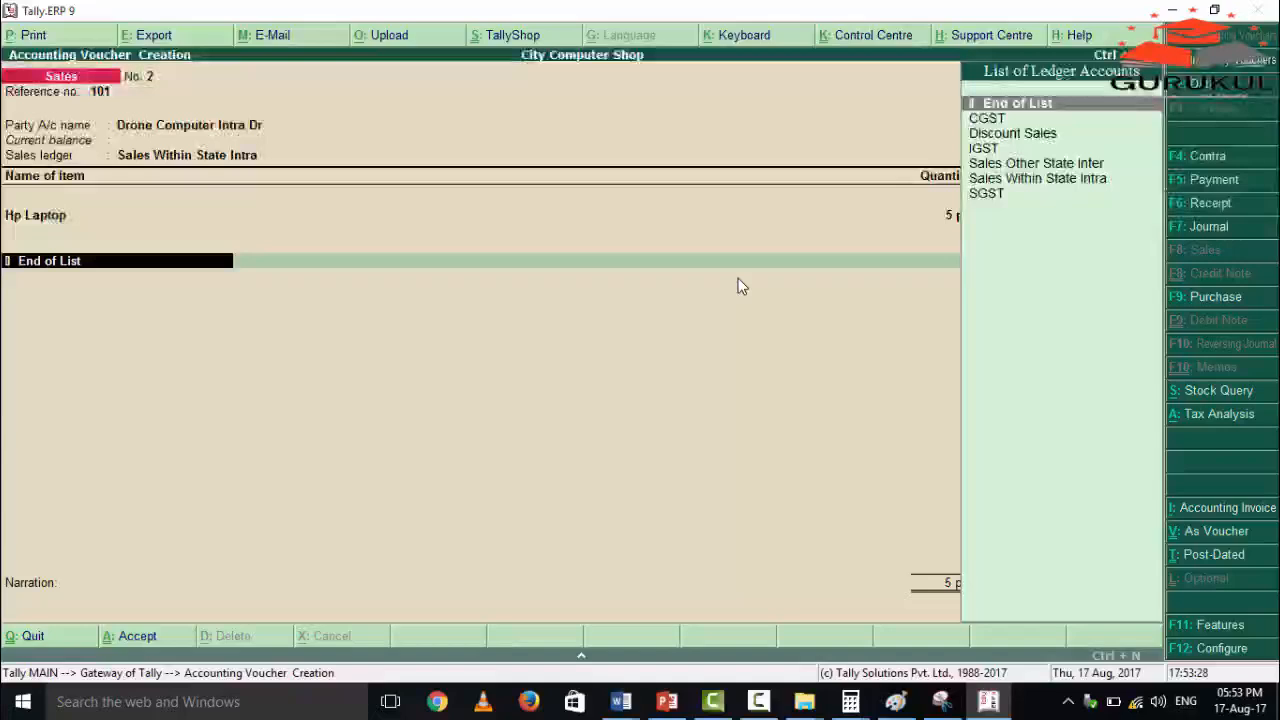
# Add the CGST and SGST ledgers below the Hp Laptop item with their calculated amounts.
pyautogui.press('Down')
pyautogui.press('Return')
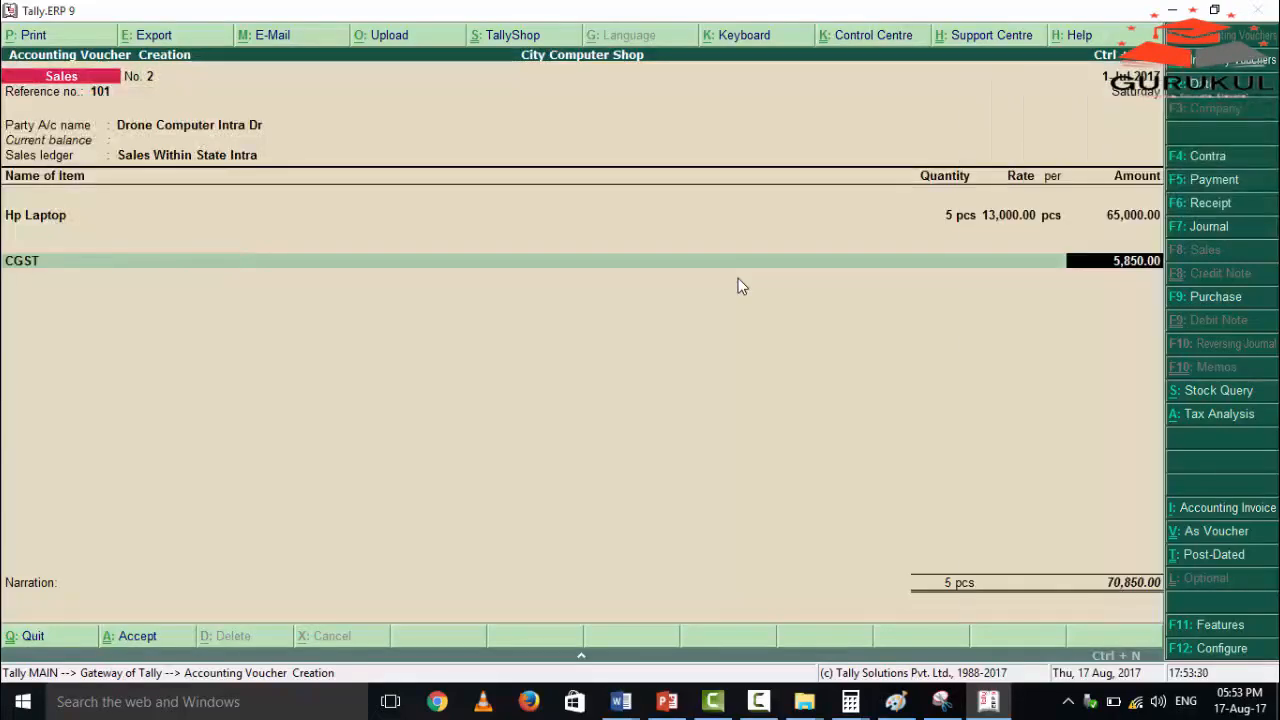
pyautogui.press('Return')
pyautogui.write('S')
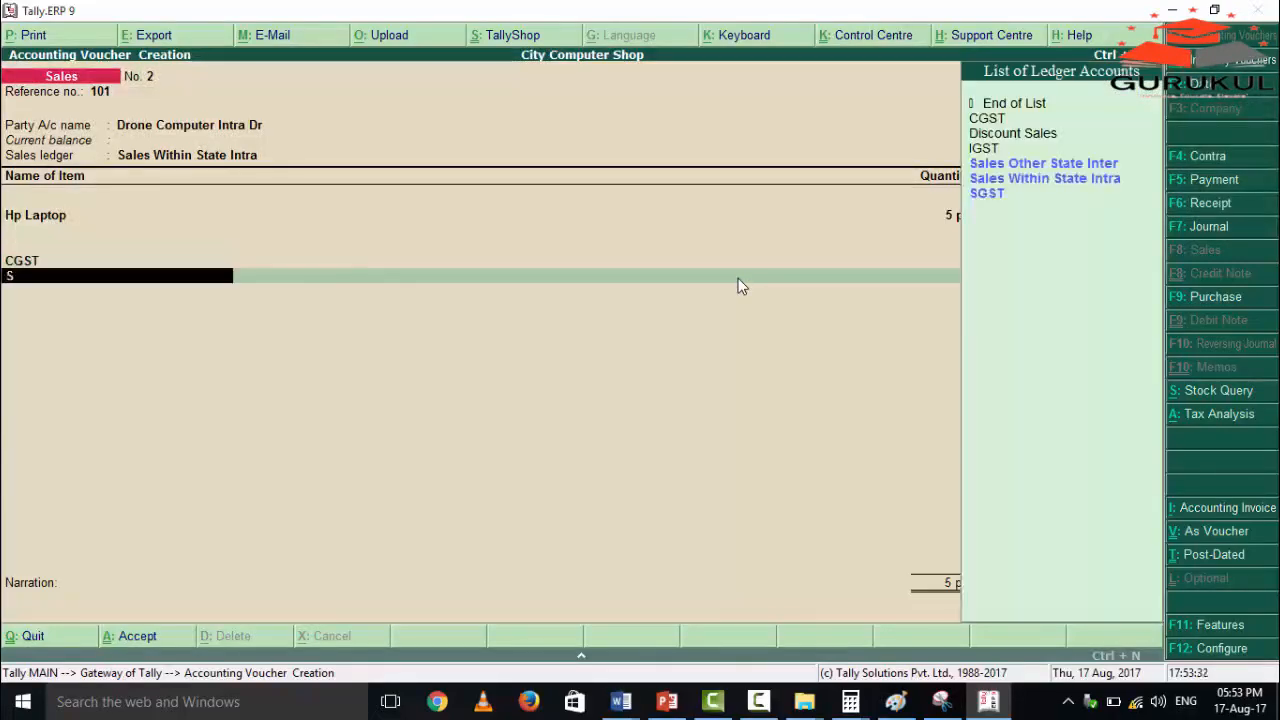
pyautogui.press('Down')
pyautogui.press('Down')
pyautogui.press('Return')
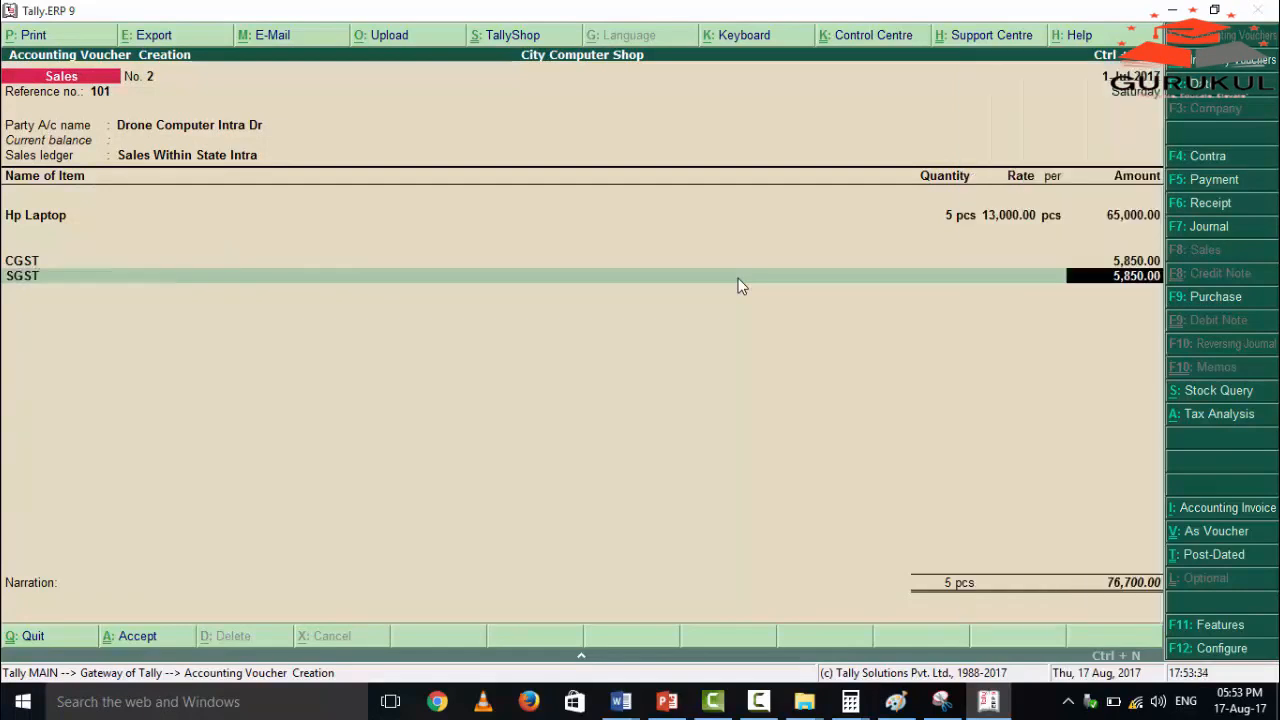
pyautogui.press('Return')
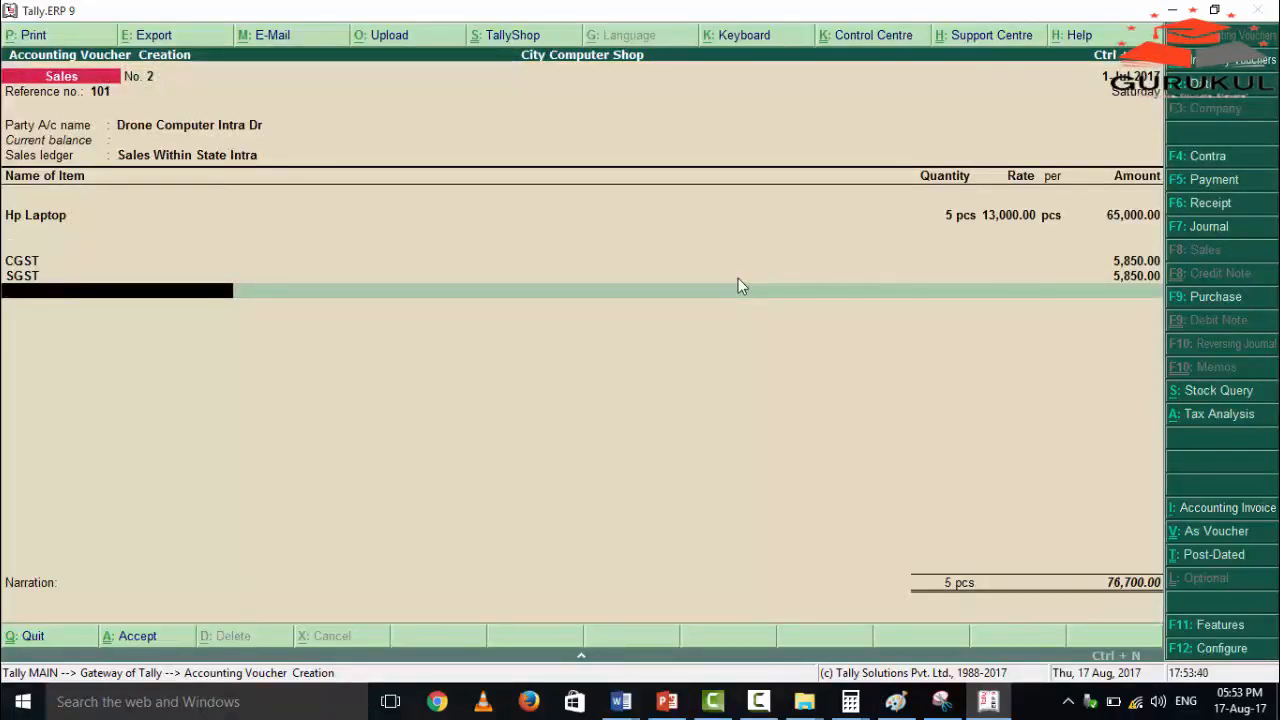
# Add the Discount Sales ledger at a rate of -2 % below the SGST line.
pyautogui.write('D')
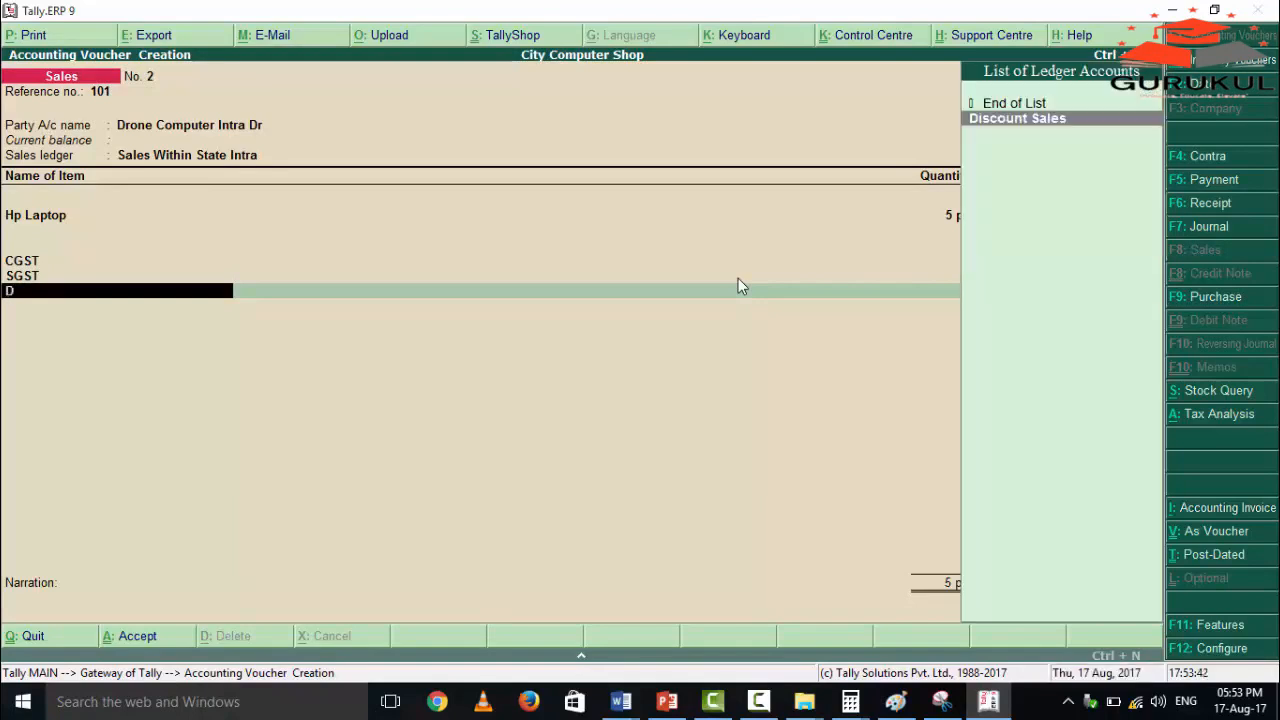
pyautogui.press('Return')
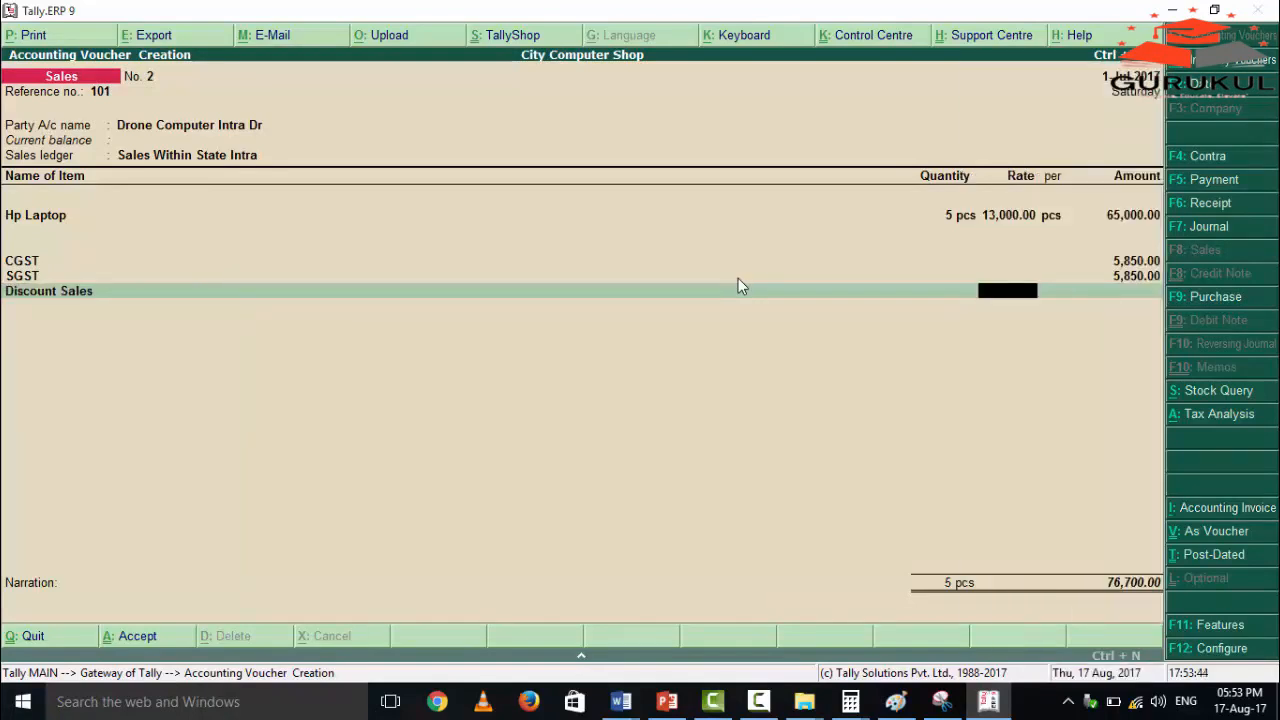
pyautogui.write('-2')
pyautogui.press('Return')
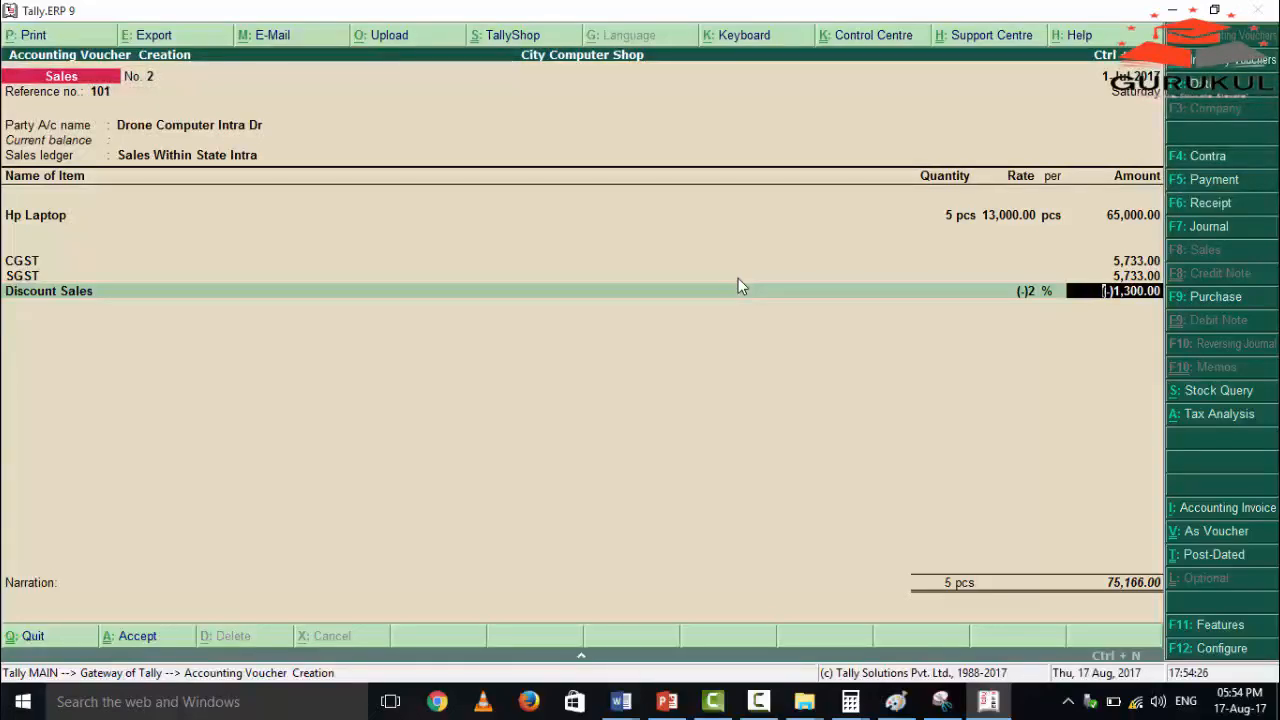
pyautogui.press('Return')
# Save the Drone Computer sales voucher without a narration and quit voucher creation.
pyautogui.press('Return')
pyautogui.press('Return')
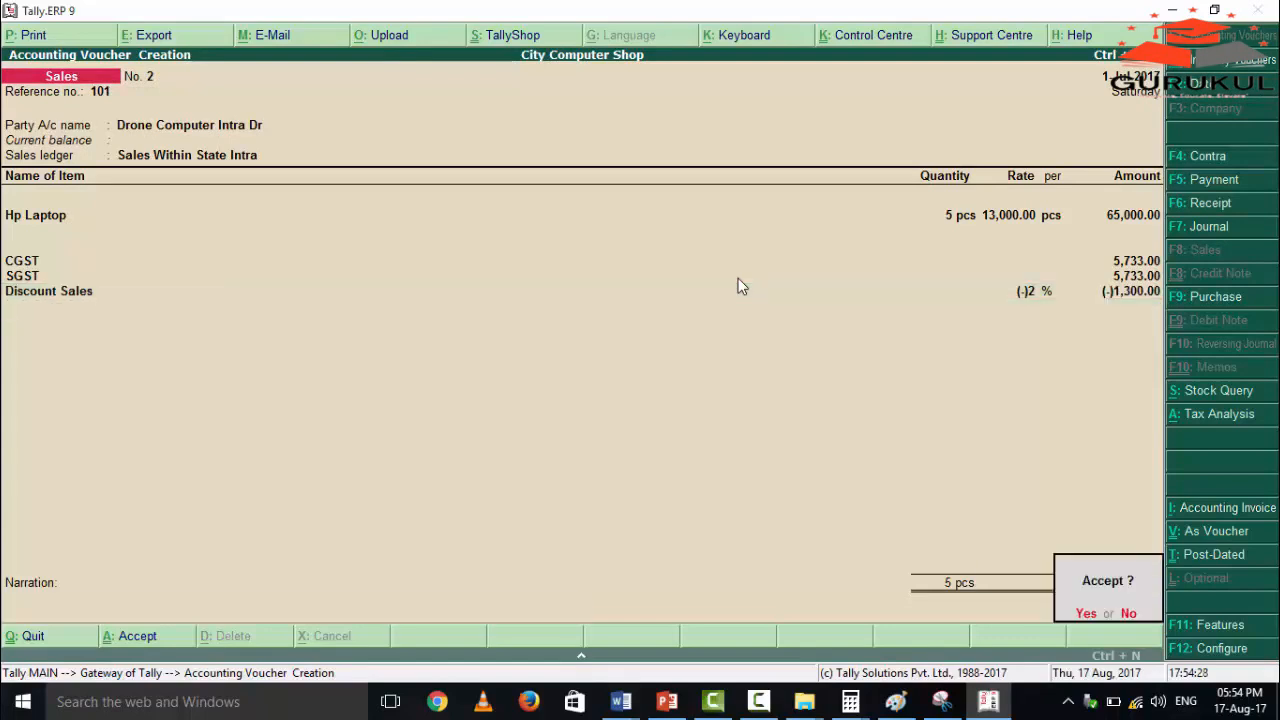
pyautogui.press('Return')
pyautogui.press('Escape')
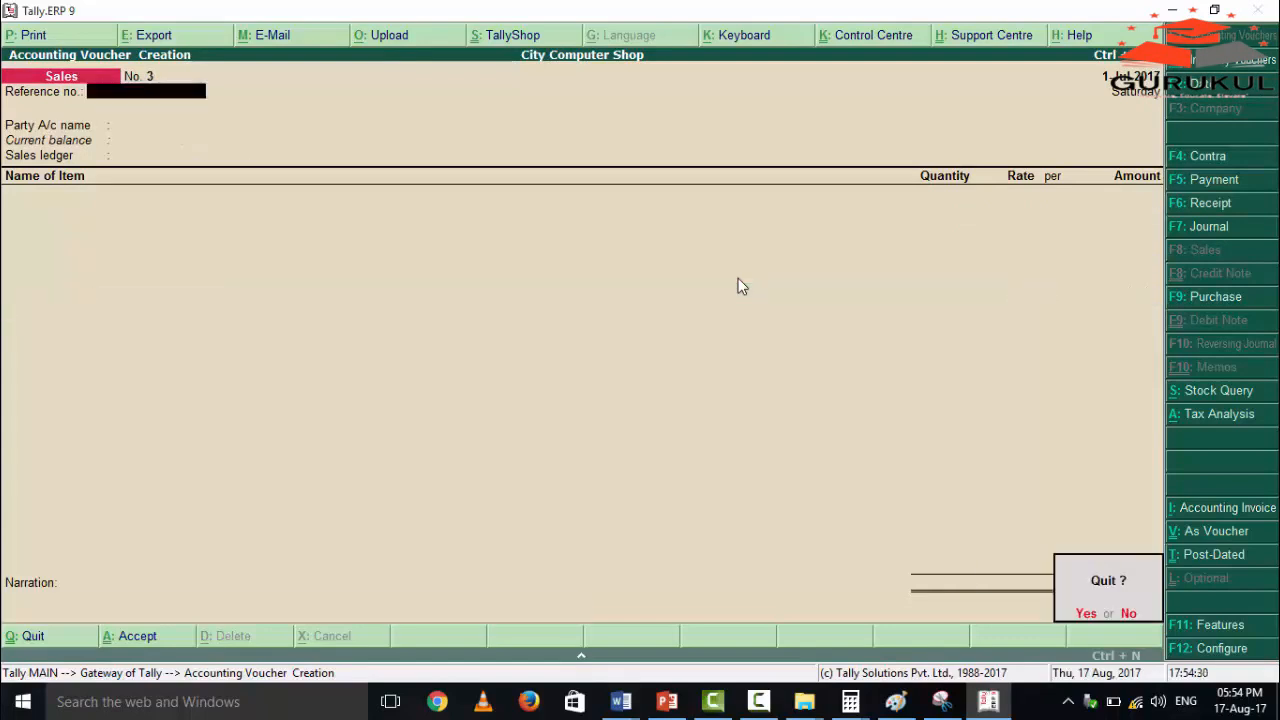
pyautogui.press('Return')
# Open the Day Book from the display reports.
pyautogui.press('Down')
pyautogui.press('Down')
pyautogui.press('Down')
pyautogui.press('Down')
pyautogui.press('Down')
pyautogui.press('Down')
pyautogui.press('Down')
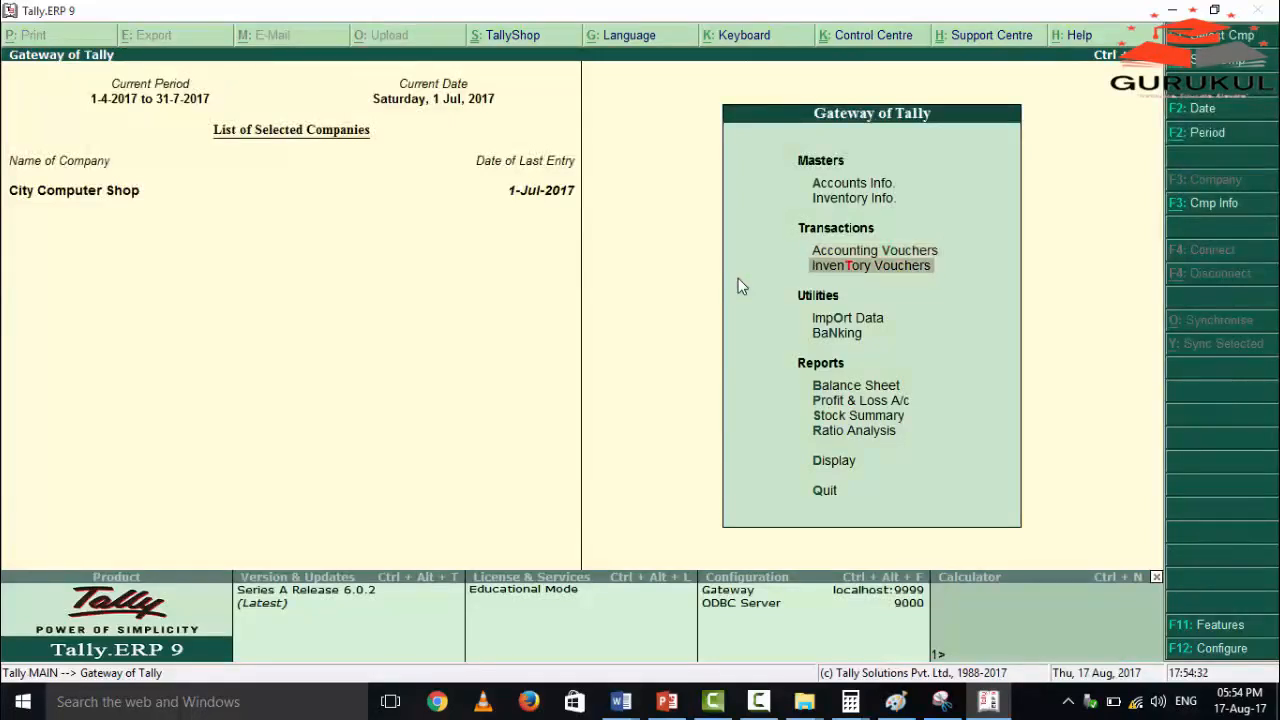
pyautogui.press('Down')
pyautogui.press('Return')
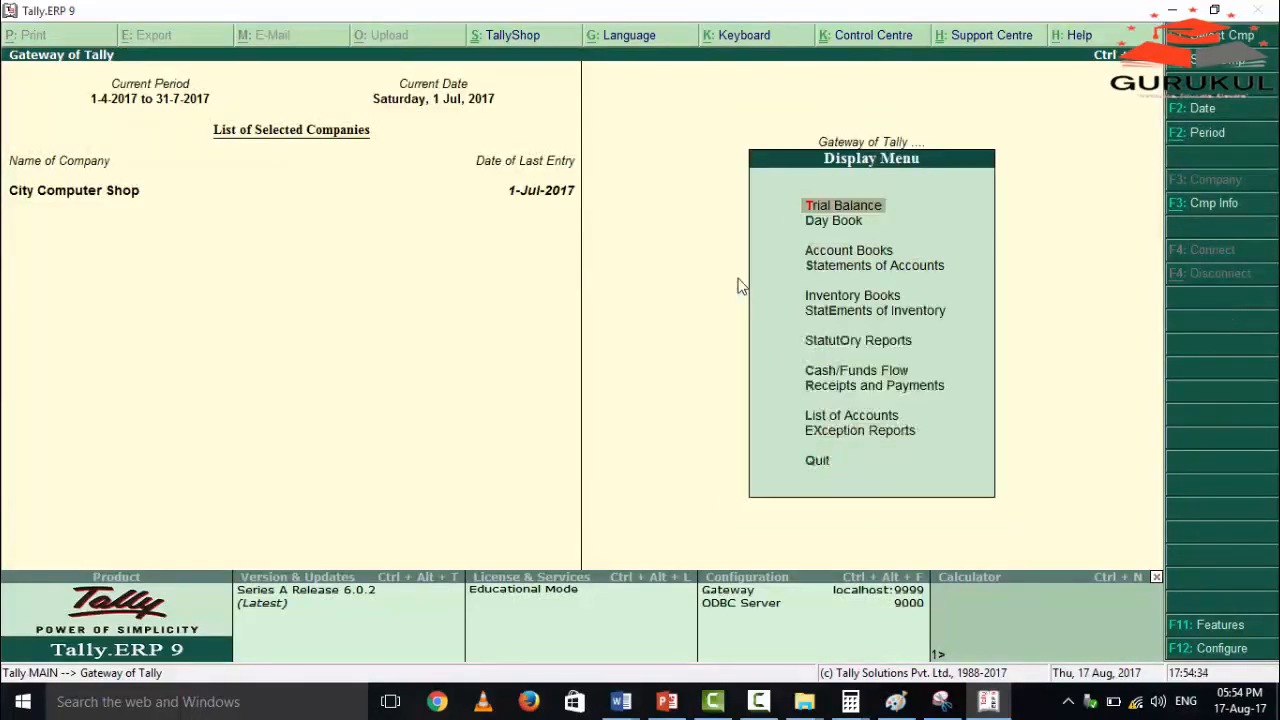
pyautogui.press('Down')
pyautogui.press('Down')
pyautogui.press('Up')
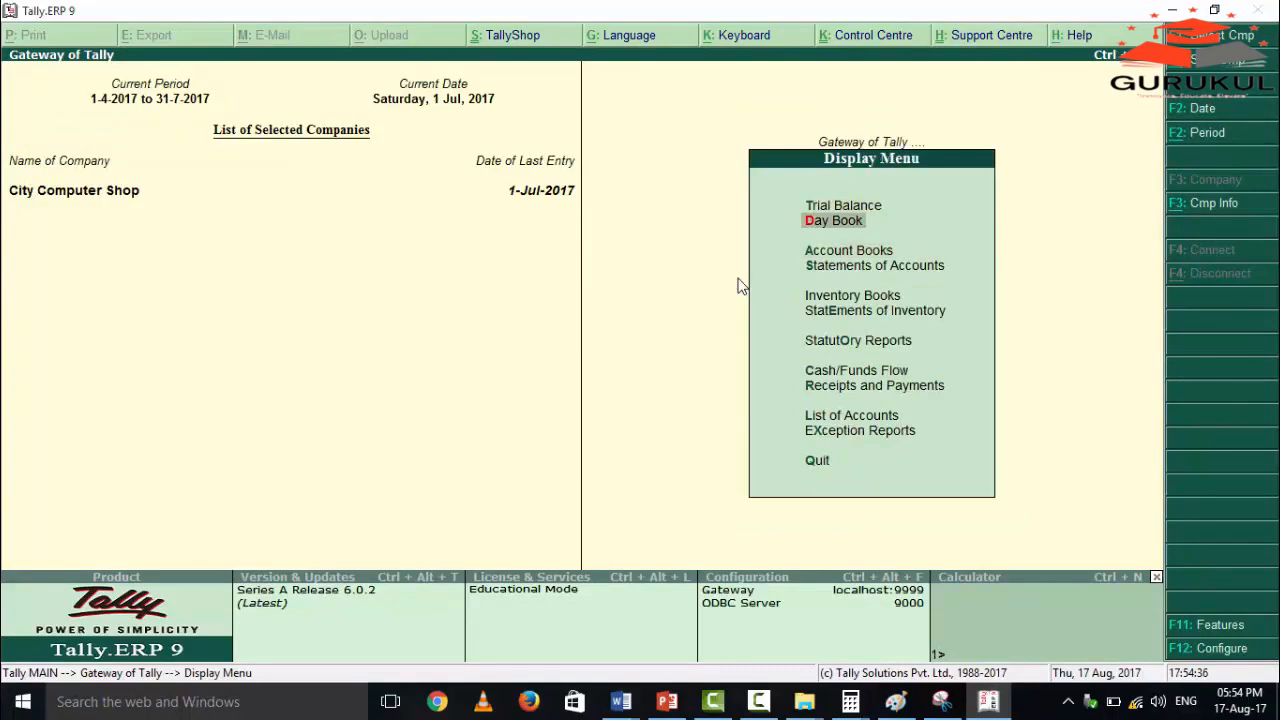
pyautogui.press('Return')
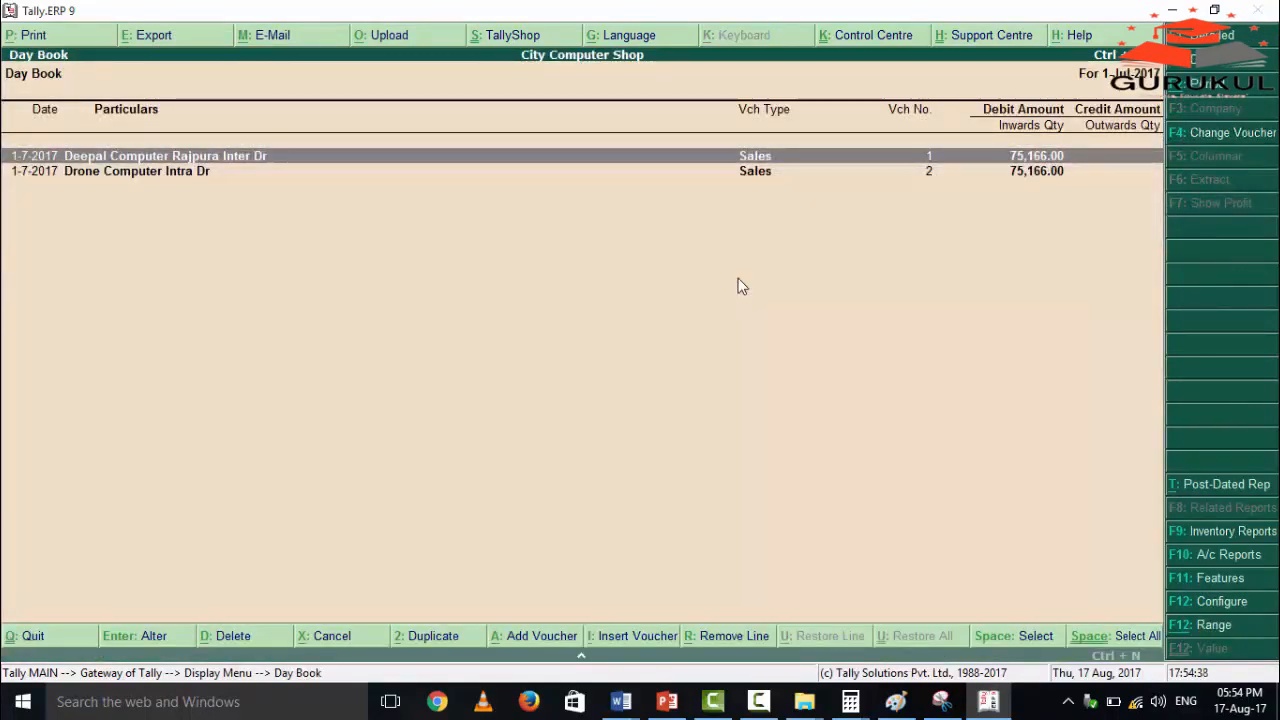
# Review the Deepal Computer Rajpura Inter Dr and Drone Computer Intra Dr sales vouchers, checking their tax and discount lines.
pyautogui.press('Return')
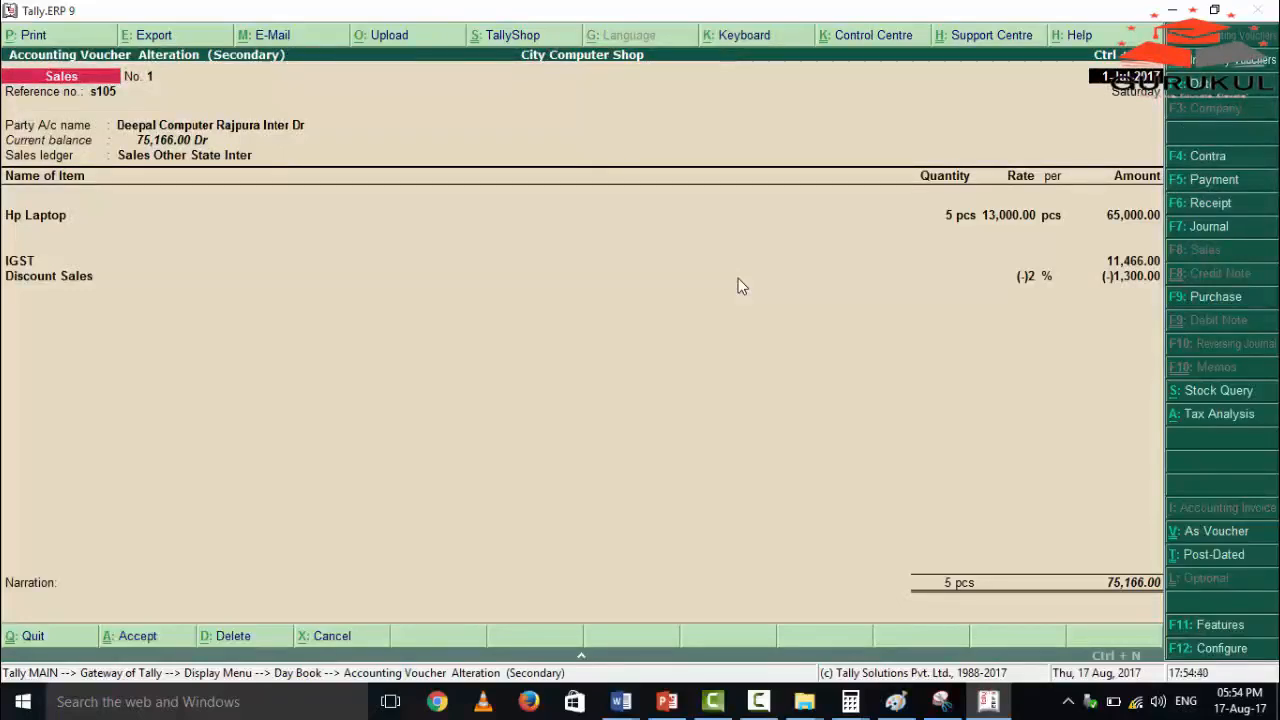
pyautogui.press('Escape')
pyautogui.press('Return')
pyautogui.press('Down')
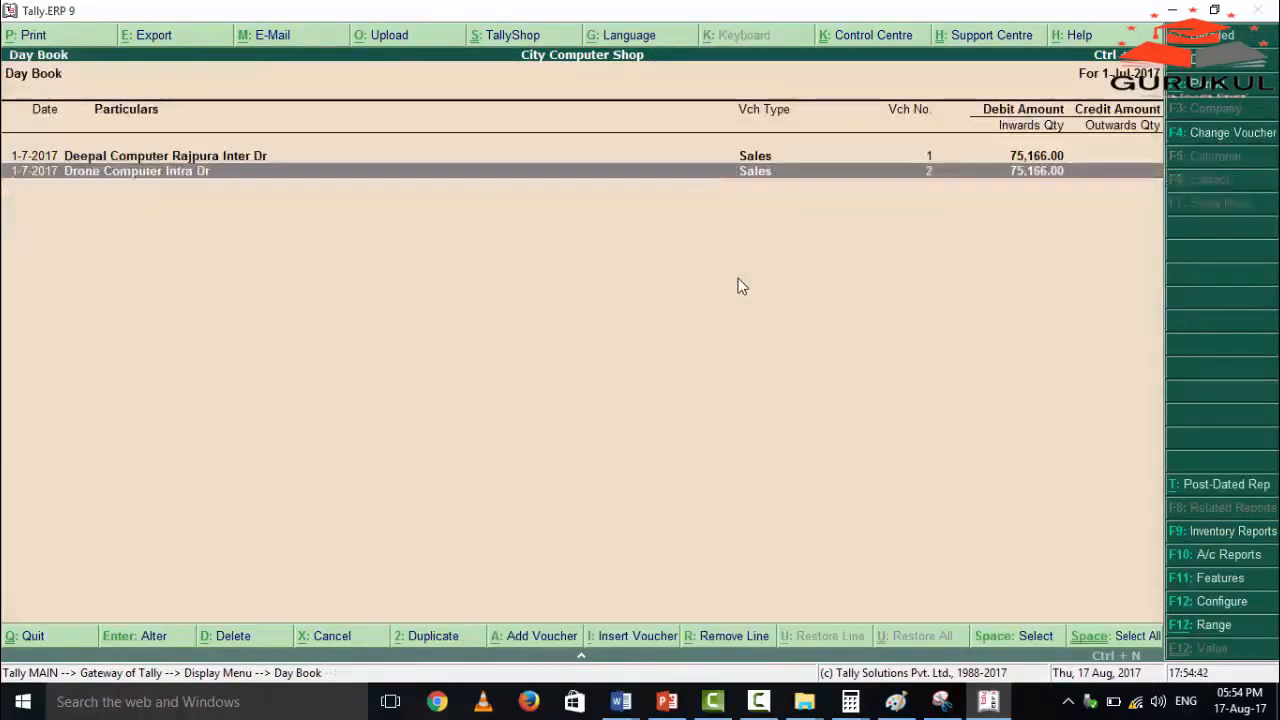
pyautogui.press('Return')
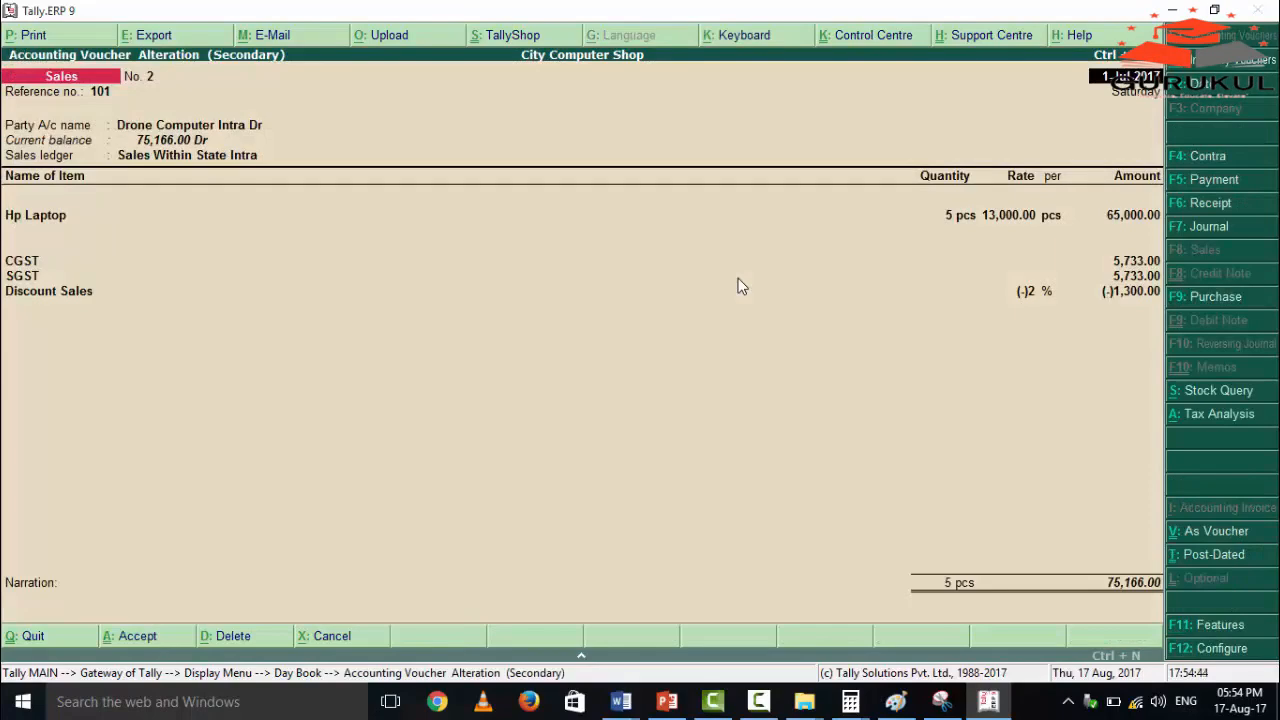
pyautogui.press('Escape')
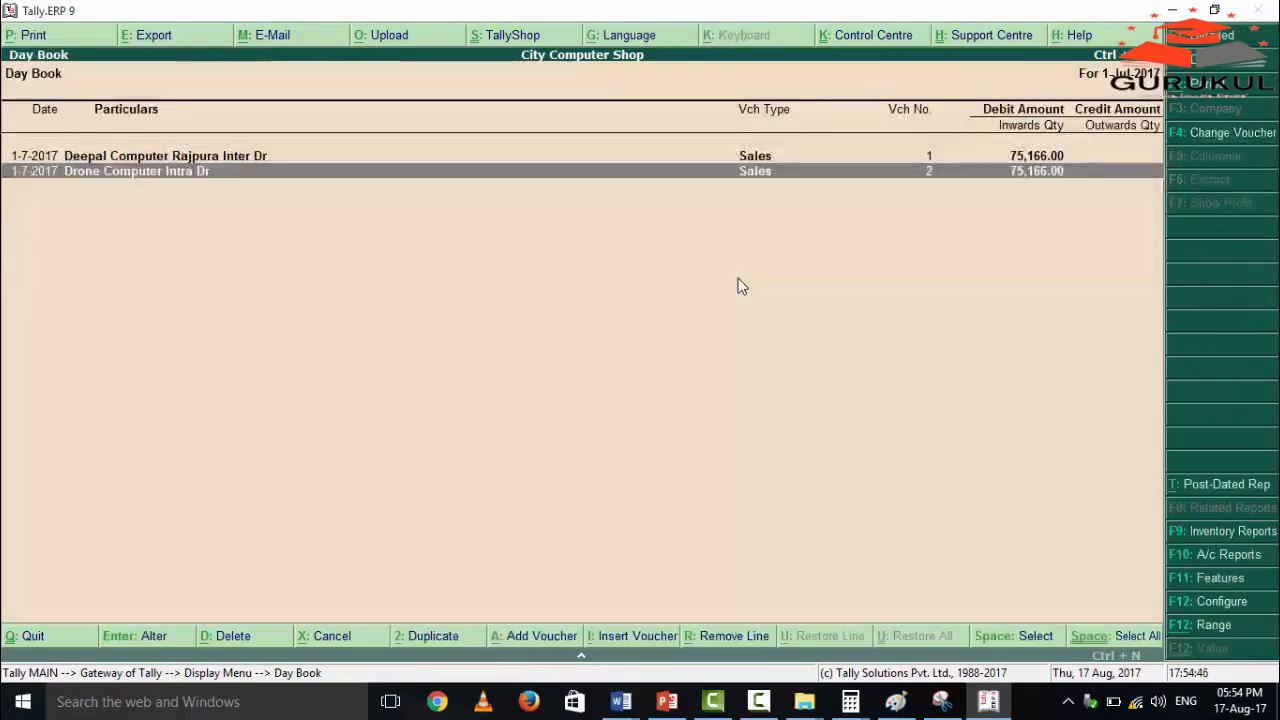
# Leave the Day Book and open the GSTR-1 report from the GST statutory reports.
pyautogui.press('Escape')
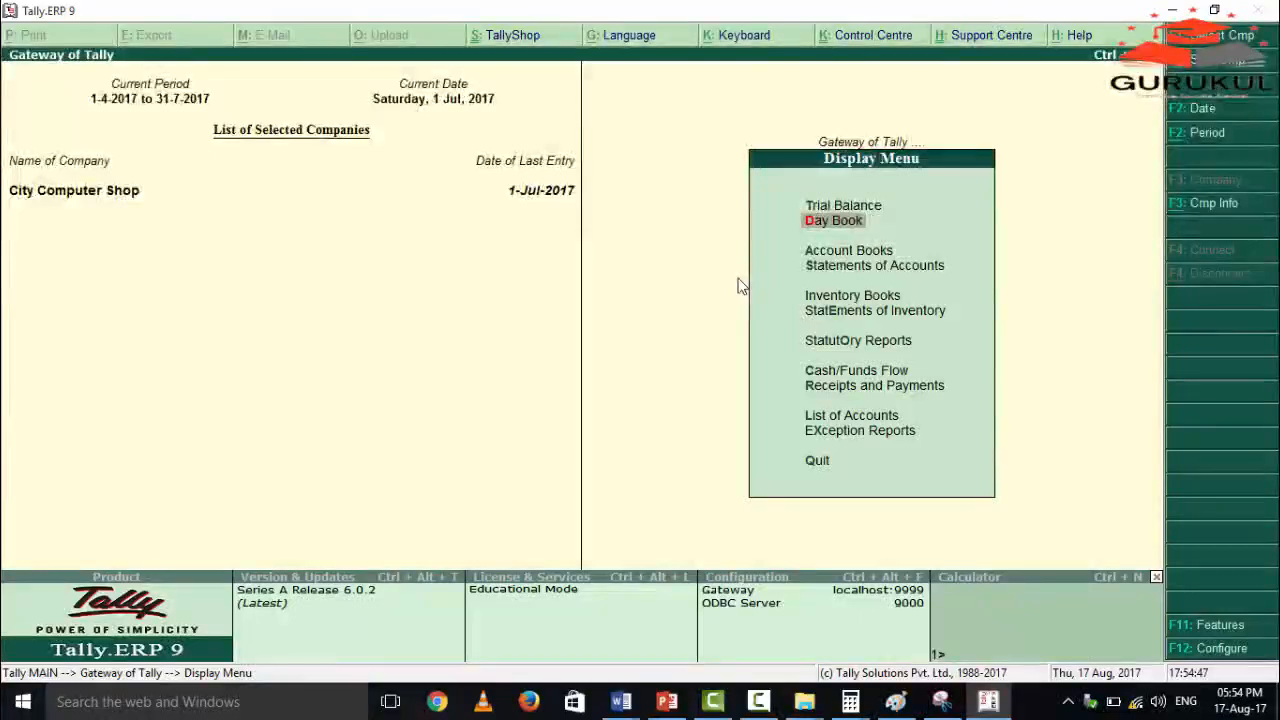
pyautogui.press('Down')
pyautogui.press('Down')
pyautogui.press('Down')
pyautogui.press('Down')
pyautogui.press('Down')
pyautogui.press('Return')
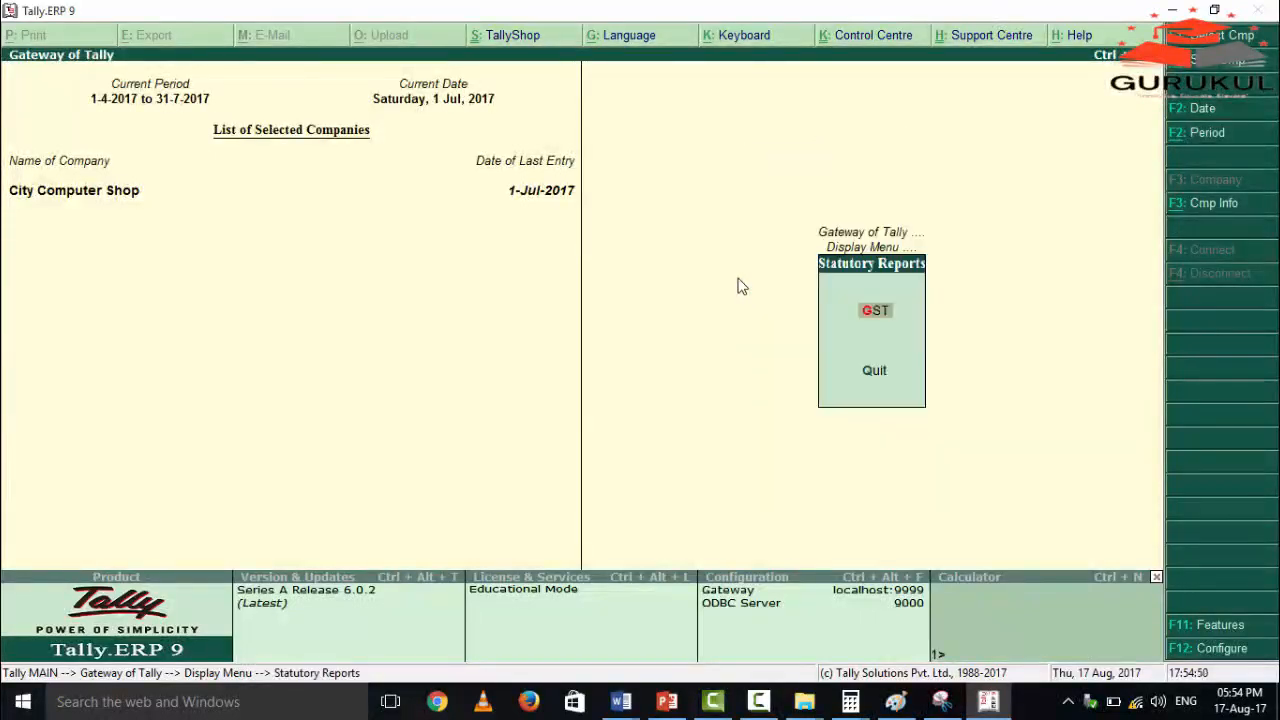
pyautogui.press('Return')
# Open the voucher register of the B2B Invoices table in GSTR-1.
pyautogui.press('Return')
pyautogui.press('Down')
pyautogui.press('Down')
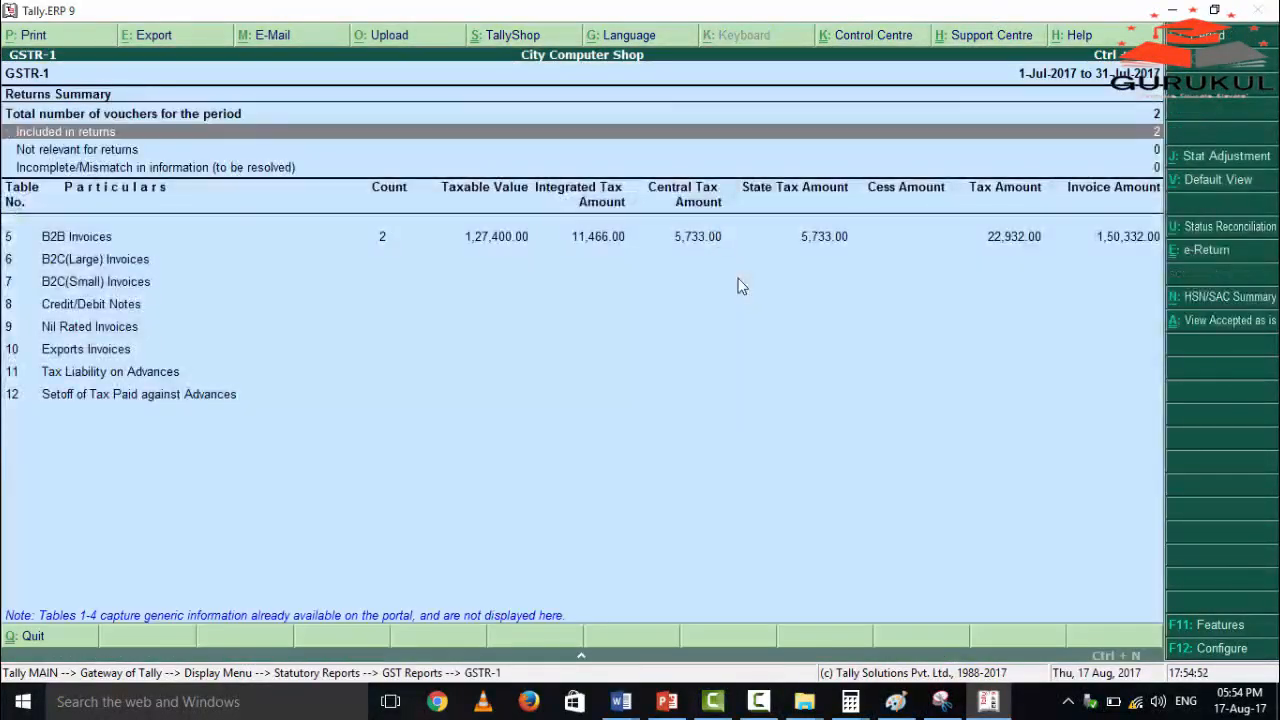
pyautogui.press('Down')
pyautogui.press('Down')
pyautogui.press('Return')
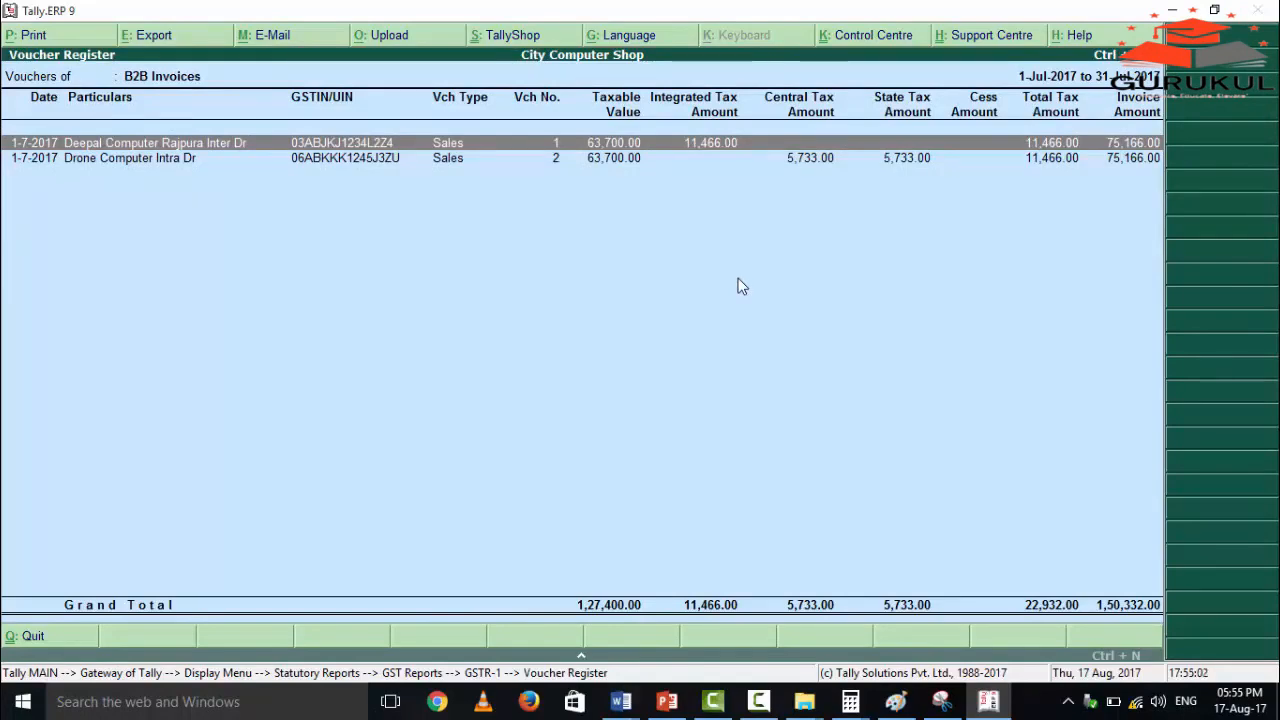
# Review the Drone Computer Intra Dr voucher from the register, then compare its tax amounts with the Deepal Computer entry.
pyautogui.press('Down')
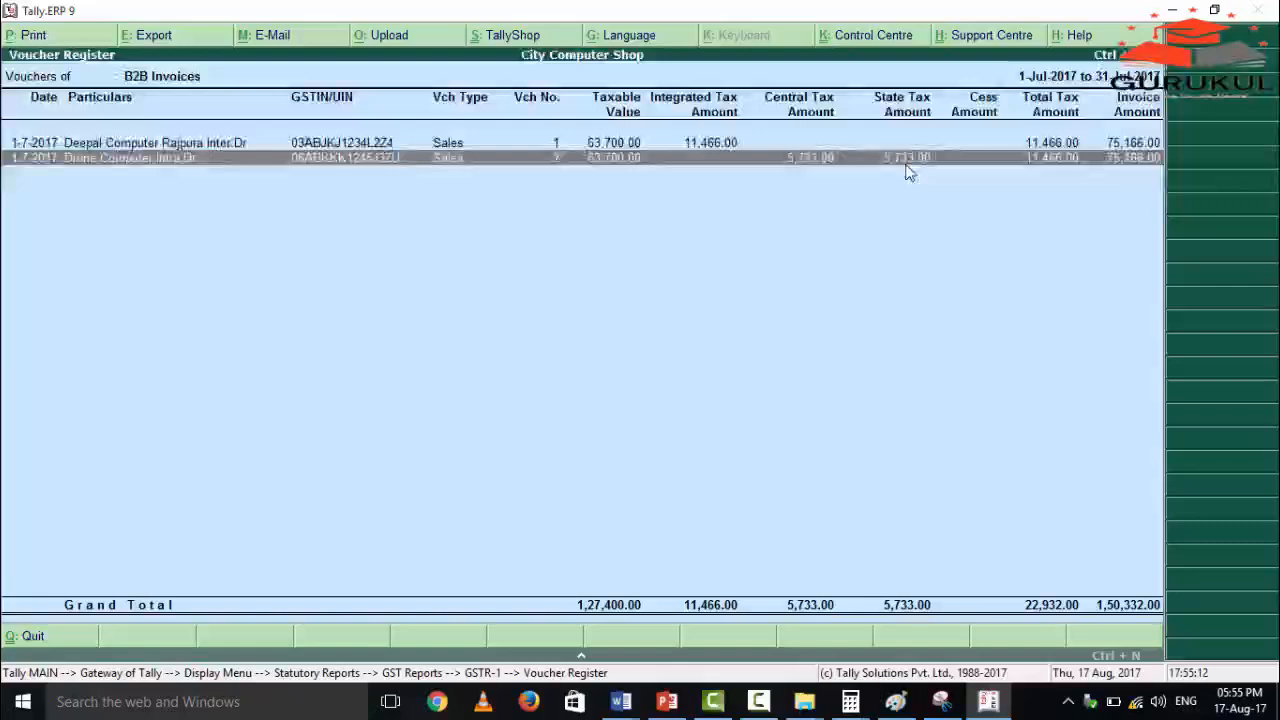
pyautogui.press('Return')
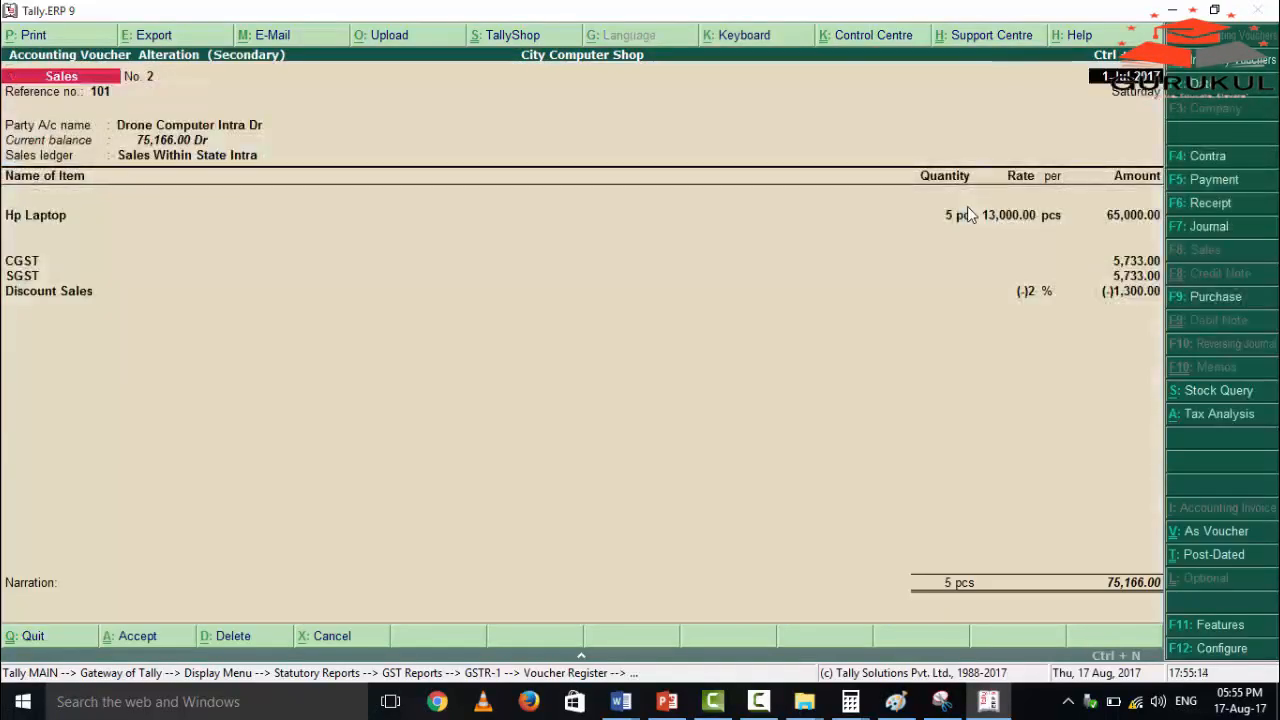
pyautogui.press('Escape')
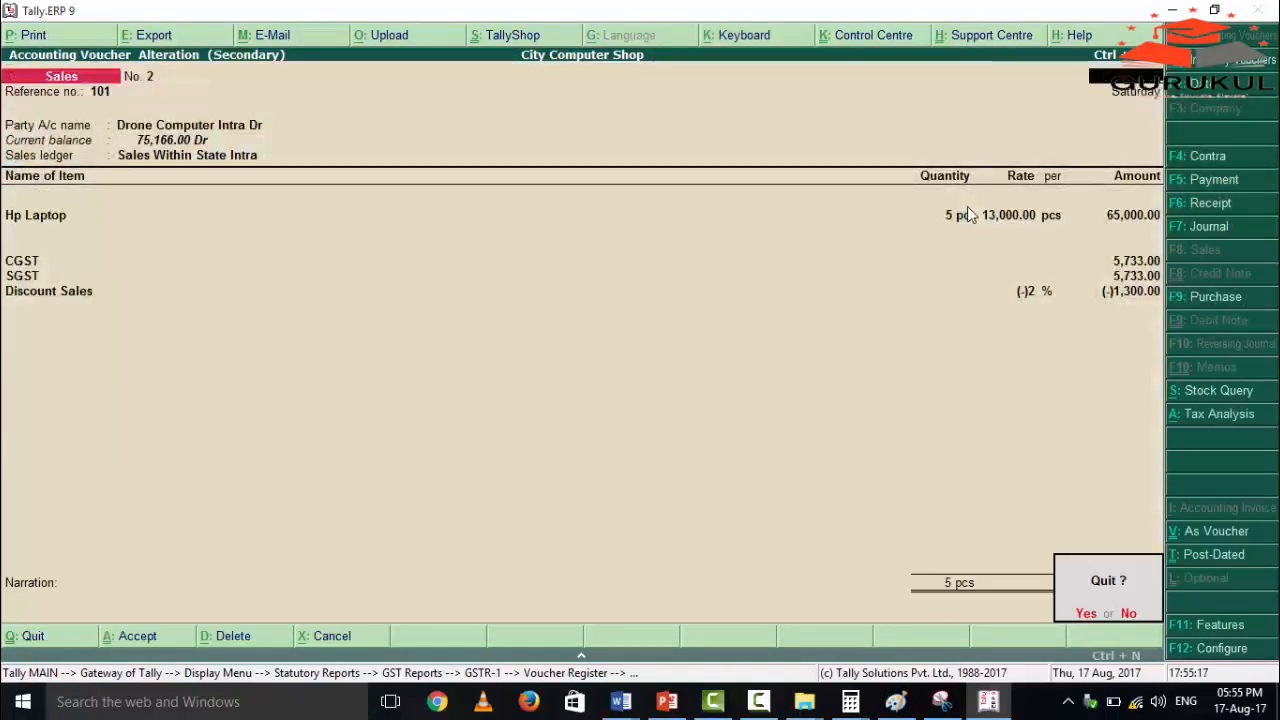
pyautogui.press('y')
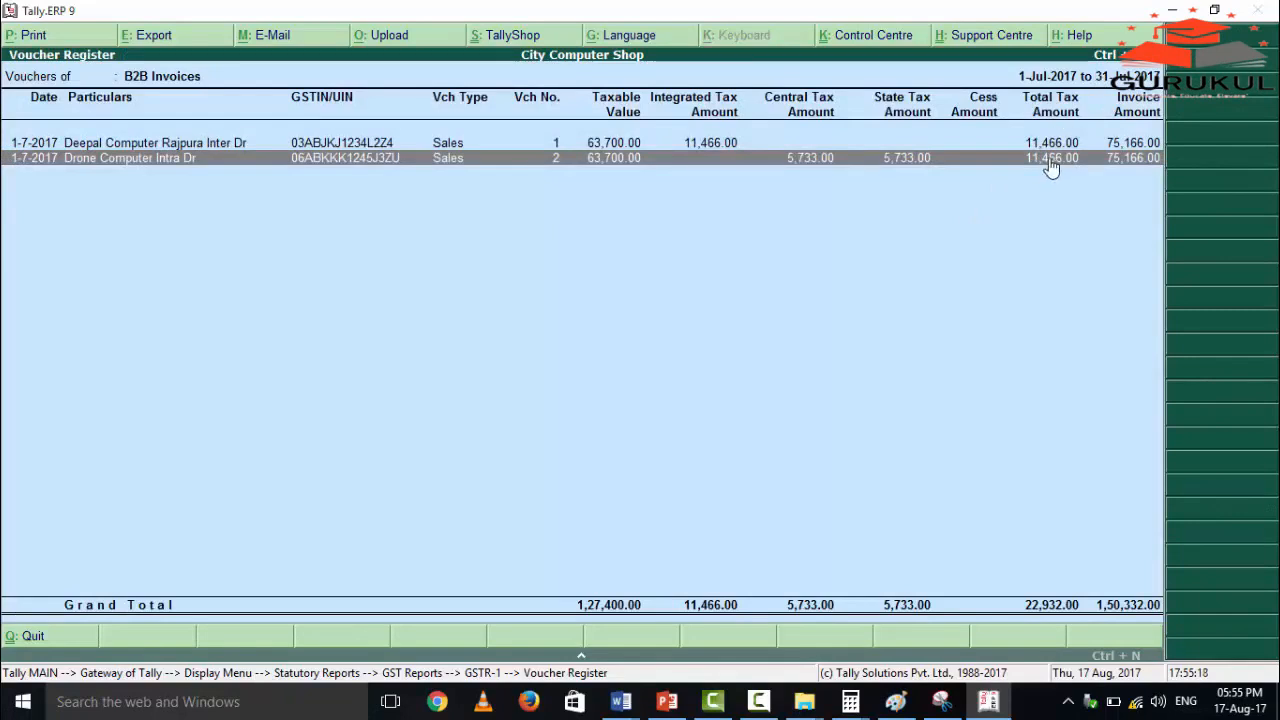
pyautogui.click(1008, 142)
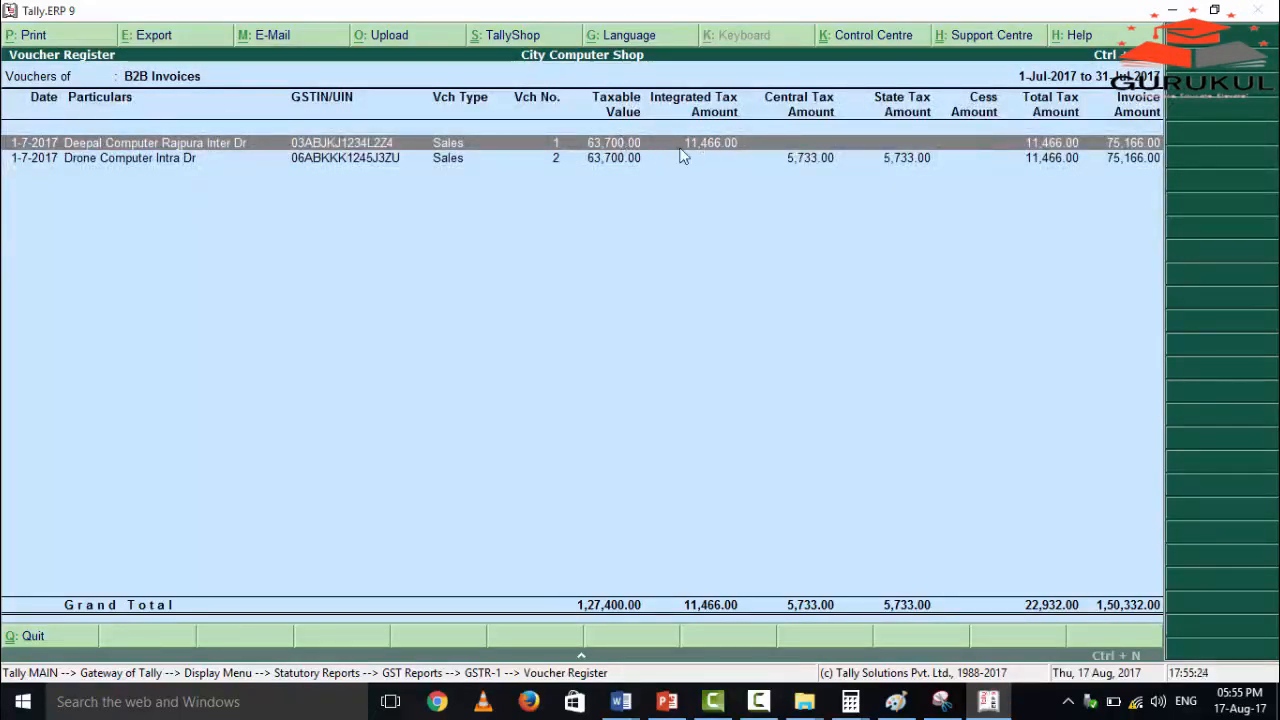
# Close the GST reports and reopen the Day Book from the display reports.
pyautogui.press('Escape')
pyautogui.press('Escape')
pyautogui.press('Escape')
pyautogui.press('Escape')
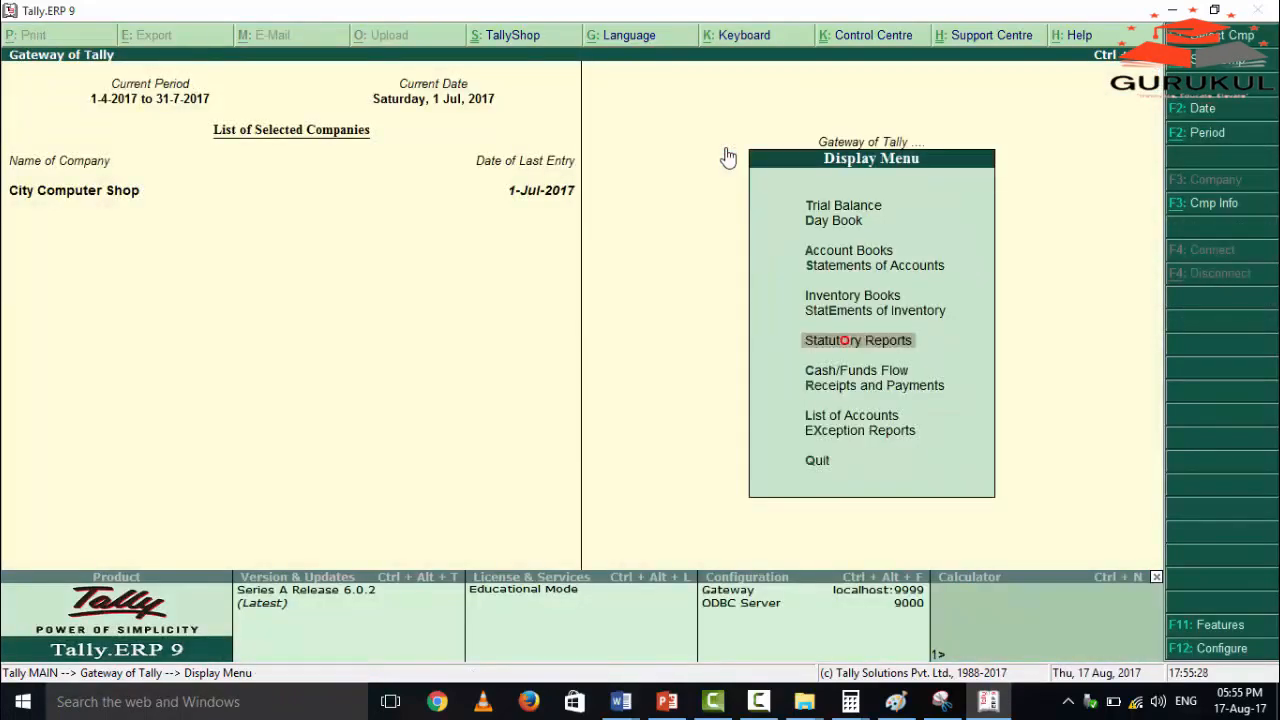
pyautogui.press('Escape')
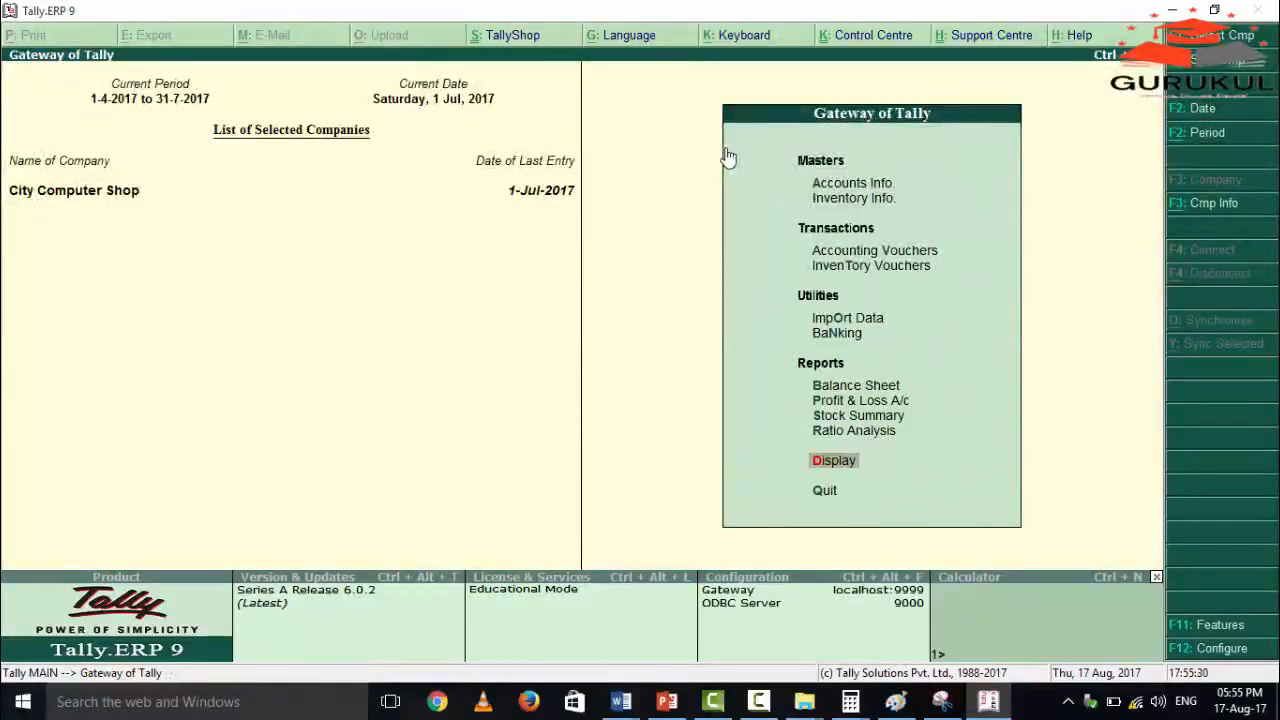
pyautogui.press('Return')
pyautogui.press('Down')
pyautogui.press('Return')
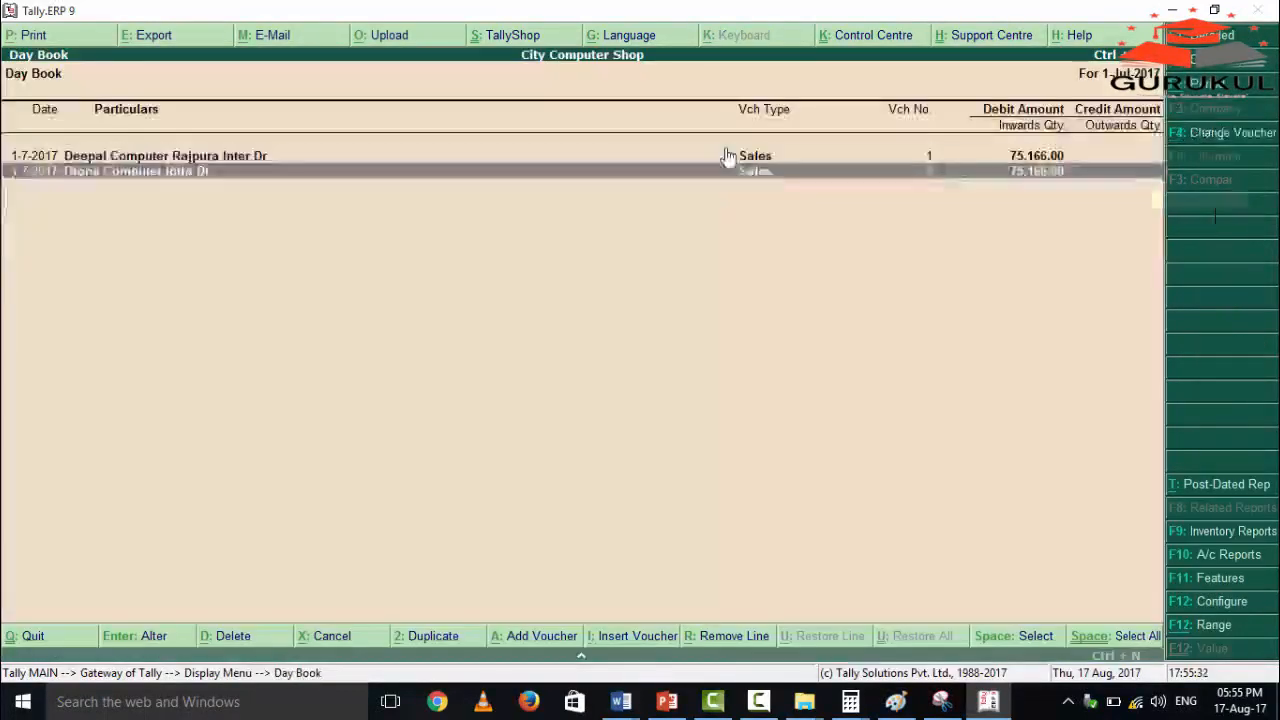
# Delete the Deepal Computer Rajpura Inter Dr sales voucher from the Day Book.
pyautogui.press('Up')
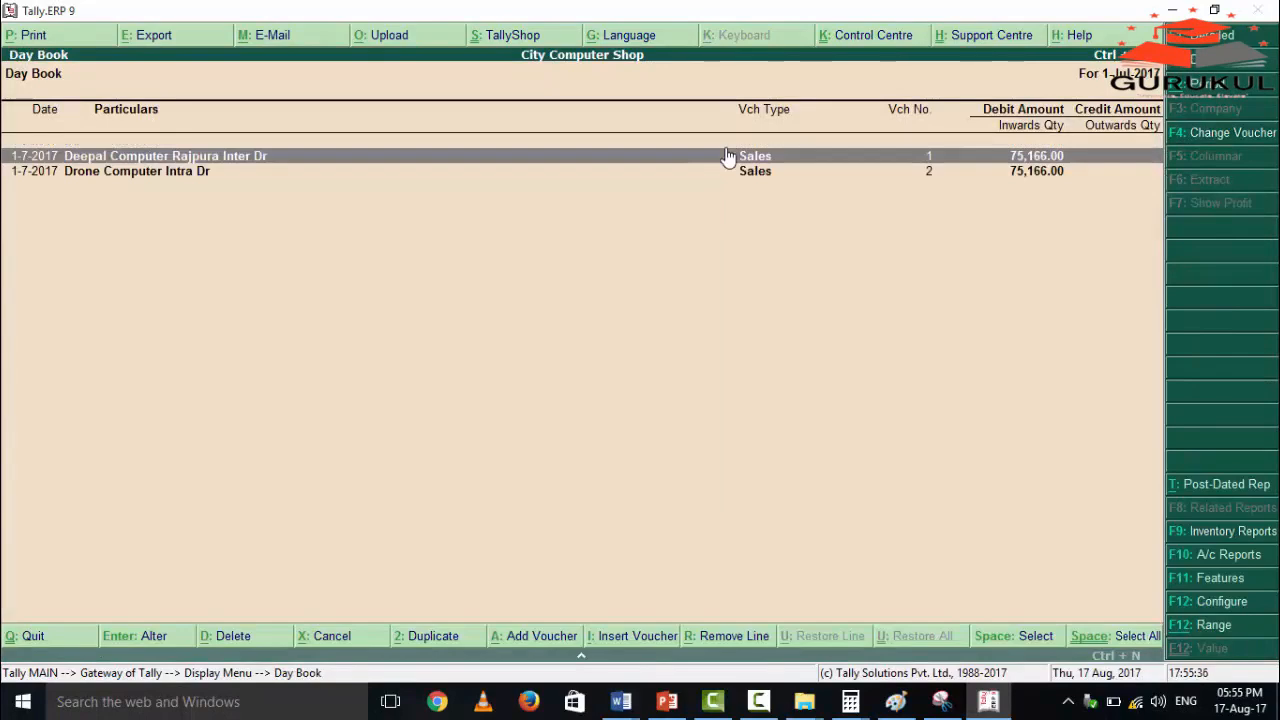
pyautogui.hotkey('alt', 'd')
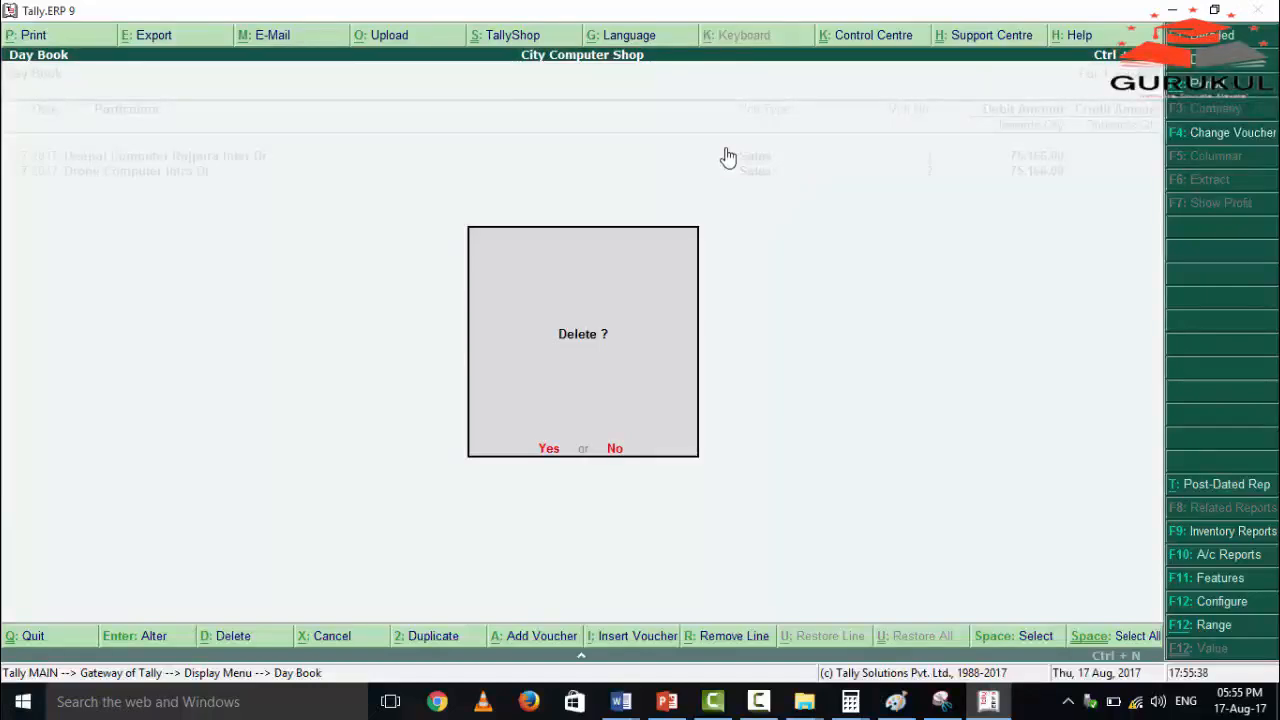
pyautogui.press('Escape')
pyautogui.hotkey('alt', 'd')
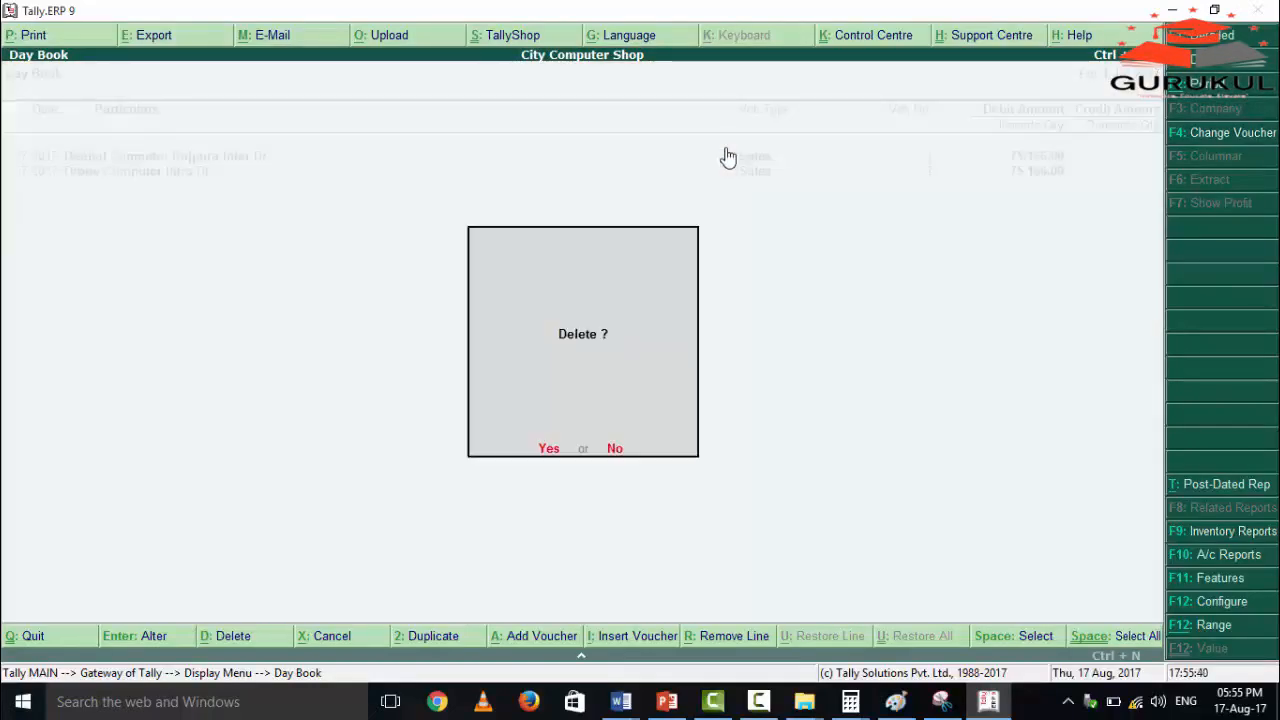
pyautogui.press('y')
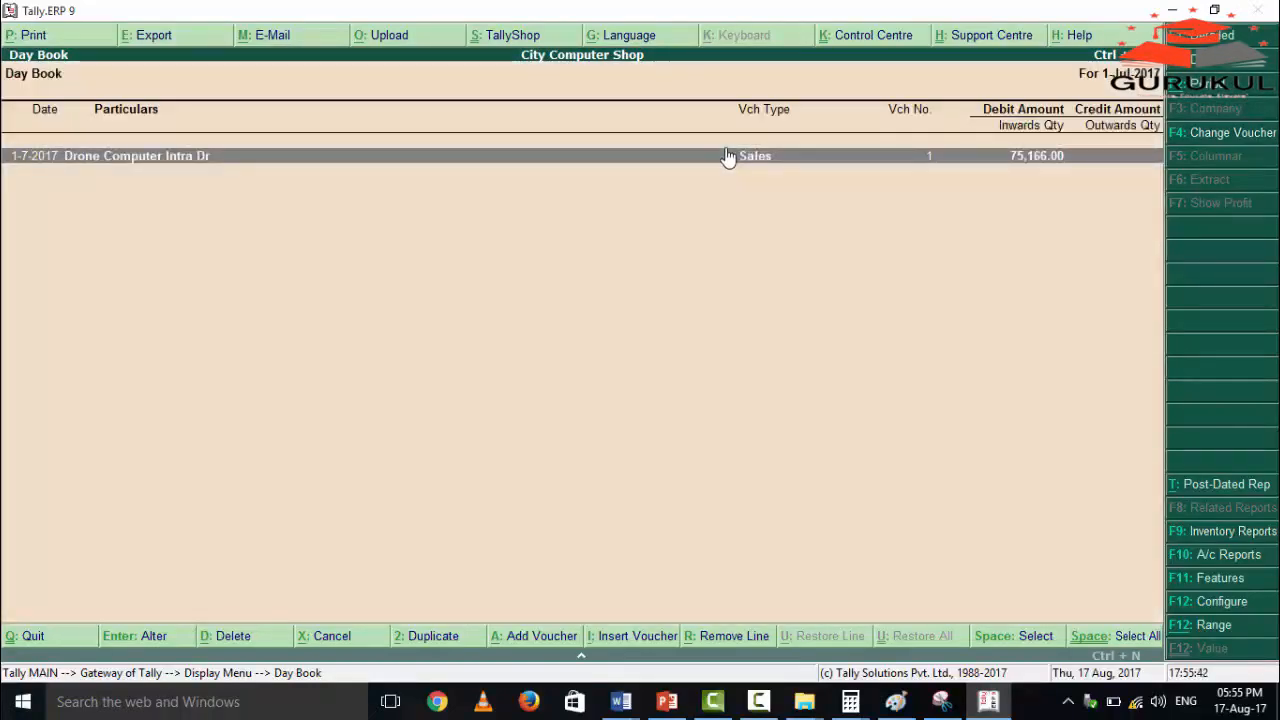
# Start a new sales voucher from the accounting vouchers with reference number 102.
pyautogui.press('Escape')
pyautogui.press('Escape')
pyautogui.press('Down')
pyautogui.press('Down')
pyautogui.press('Down')
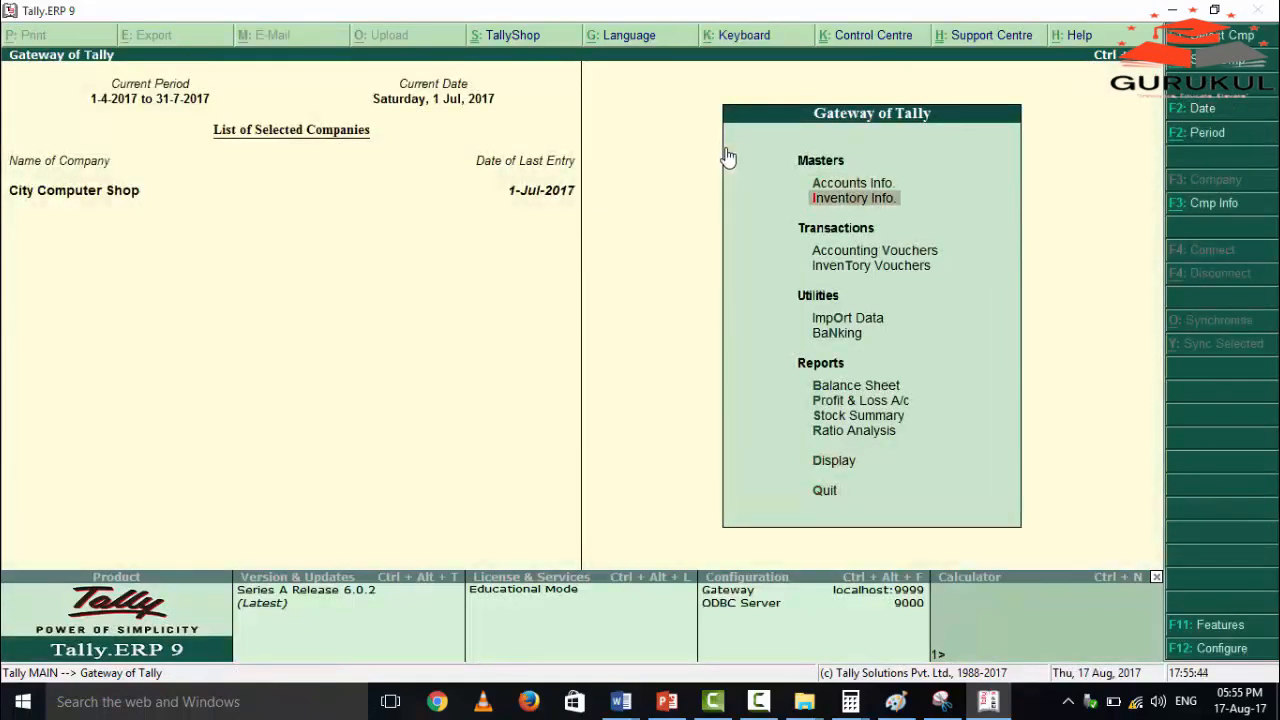
pyautogui.press('Down')
pyautogui.press('Return')
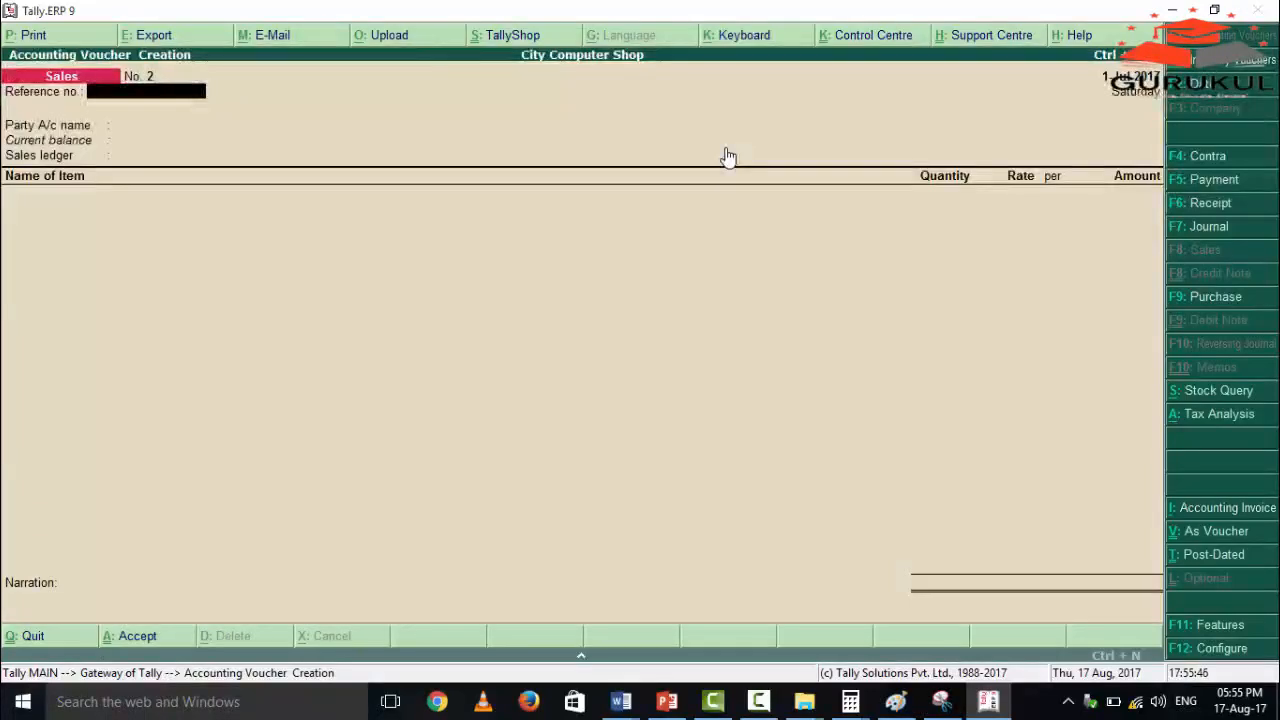
pyautogui.write('102')
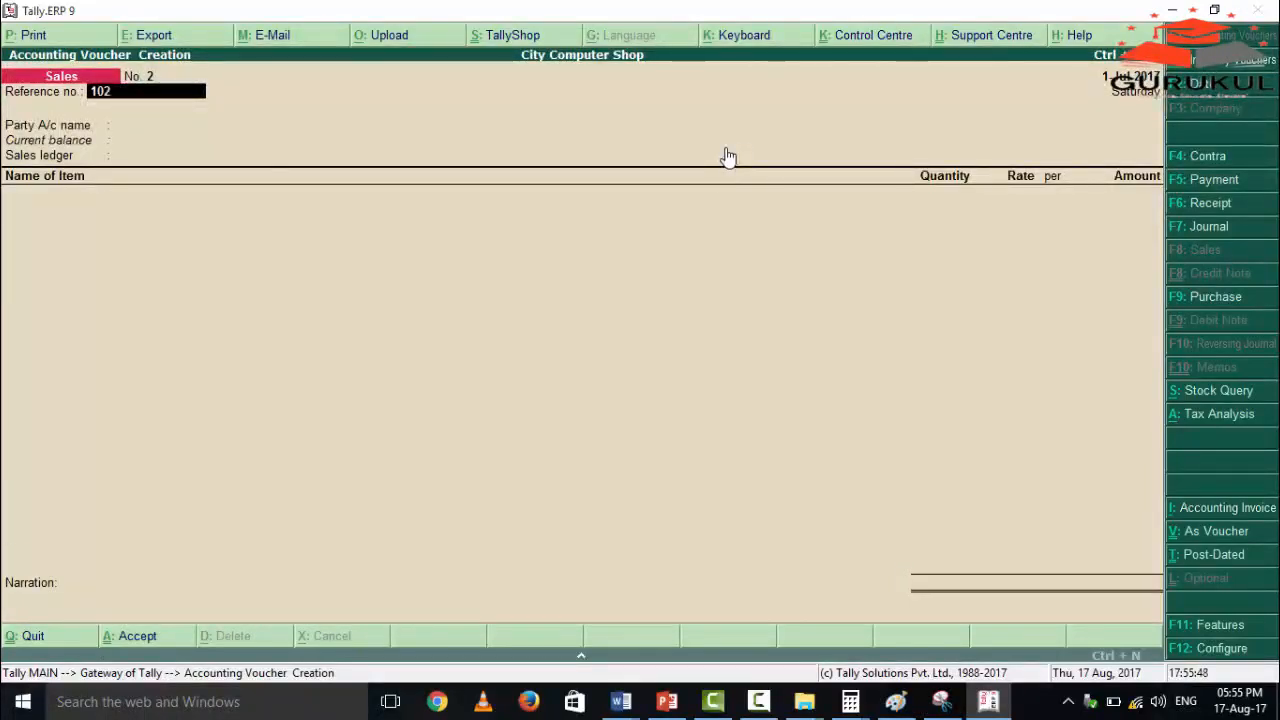
pyautogui.press('Return')
# Choose Deepal Computer Rajpura Inter Dr as the party with default party details, and Sales Other State Inter as the sales ledger.
pyautogui.press('Down')
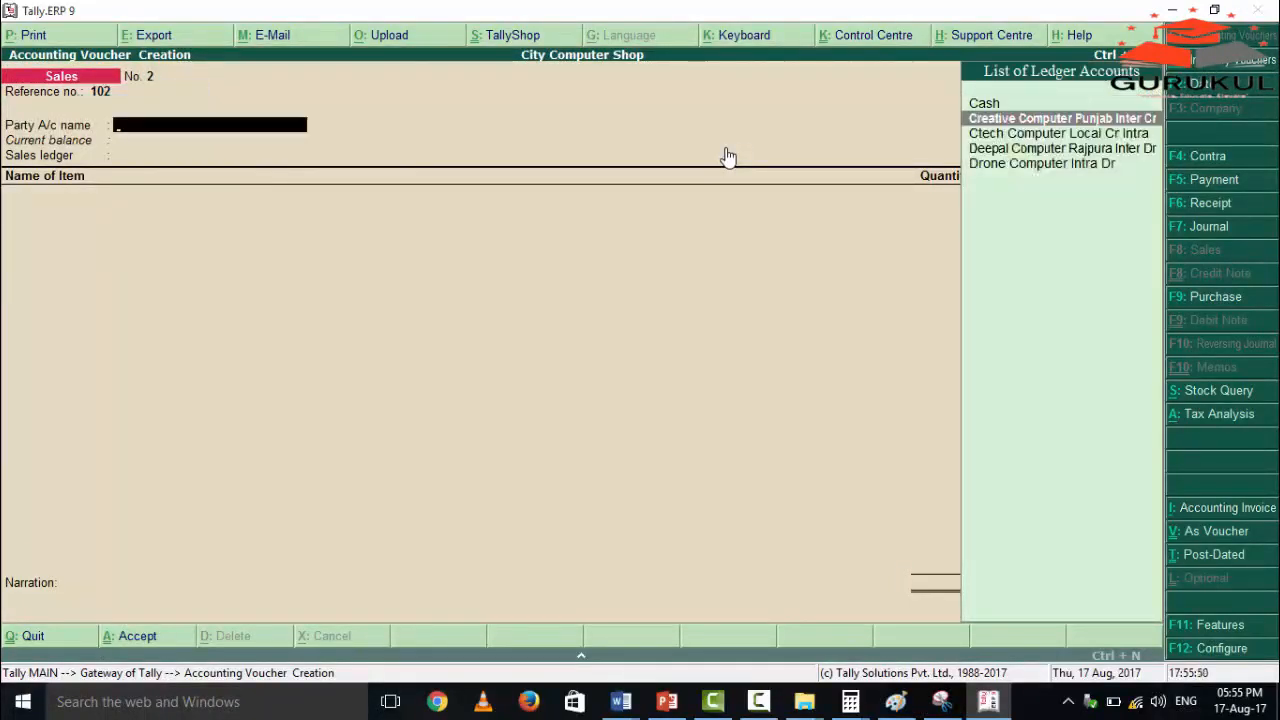
pyautogui.press('Down')
pyautogui.press('Down')
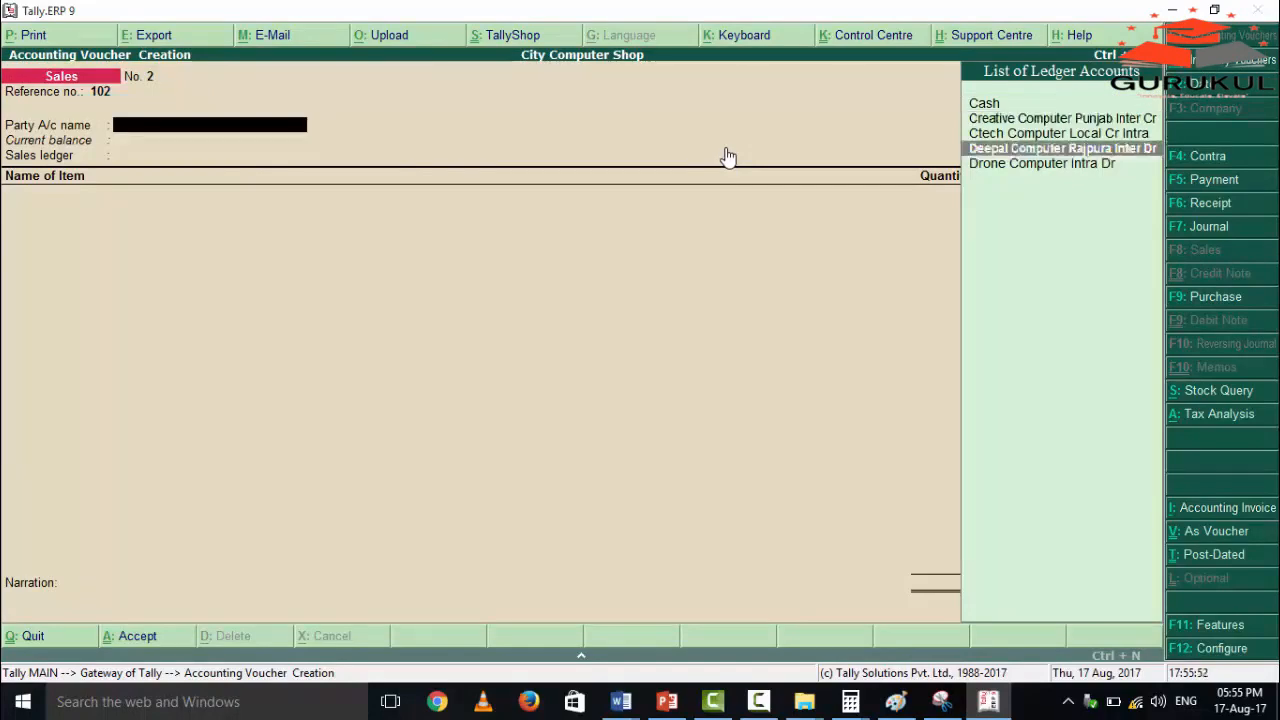
pyautogui.press('Return')
pyautogui.press('Return')
pyautogui.press('Return')
pyautogui.press('Return')
pyautogui.press('Return')
pyautogui.press('Return')
pyautogui.press('Return')
pyautogui.press('Return')
pyautogui.press('Return')
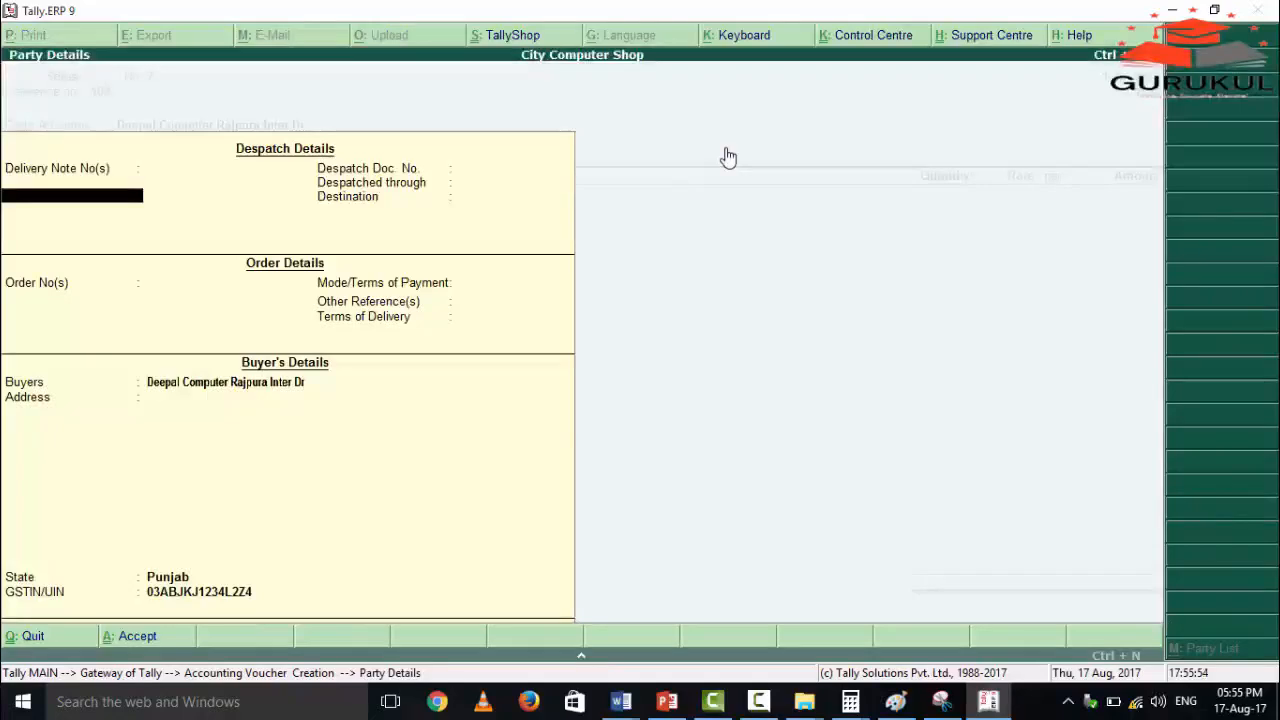
pyautogui.press('Return')
pyautogui.press('Return')
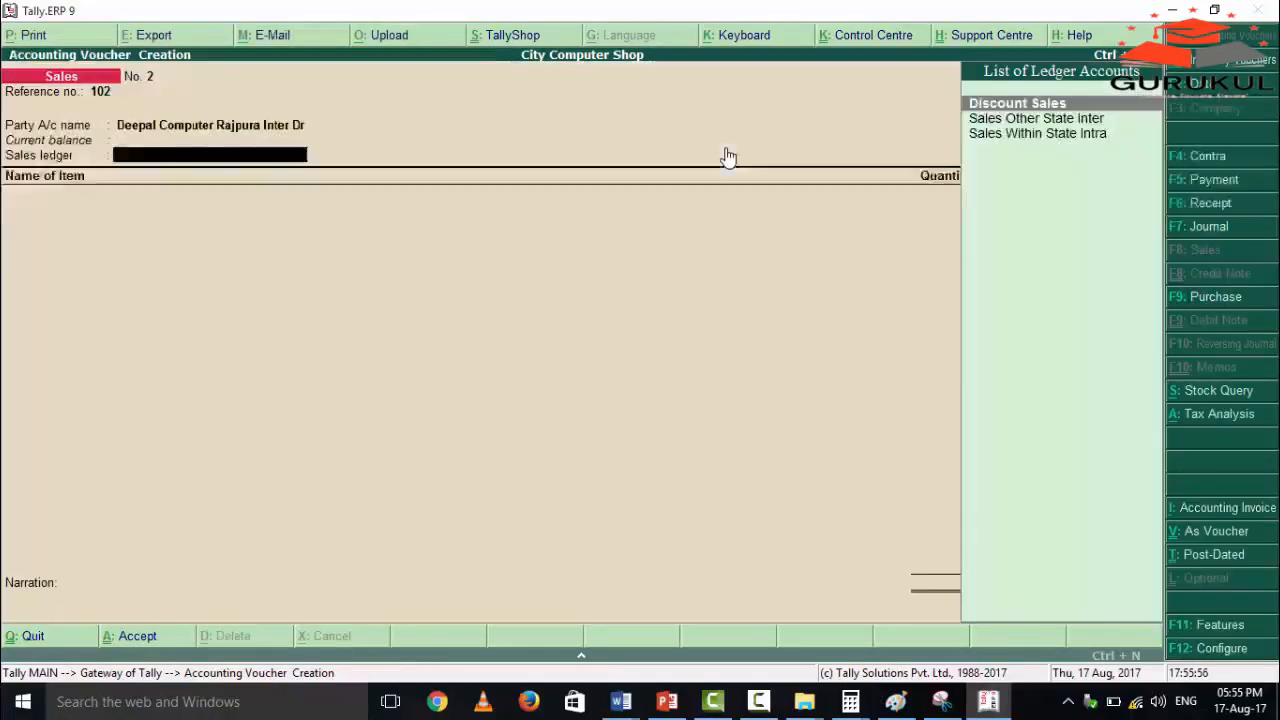
pyautogui.press('Down')
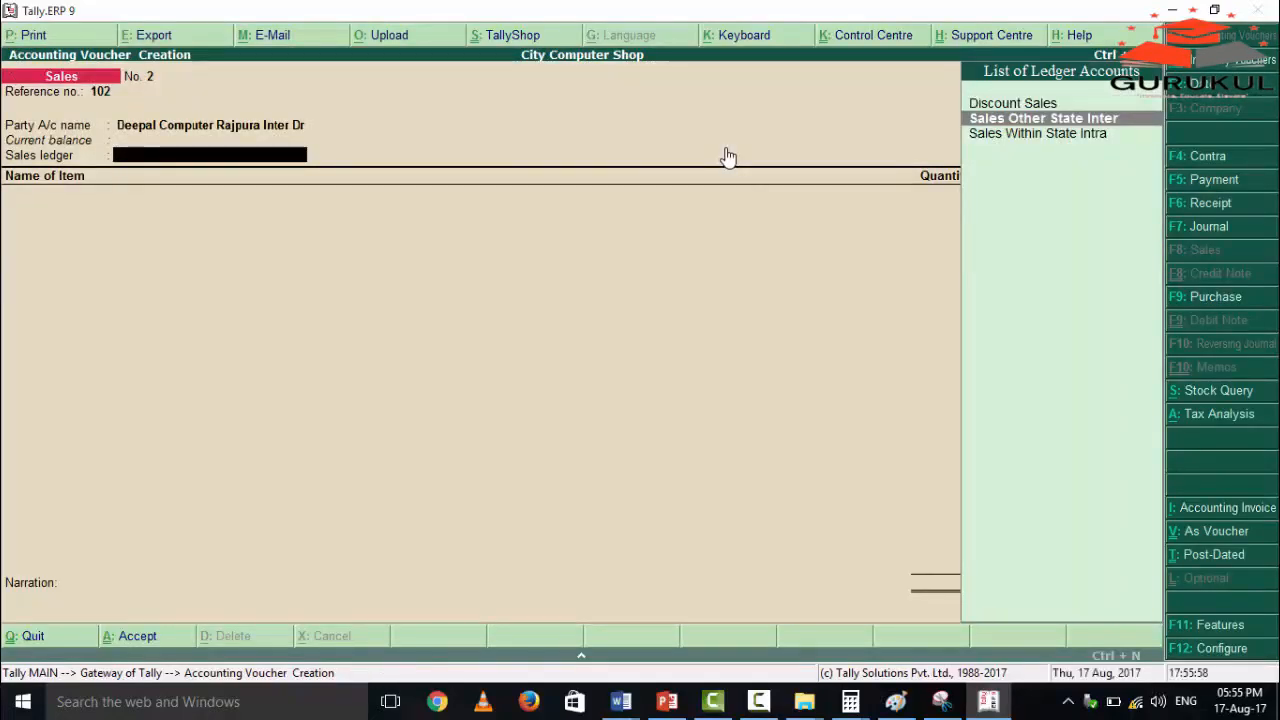
pyautogui.press('Return')
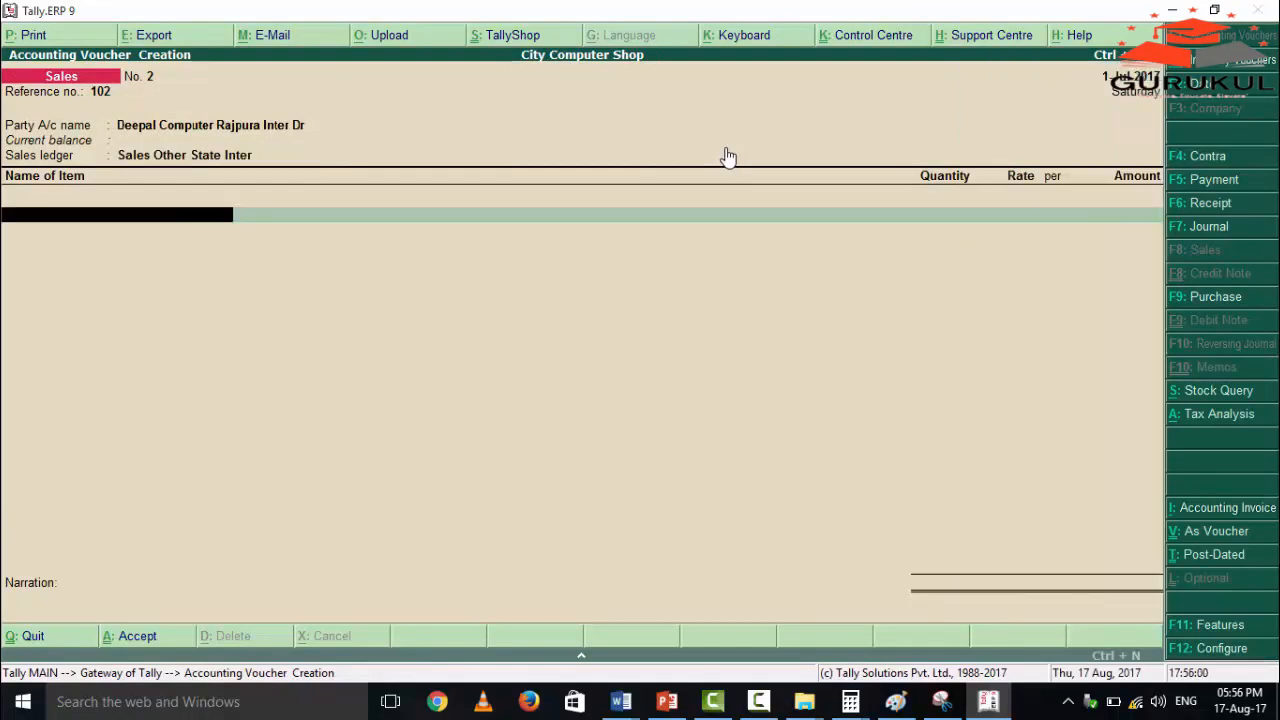
# Add the stock item Hp Laptop with a quantity of 5 pcs at the rate of 13,000.00 per piece.
pyautogui.write('Hp')
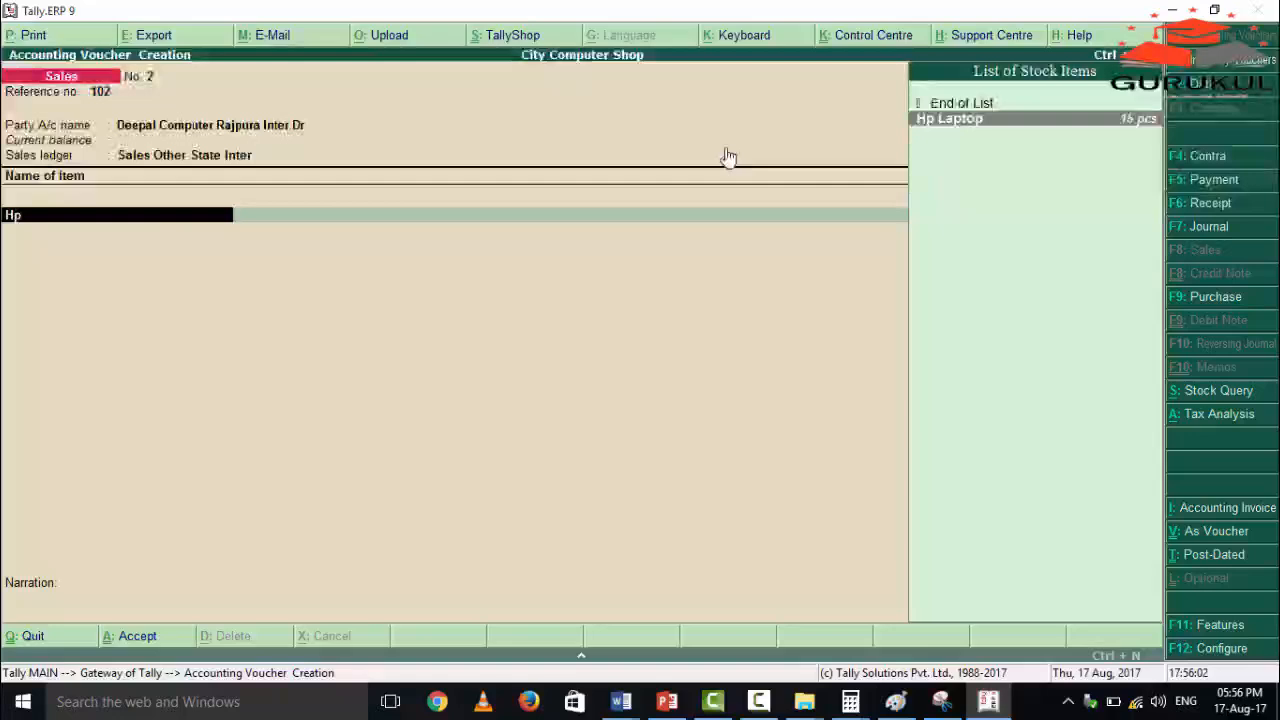
pyautogui.press('Return')
pyautogui.write('5')
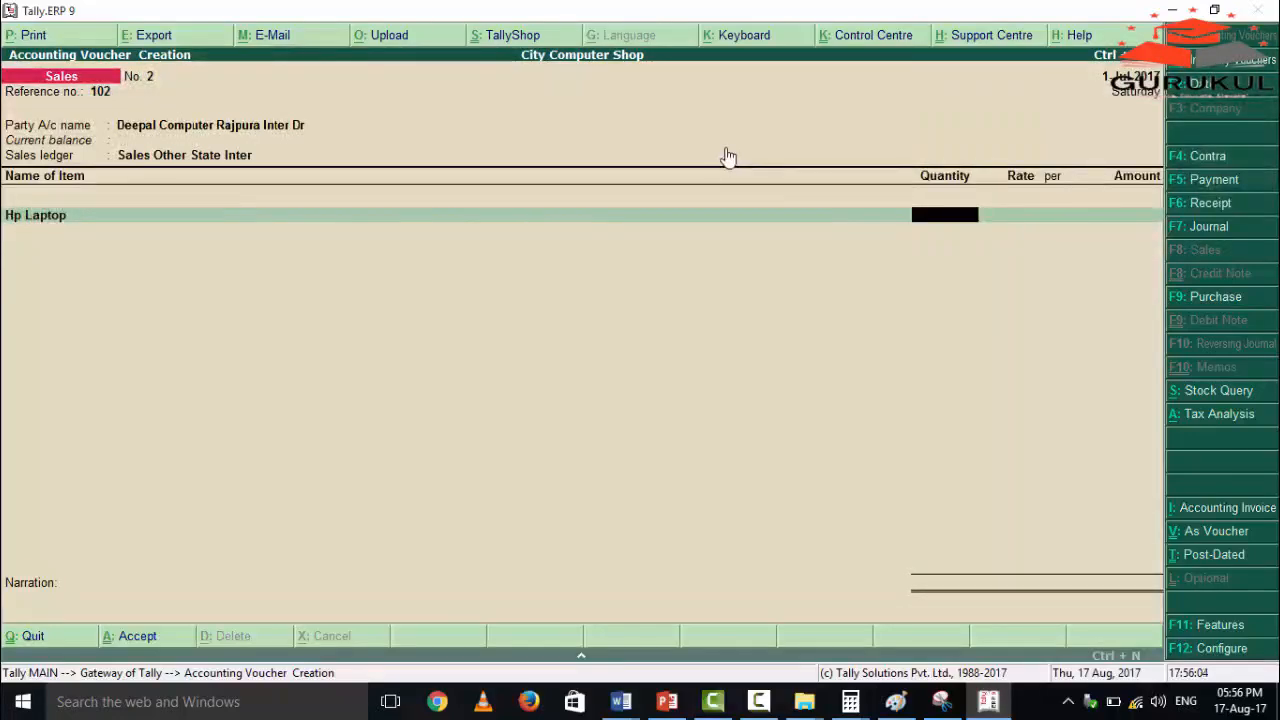
pyautogui.press('Return')
pyautogui.press('Return')
pyautogui.press('Return')
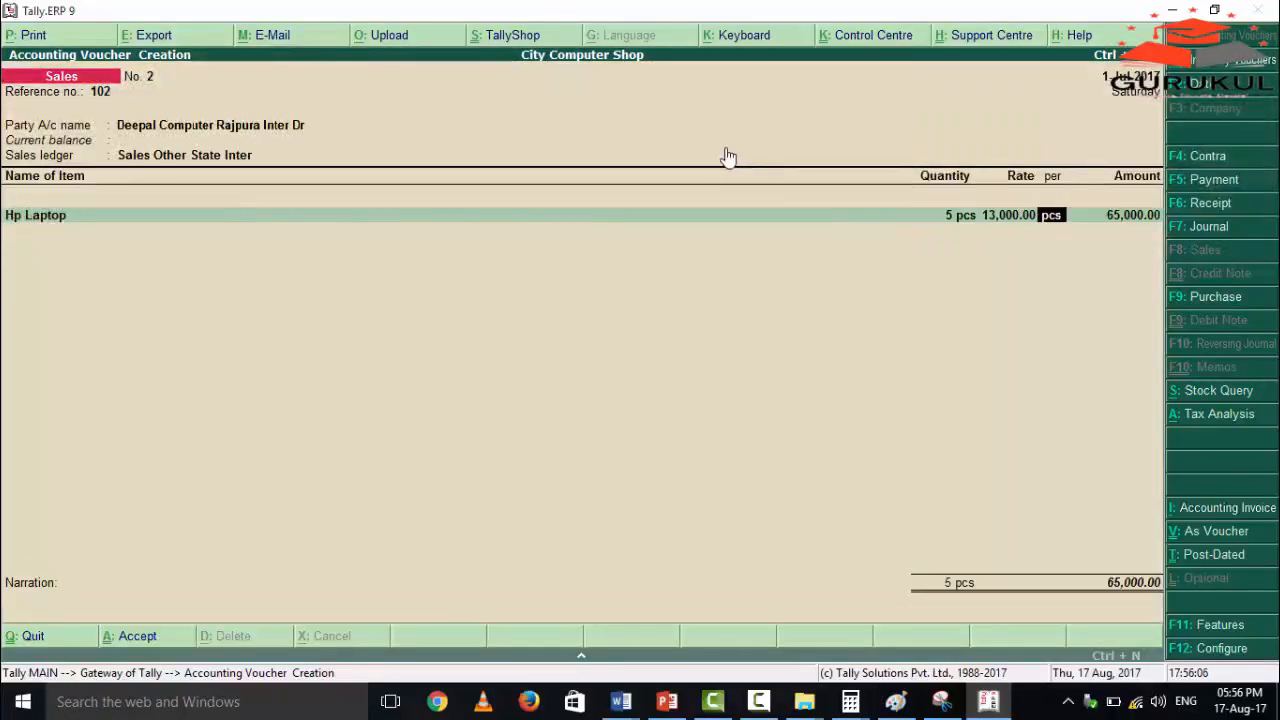
pyautogui.press('Return')
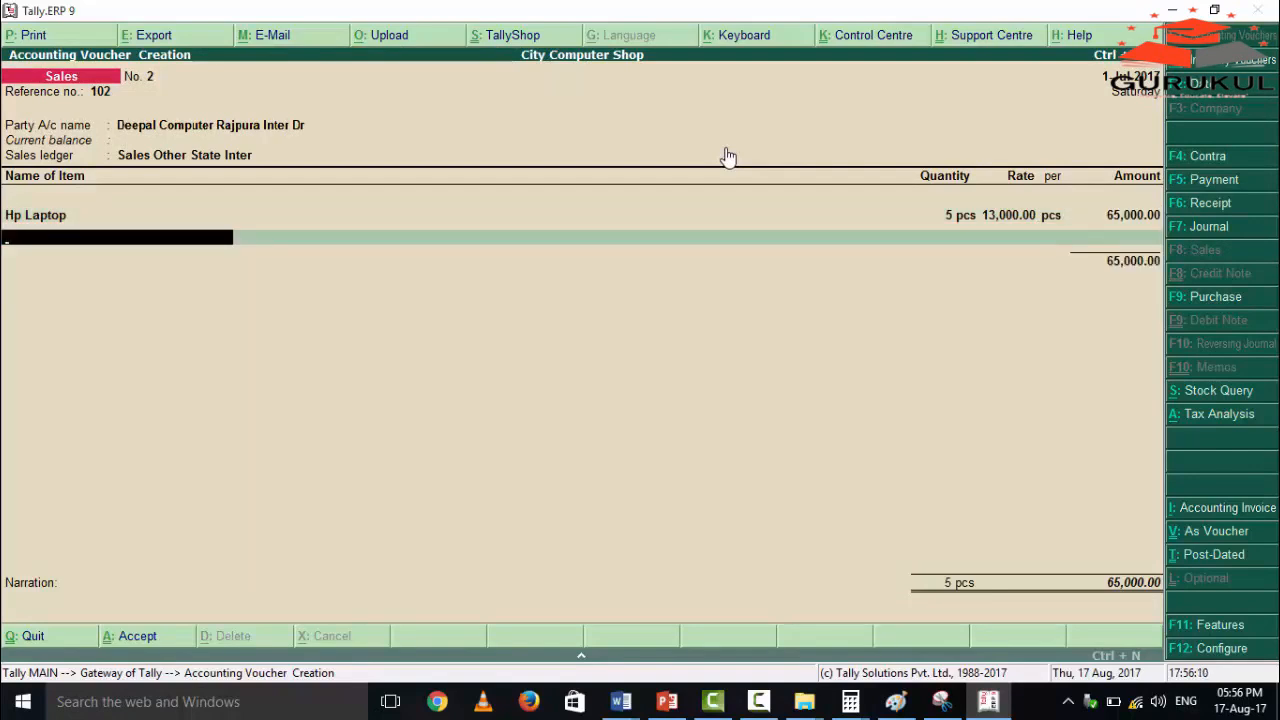
# End the item list and add the IGST ledger with its calculated tax amount.
pyautogui.press('Return')
pyautogui.write('i')
pyautogui.press('Return')
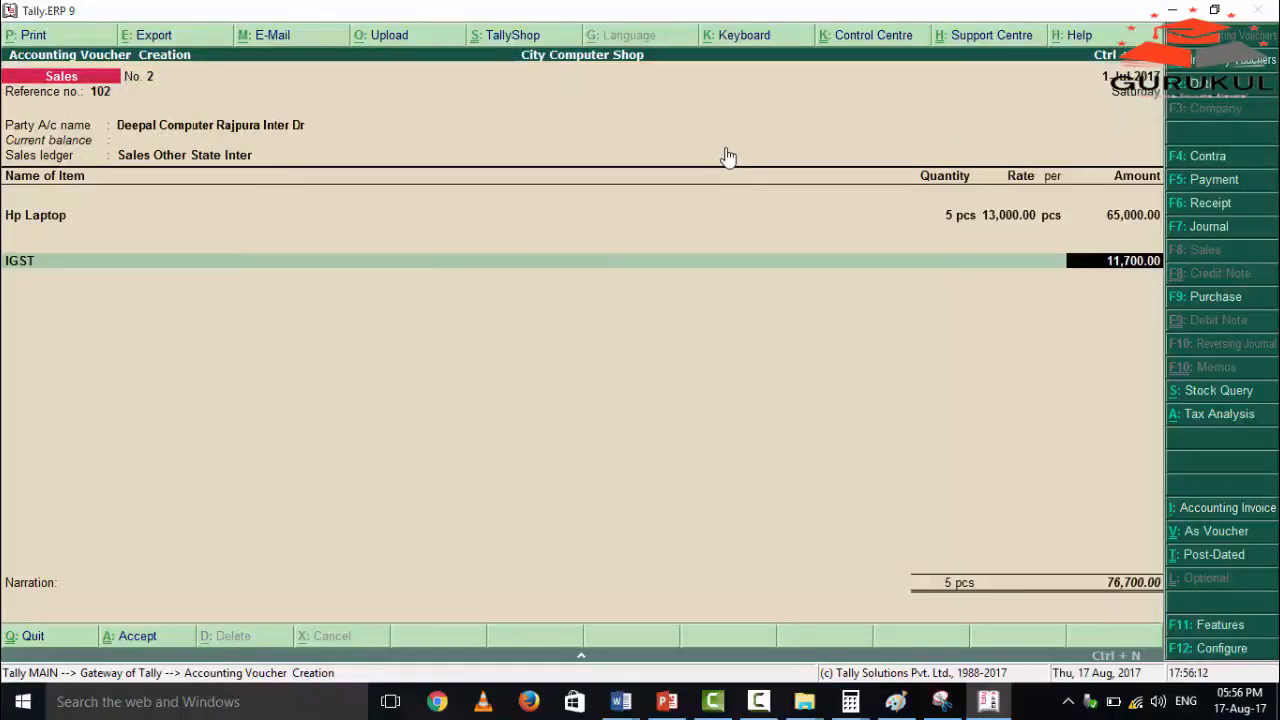
pyautogui.press('Return')
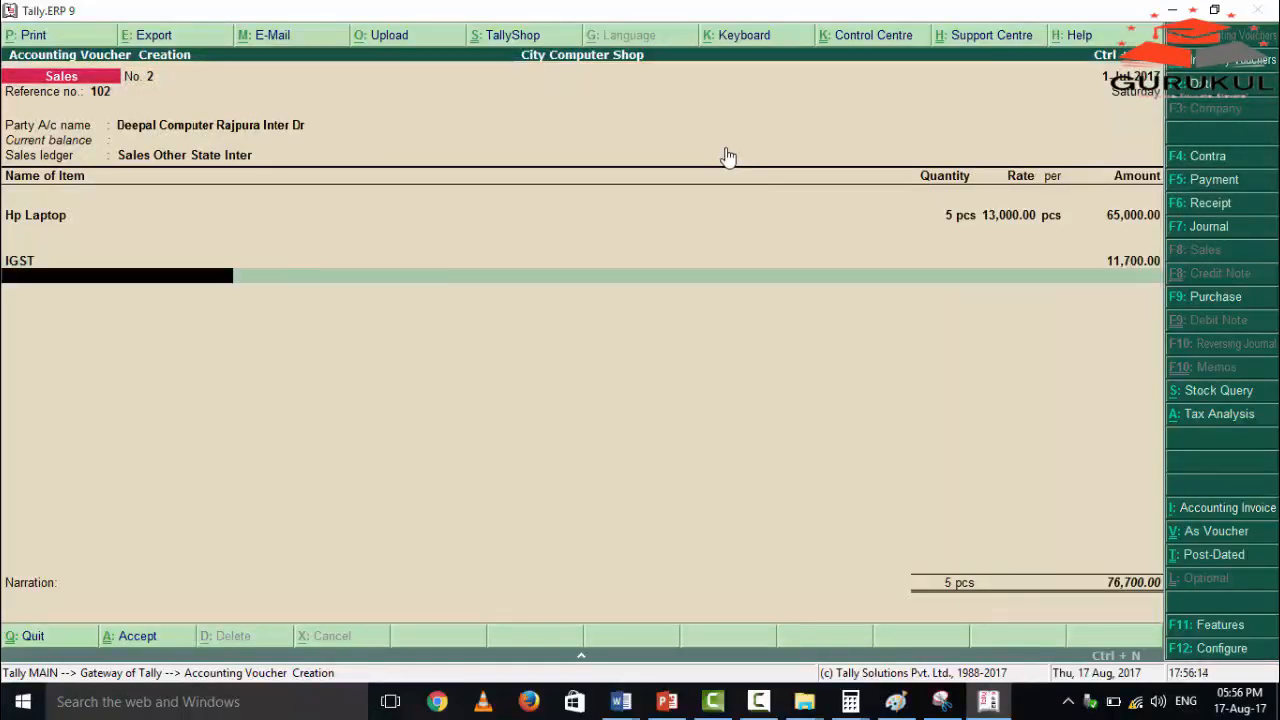
# Add the Discount Sales ledger at a rate of -2 % below the IGST line.
pyautogui.press('space')
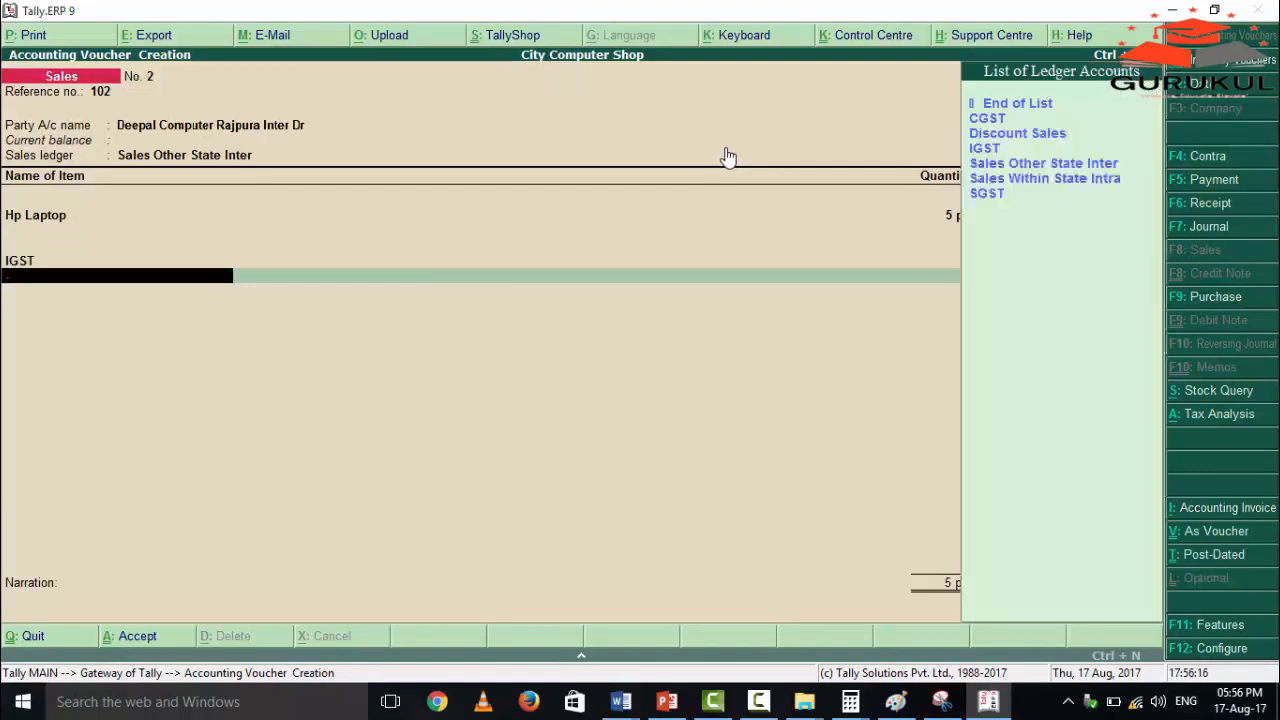
pyautogui.press('Down')
pyautogui.press('Down')
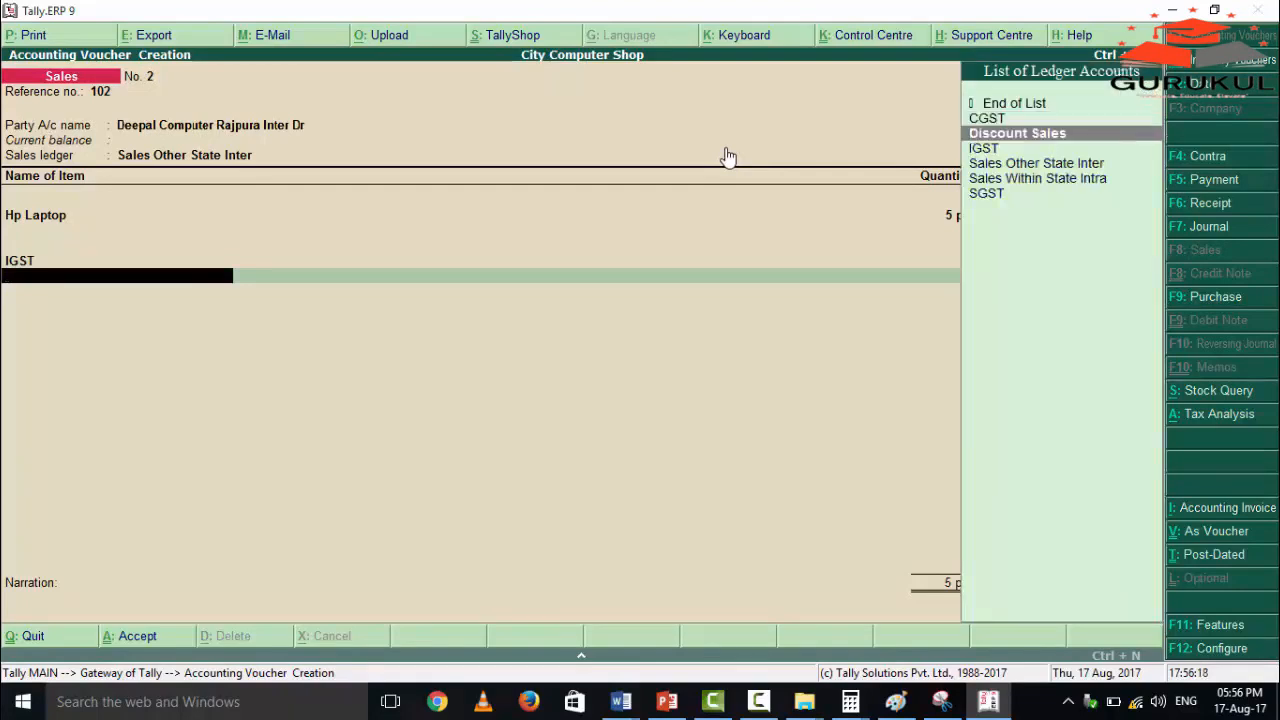
pyautogui.press('Return')
pyautogui.write('-2')
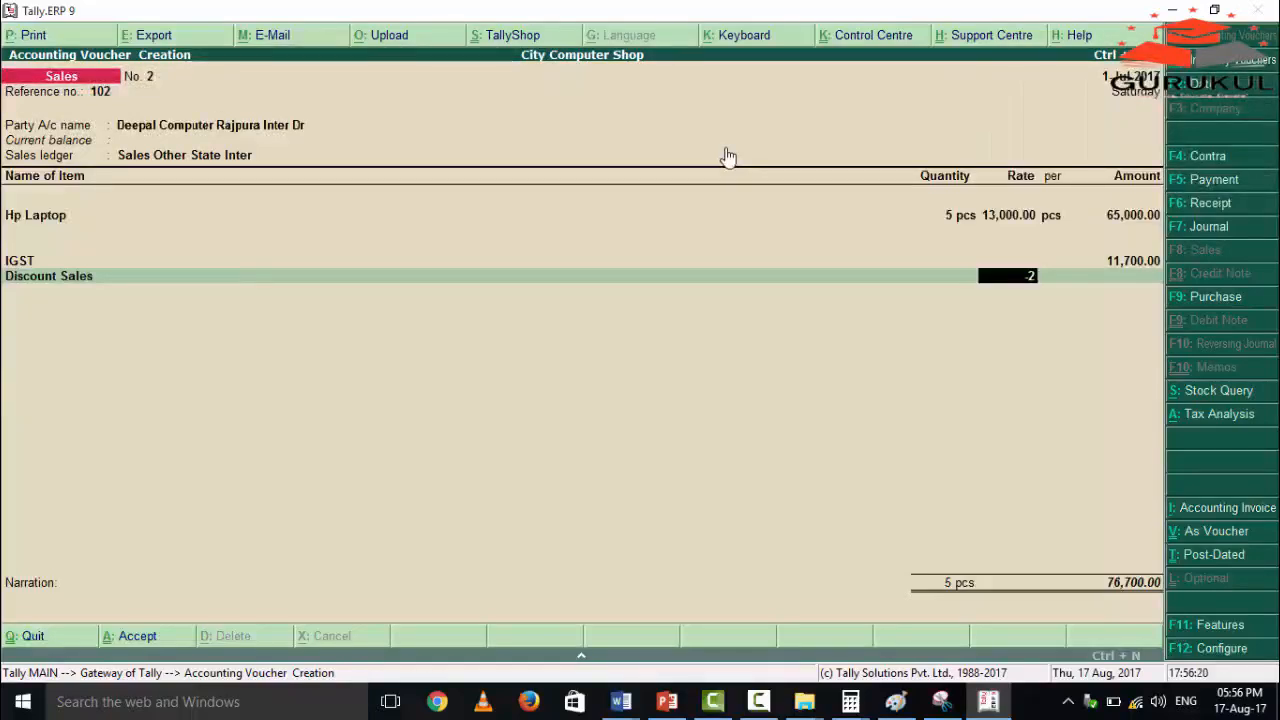
pyautogui.press('Return')
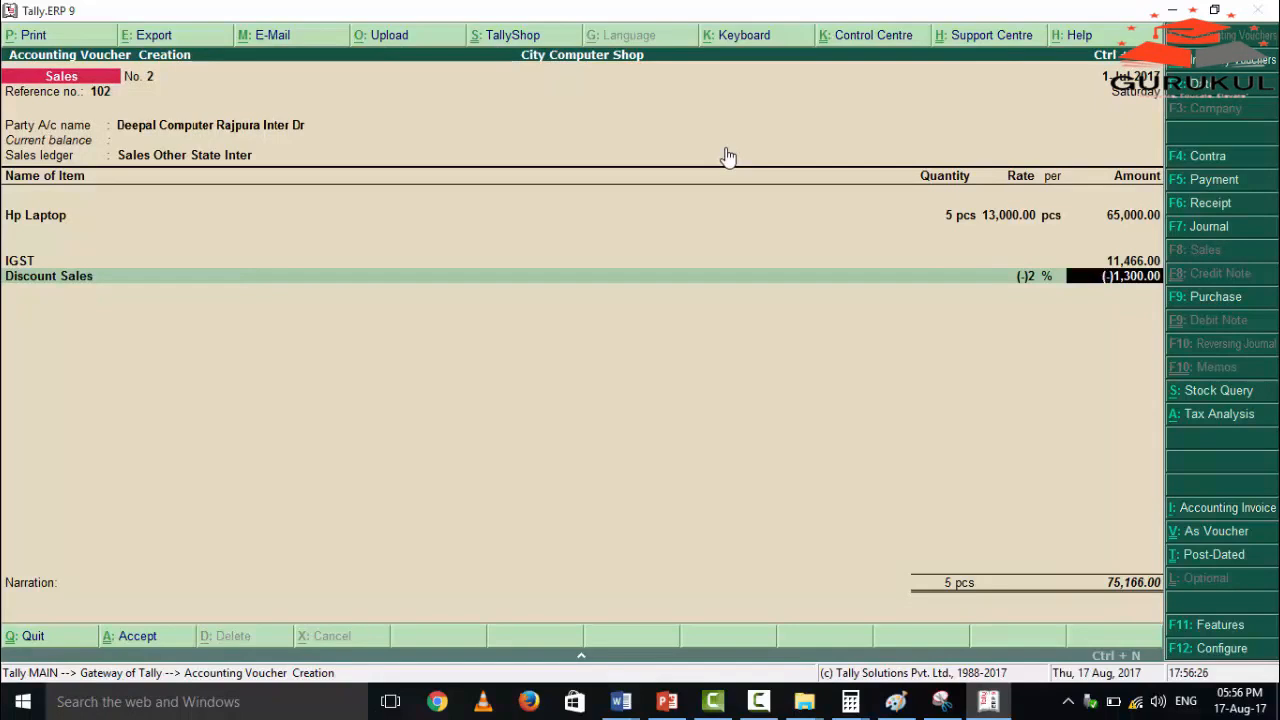
# Save the Deepal Computer sales voucher with a blank narration and return to the Gateway of Tally.
pyautogui.press('Return')
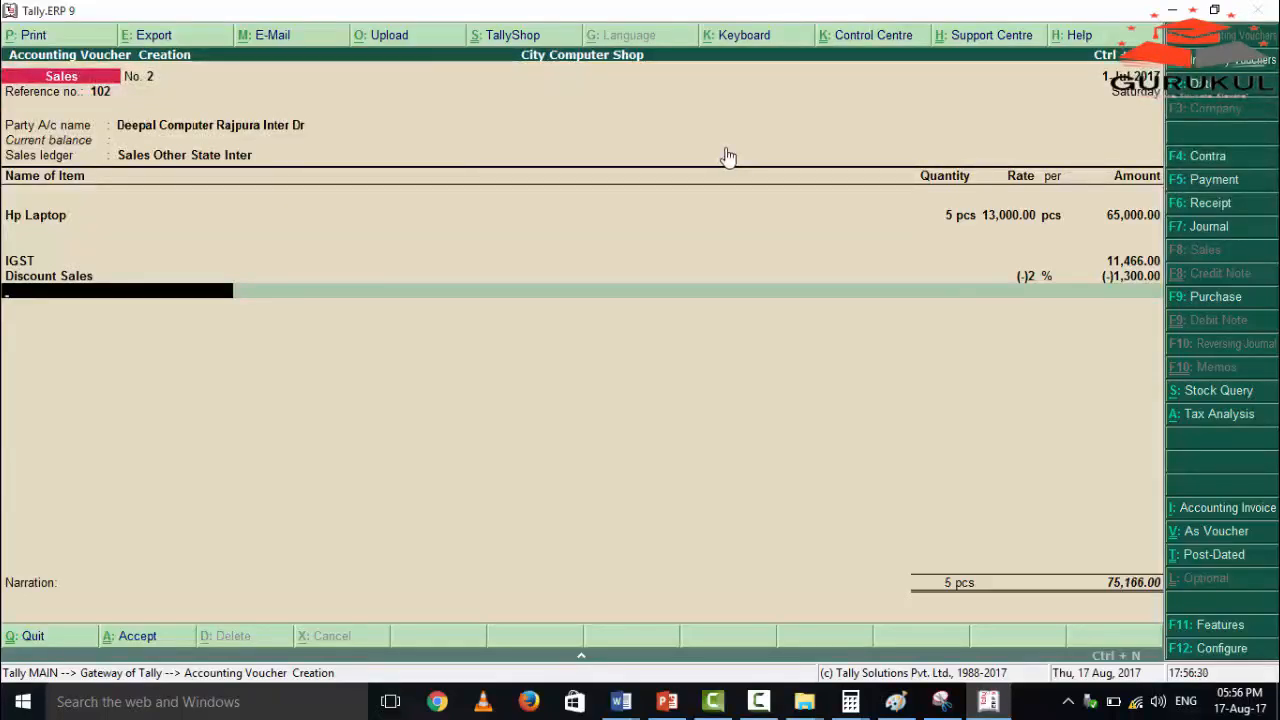
pyautogui.press('Return')
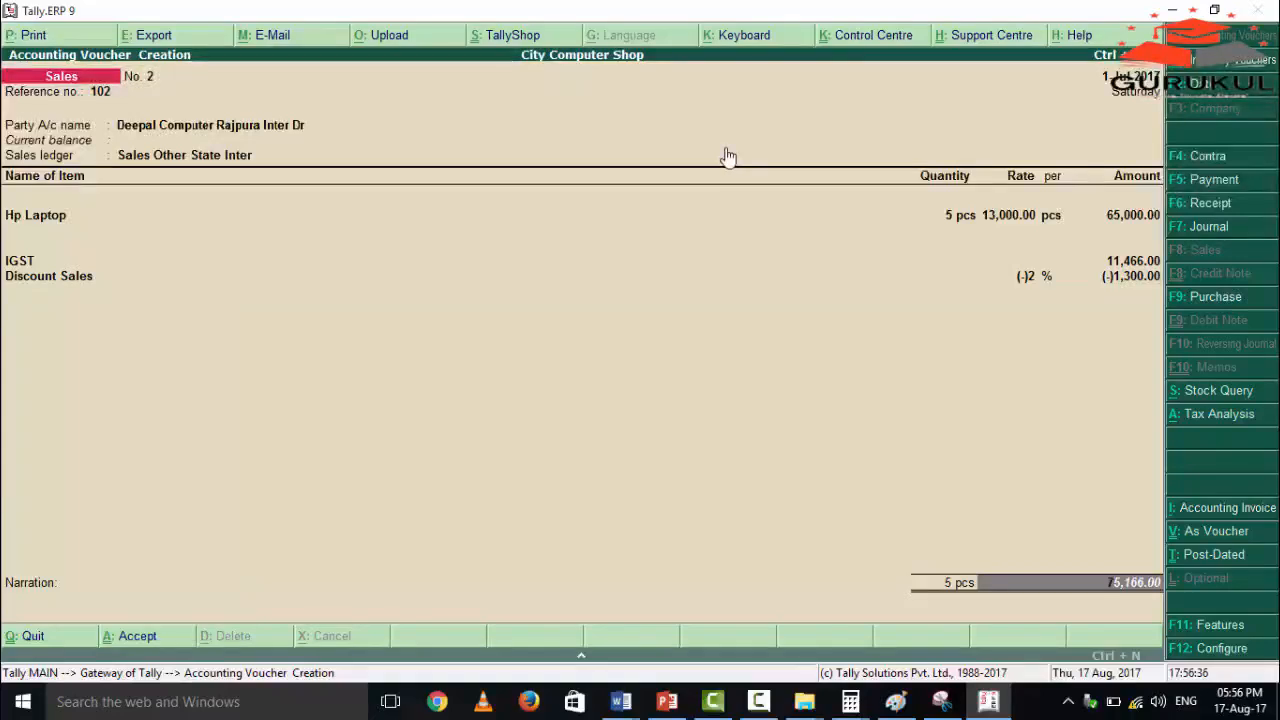
pyautogui.press('Return')
pyautogui.press('Return')
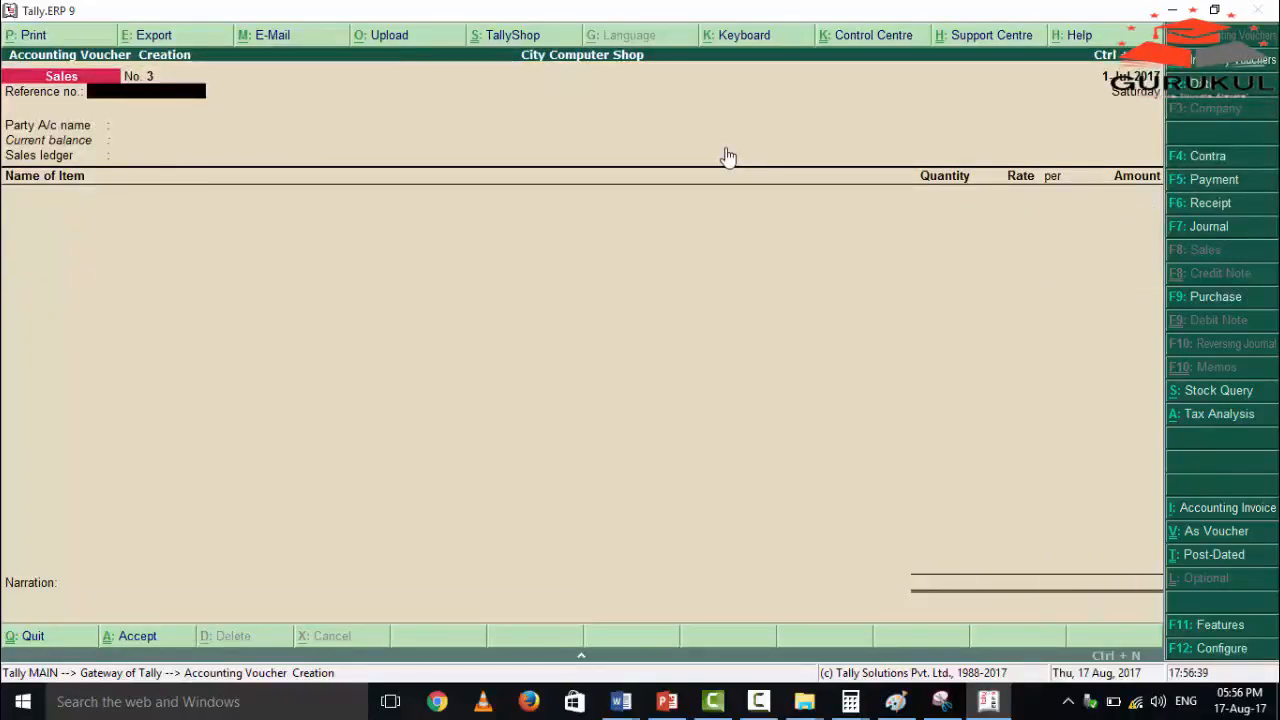
pyautogui.press('Escape')
pyautogui.press('Escape')
pyautogui.press('Escape')
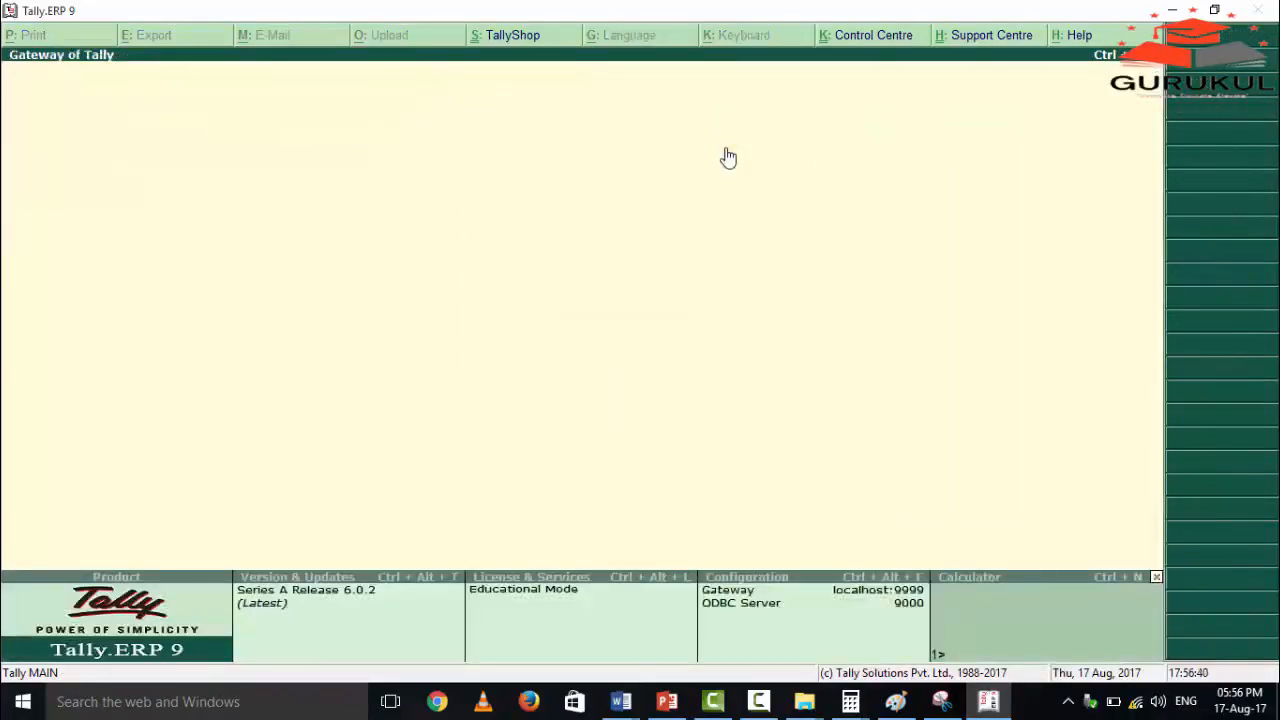
pyautogui.press('Down')
pyautogui.press('Down')
pyautogui.press('Down')
pyautogui.press('Down')
pyautogui.press('Down')
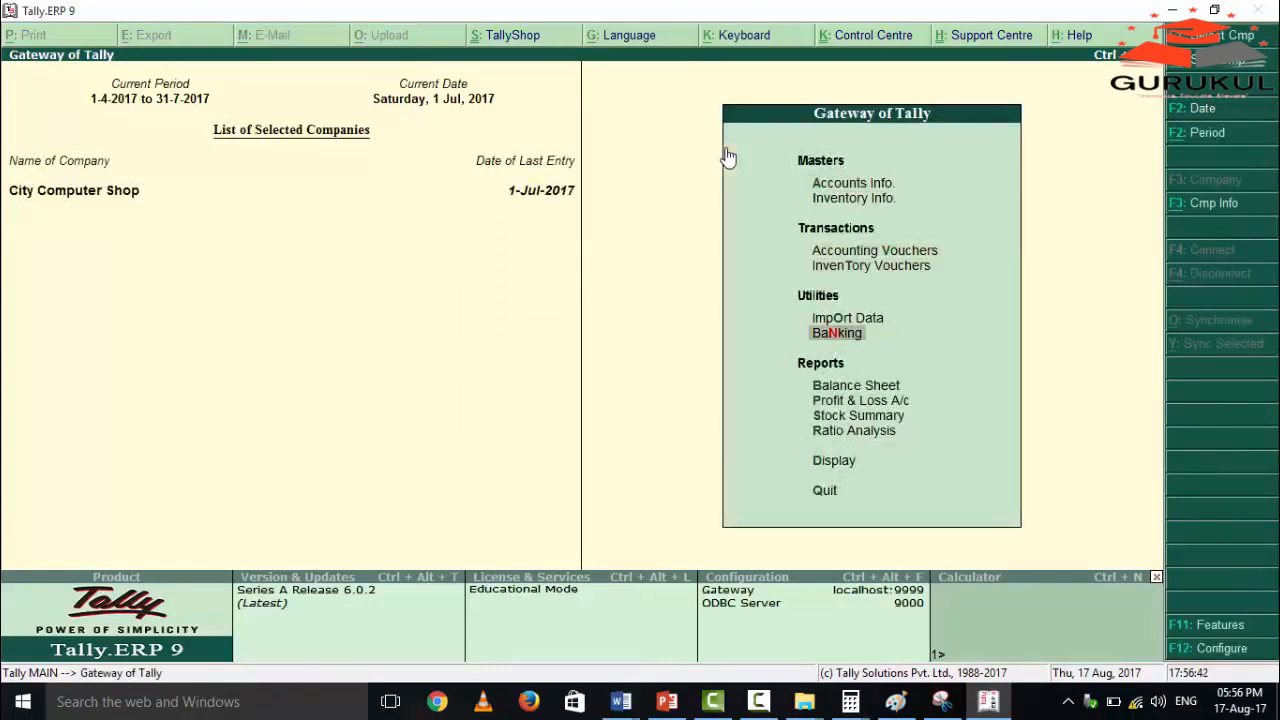
pyautogui.press('Down')
pyautogui.press('Down')
pyautogui.press('Down')
pyautogui.press('Down')
pyautogui.press('Down')
pyautogui.press('Return')
pyautogui.press('Down')
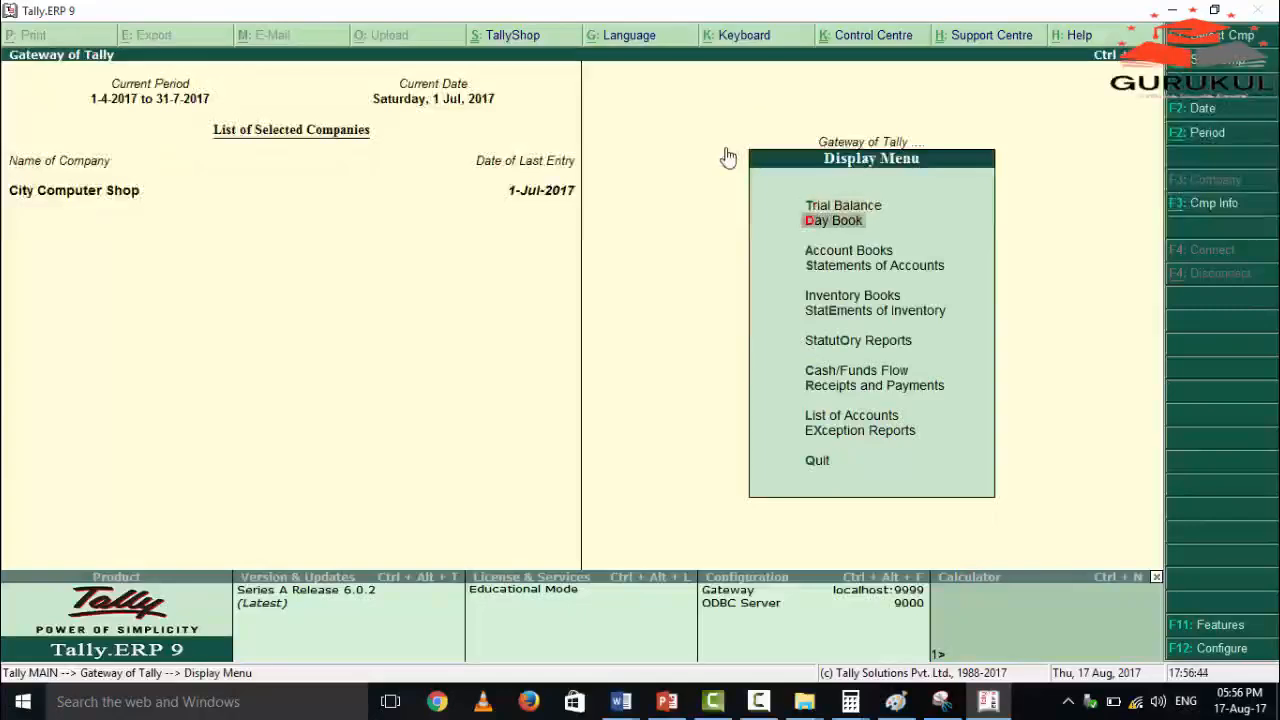
pyautogui.press('Return')
pyautogui.press('Escape')
pyautogui.press('Escape')
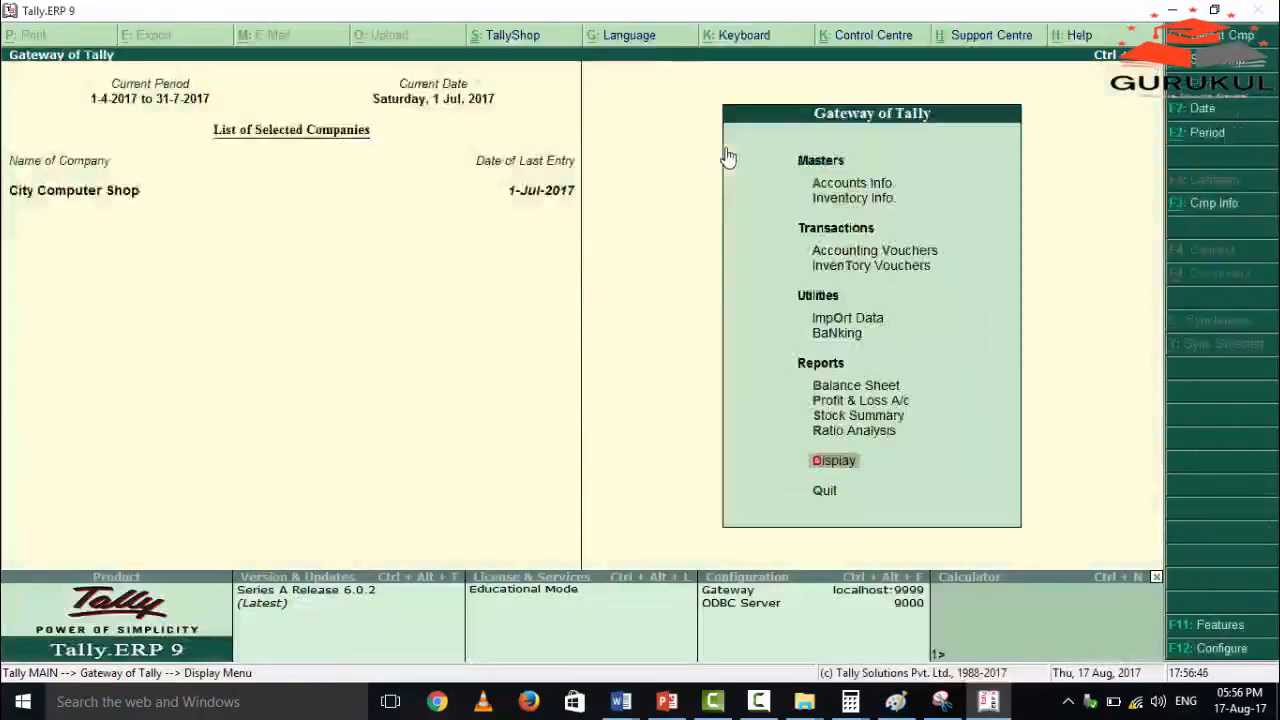
# Open the GSTR-1 return from the GST statutory reports.
pyautogui.press('Return')
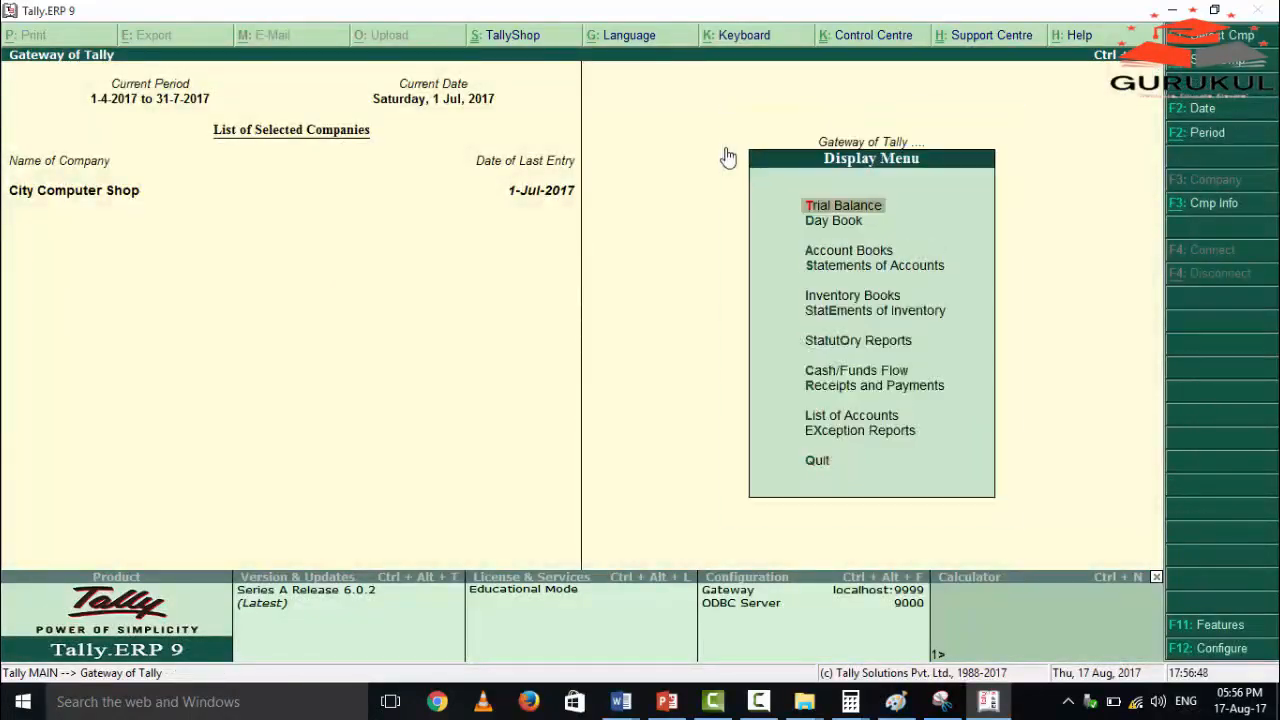
pyautogui.press('Down')
pyautogui.press('Down')
pyautogui.press('Down')
pyautogui.press('Down')
pyautogui.press('Down')
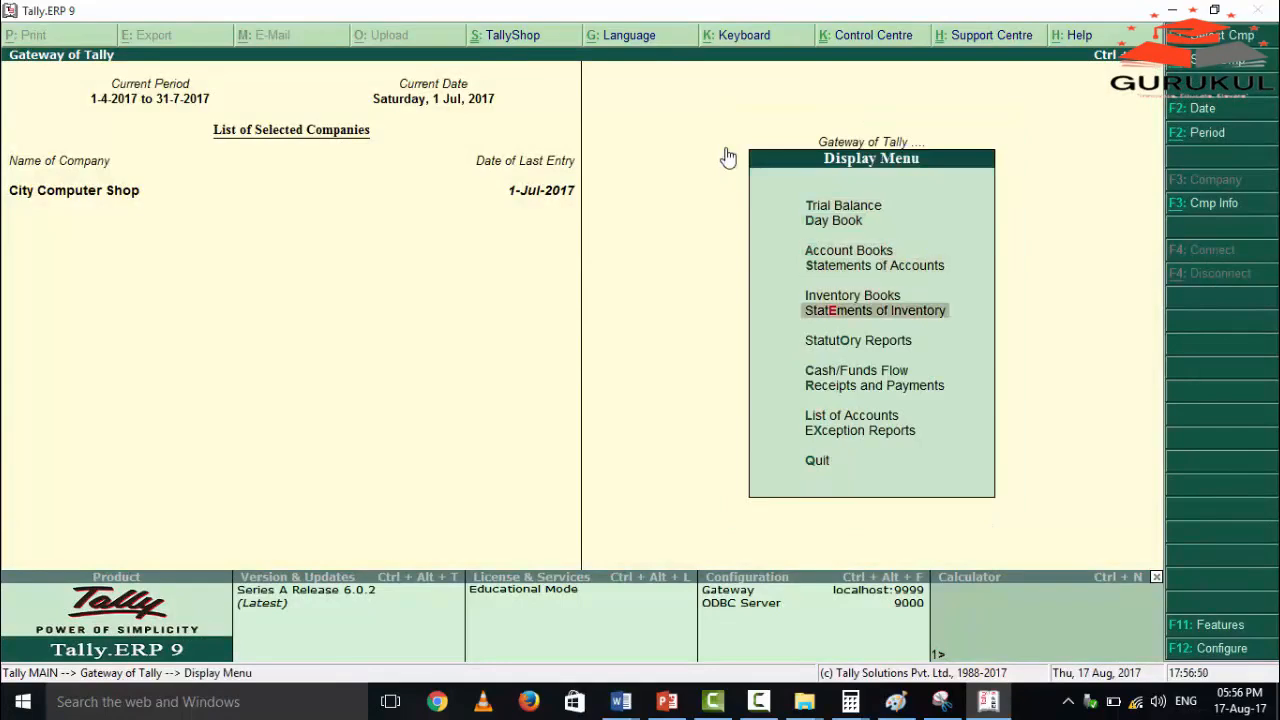
pyautogui.press('Down')
pyautogui.press('Return')
pyautogui.press('Return')
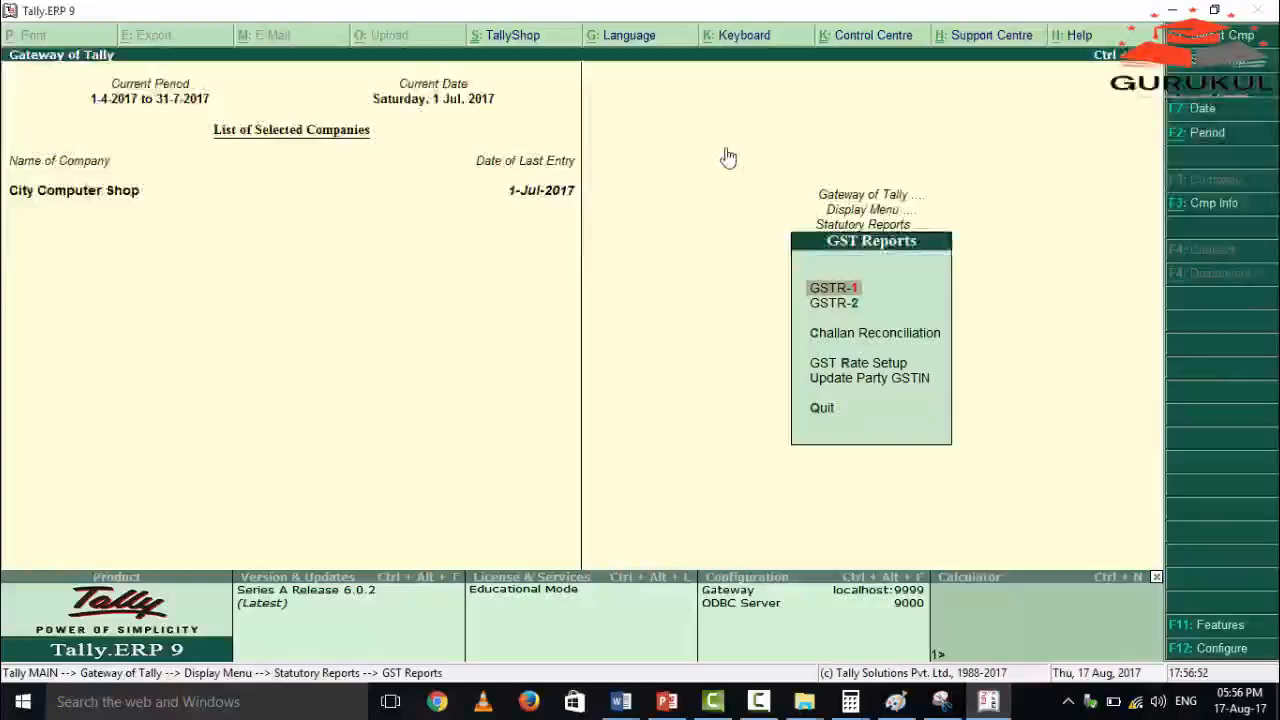
pyautogui.press('Return')
# Drill down into the B2B Invoices of GSTR-1 and open the Deepal Computer Rajpura Inter Dr sales voucher.
pyautogui.press('Down')
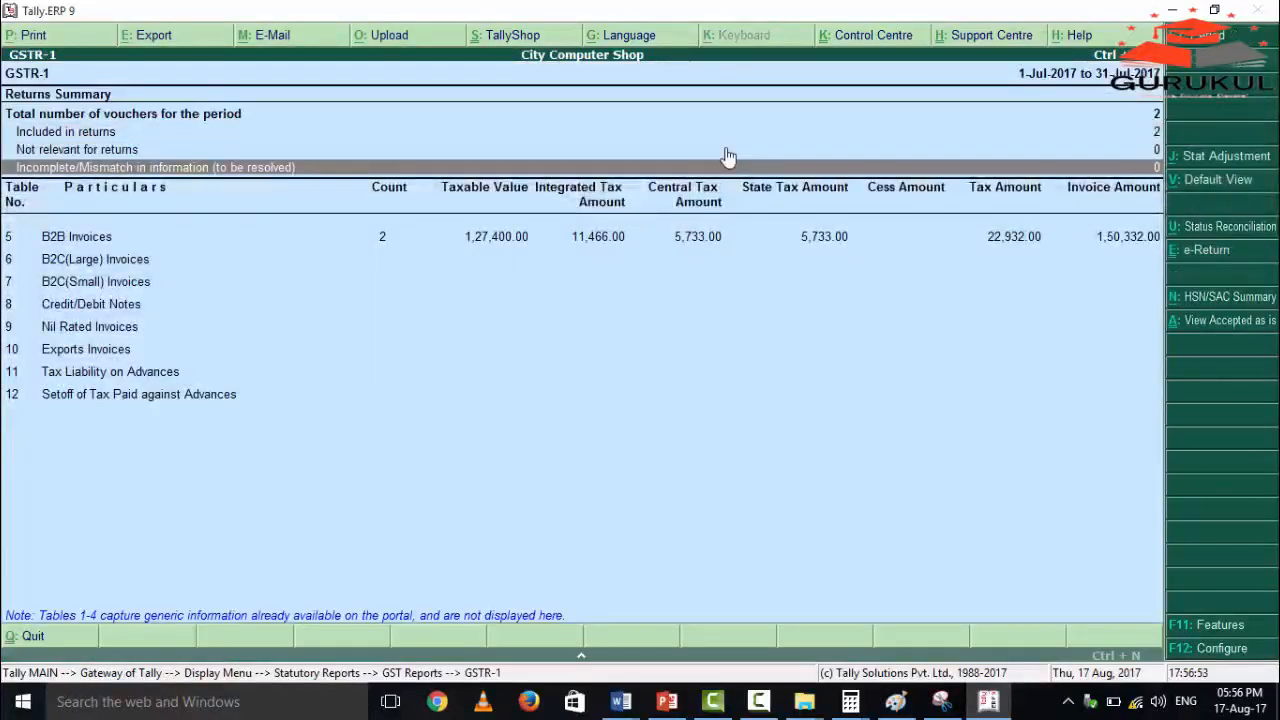
pyautogui.press('Down')
pyautogui.press('Return')
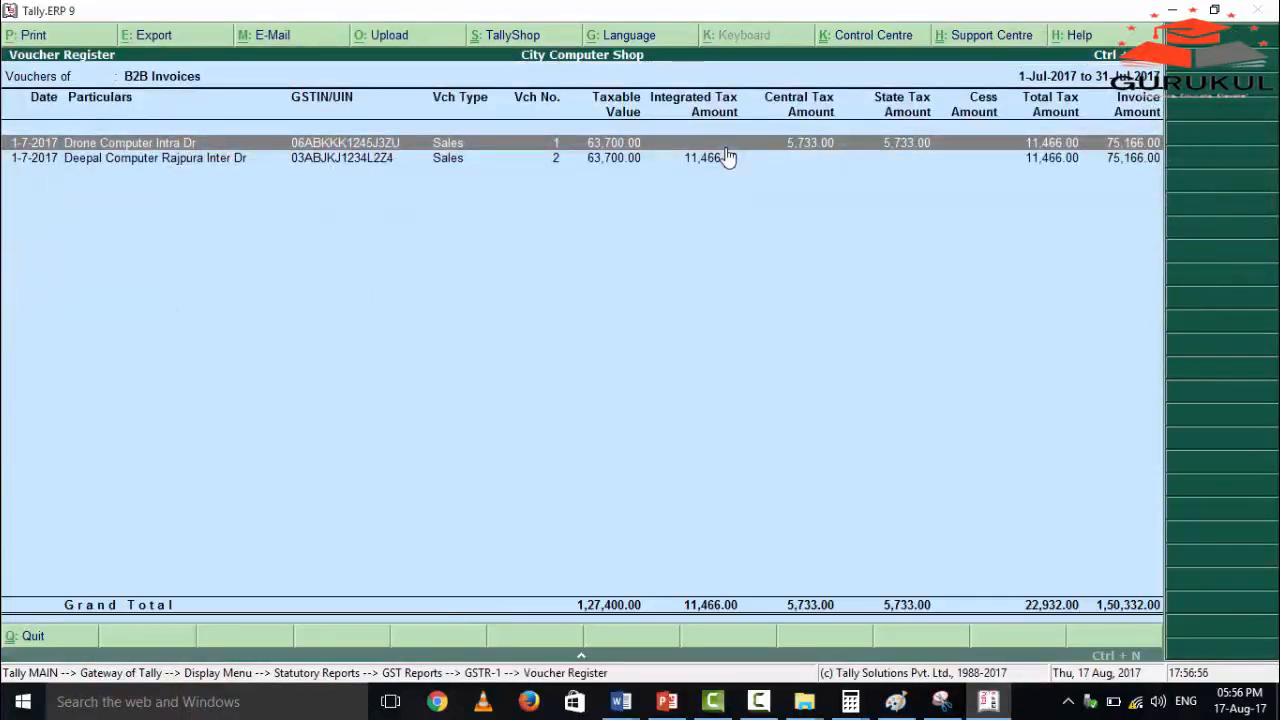
pyautogui.press('Down')
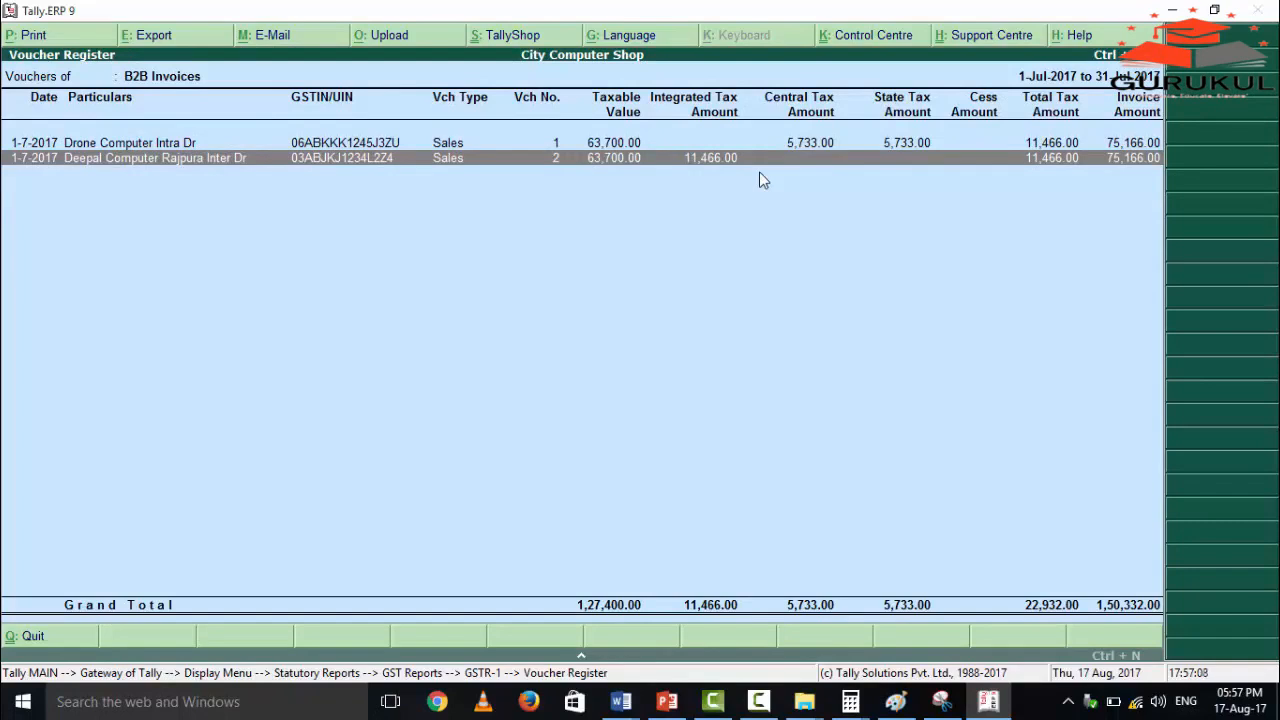
pyautogui.press('Return')
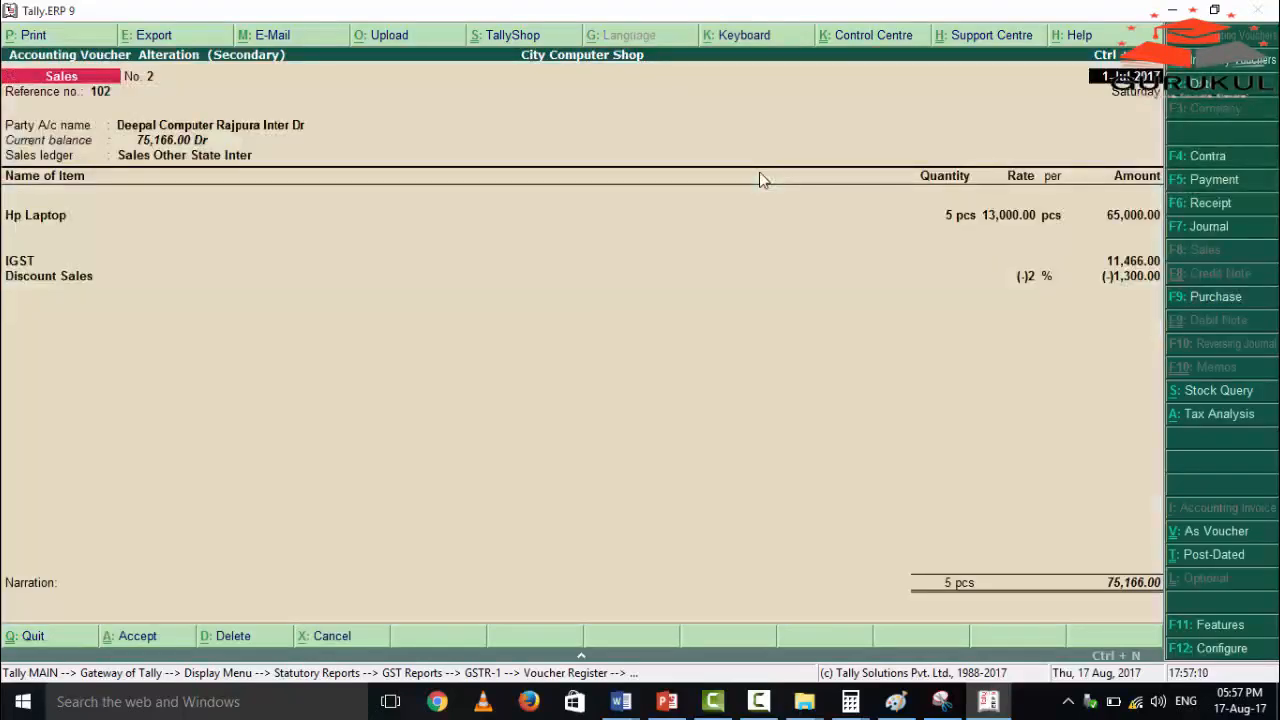